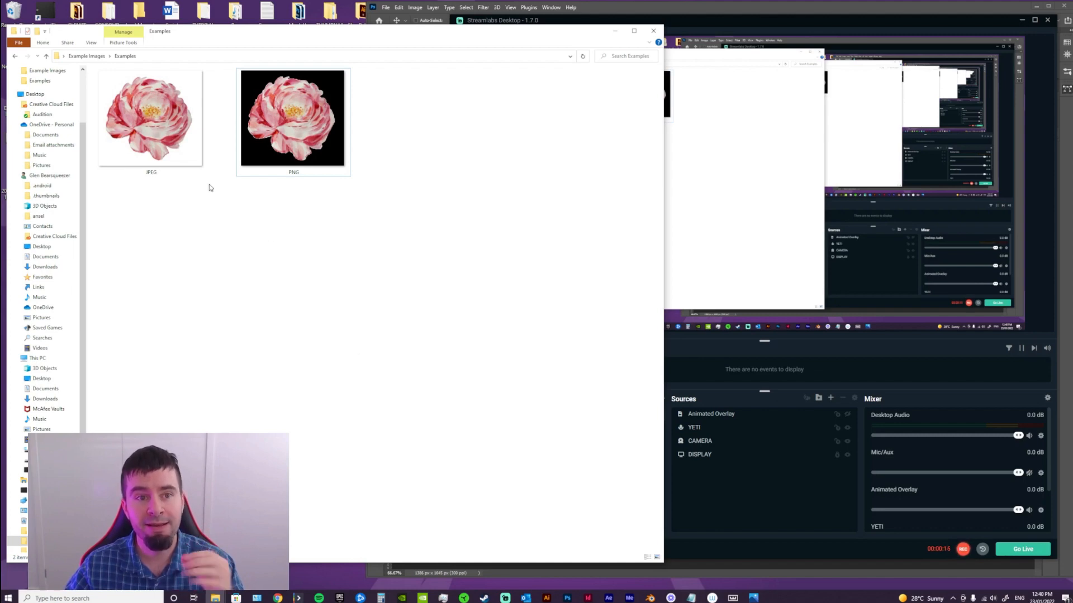
# View the JPEG and PNG flower images from the Examples folder side by side, and close both viewers
pyautogui.doubleClick(150, 120)
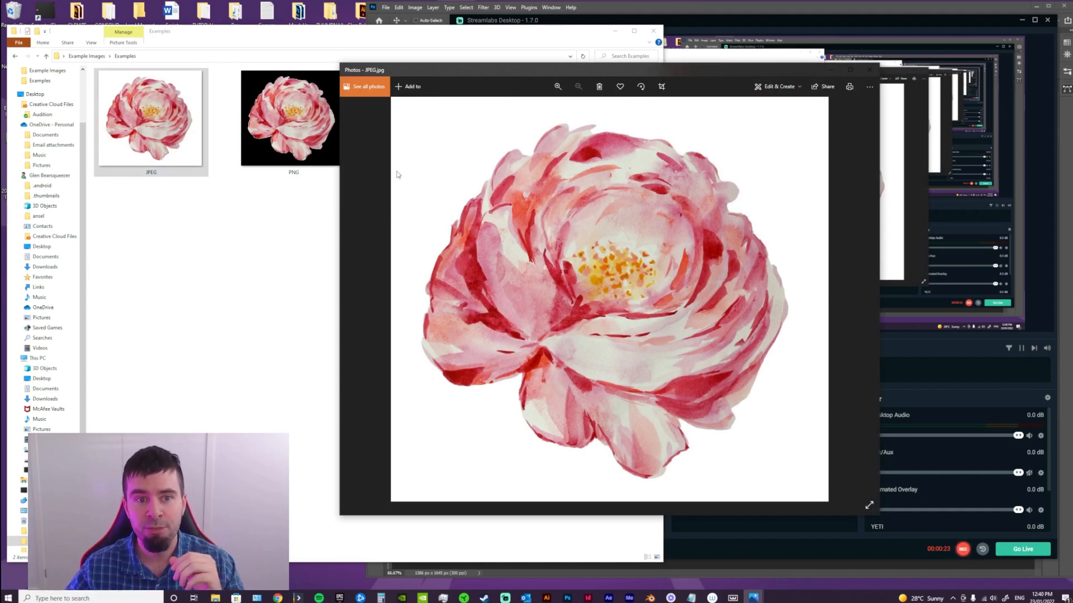
pyautogui.doubleClick(289, 118)
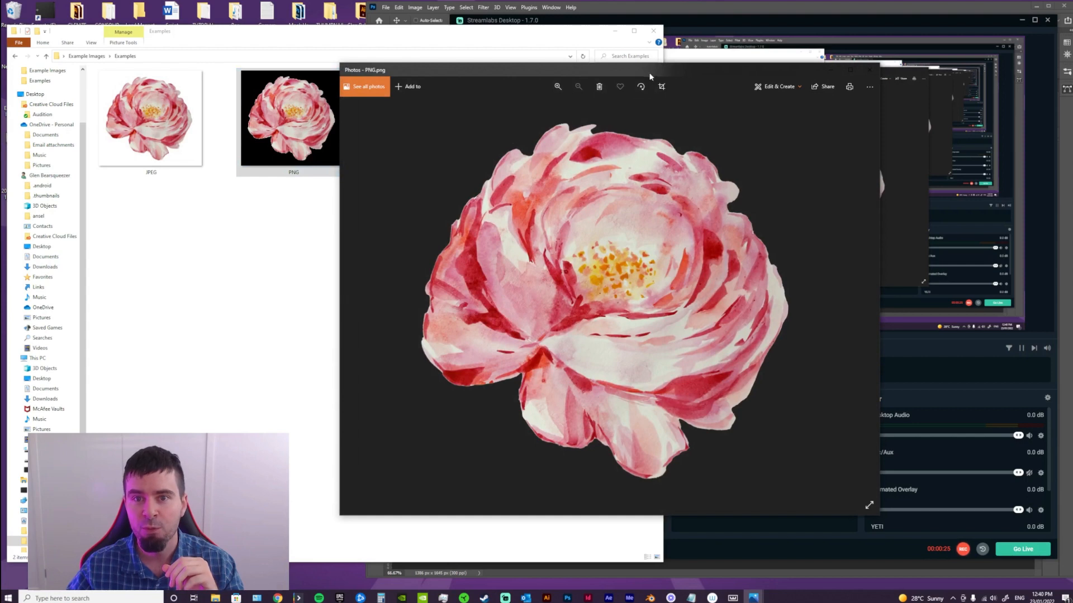
pyautogui.moveTo(646, 73); pyautogui.dragTo(545, 69)
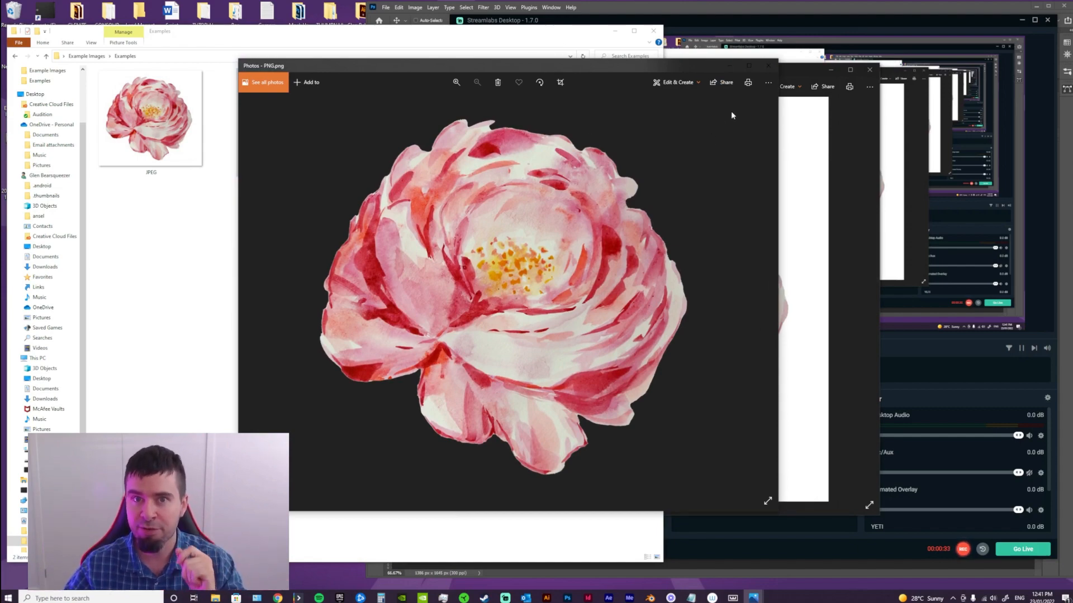
pyautogui.click(768, 66)
pyautogui.click(870, 70)
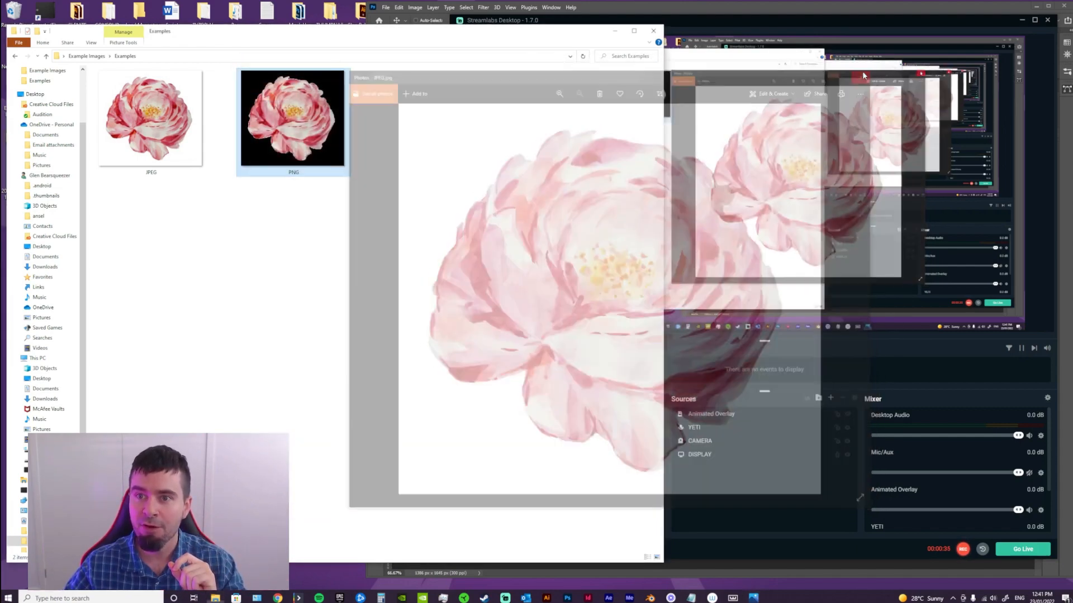
# Place the JPEG flower over the grass picture in the Photoshop document Untitled-1, and delete its layer again
pyautogui.moveTo(157, 144); pyautogui.dragTo(731, 291)
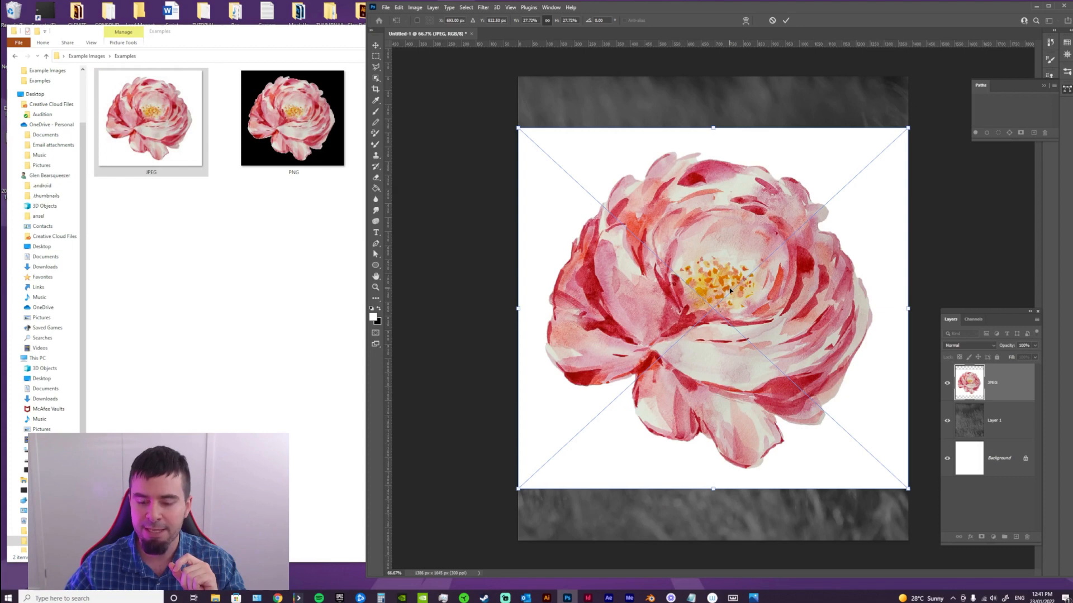
pyautogui.press('Return')
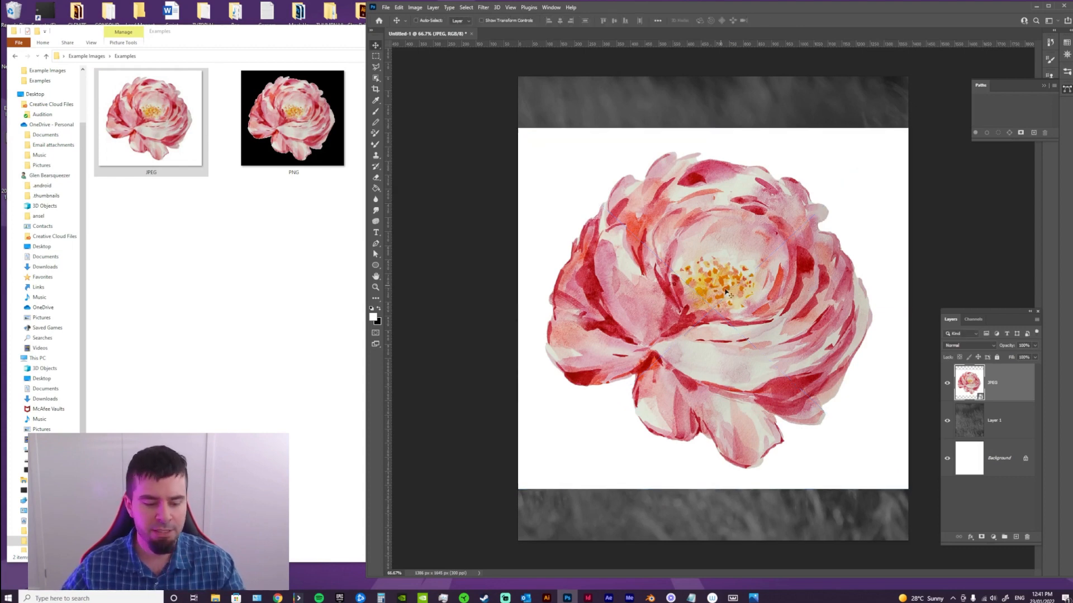
pyautogui.moveTo(724, 287); pyautogui.dragTo(705, 315)
pyautogui.moveTo(1006, 403); pyautogui.dragTo(1026, 538)
# Place the PNG flower from the Examples folder over the grass picture in Untitled-1
pyautogui.click(266, 272)
pyautogui.moveTo(295, 162); pyautogui.dragTo(798, 267)
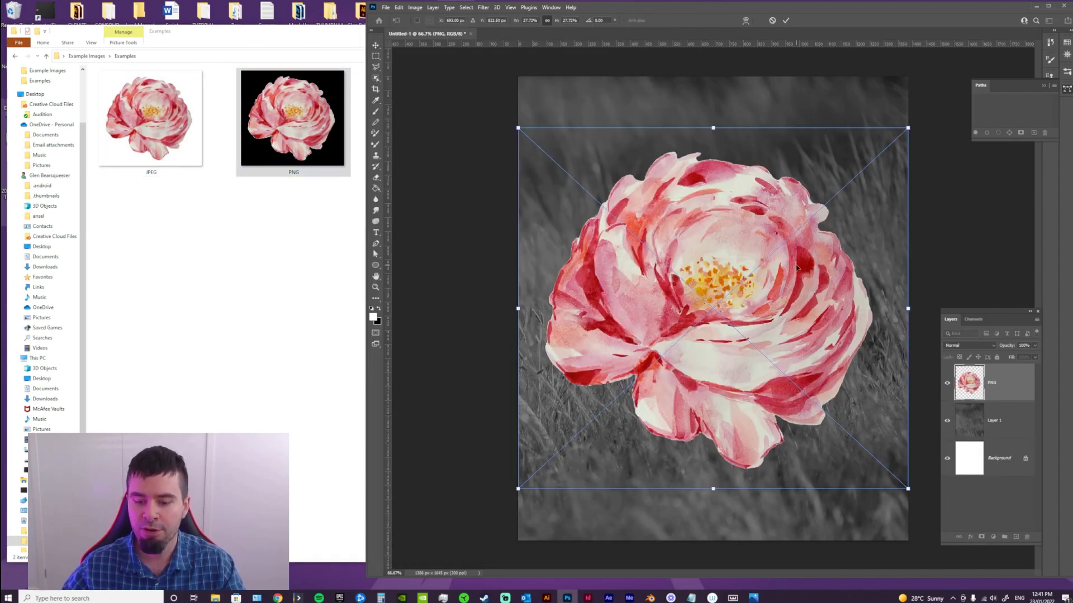
pyautogui.press('Return')
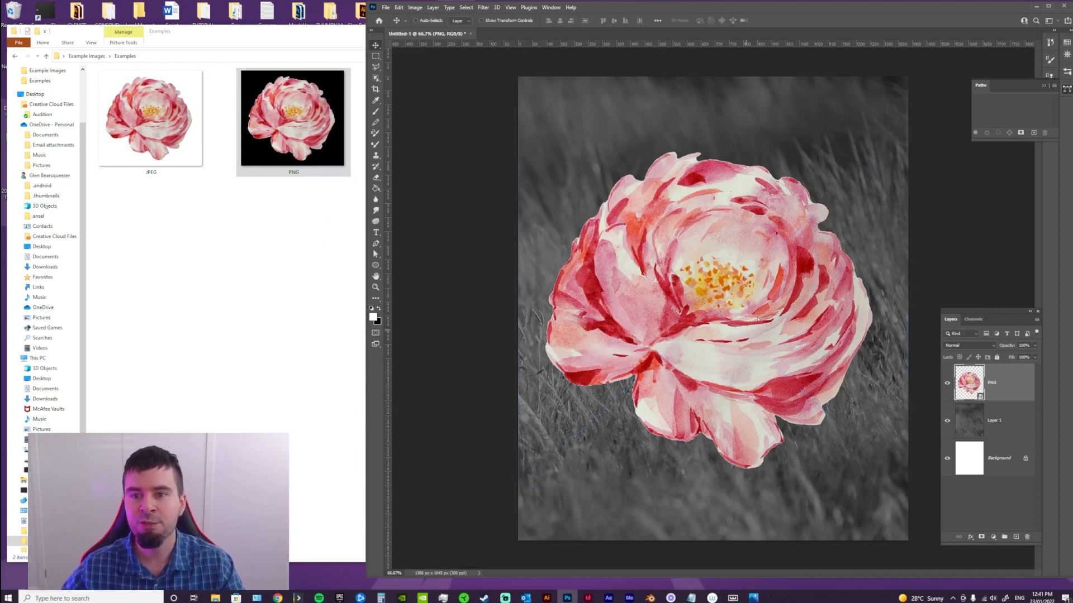
pyautogui.moveTo(725, 335); pyautogui.dragTo(755, 337)
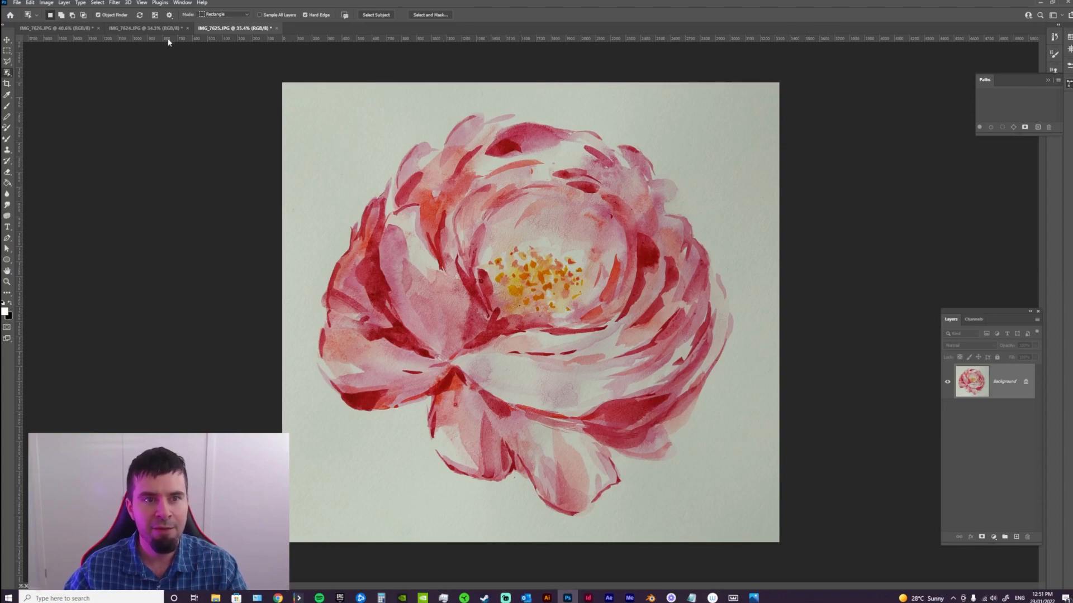
# Look through the open paintings IMG_7624, IMG_7626 and IMG_7625, ending on the flower
pyautogui.click(162, 31)
pyautogui.click(68, 29)
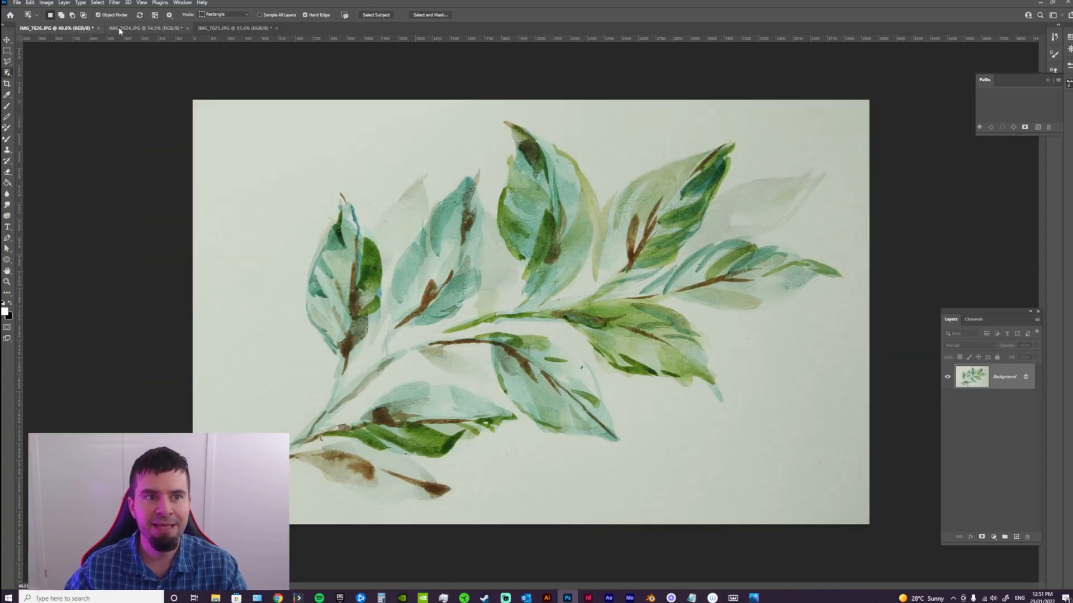
pyautogui.click(139, 28)
pyautogui.click(226, 28)
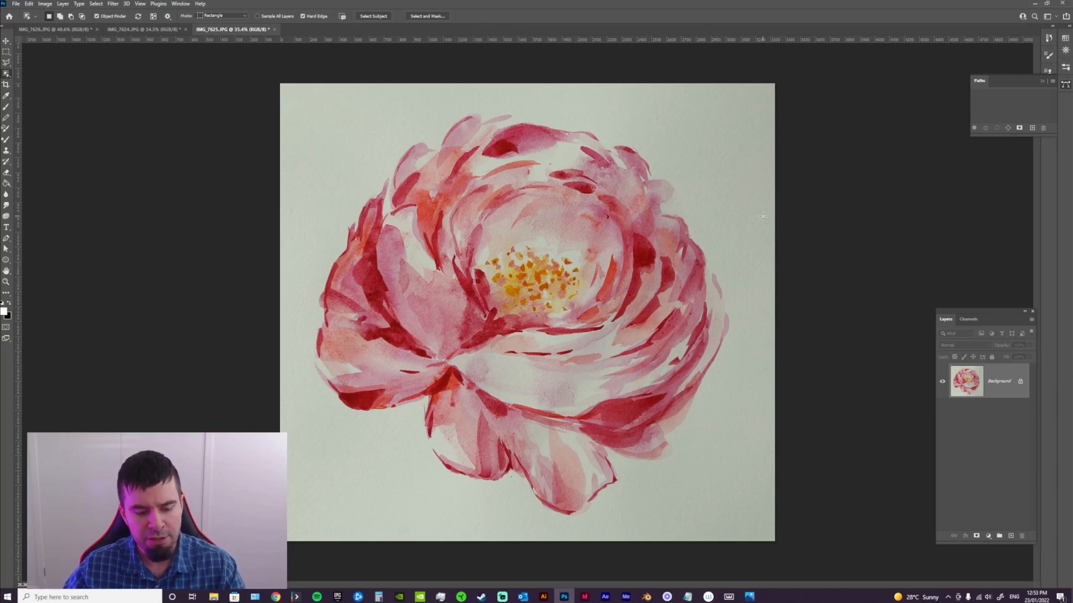
# Select the whole flower in IMG_7625 with the Object Selection Tool
pyautogui.press('v')
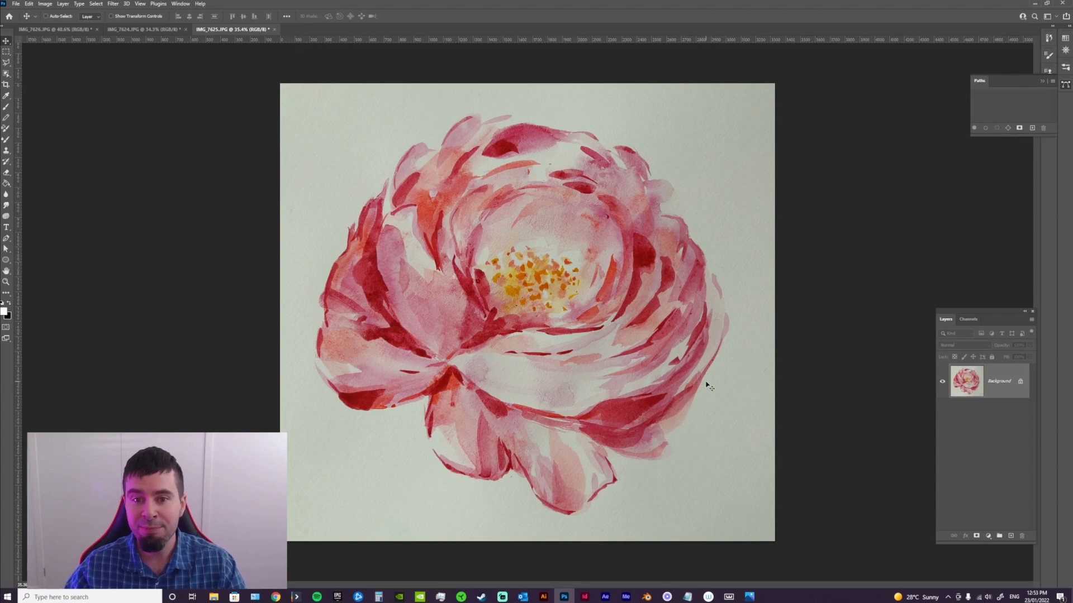
pyautogui.press('z')
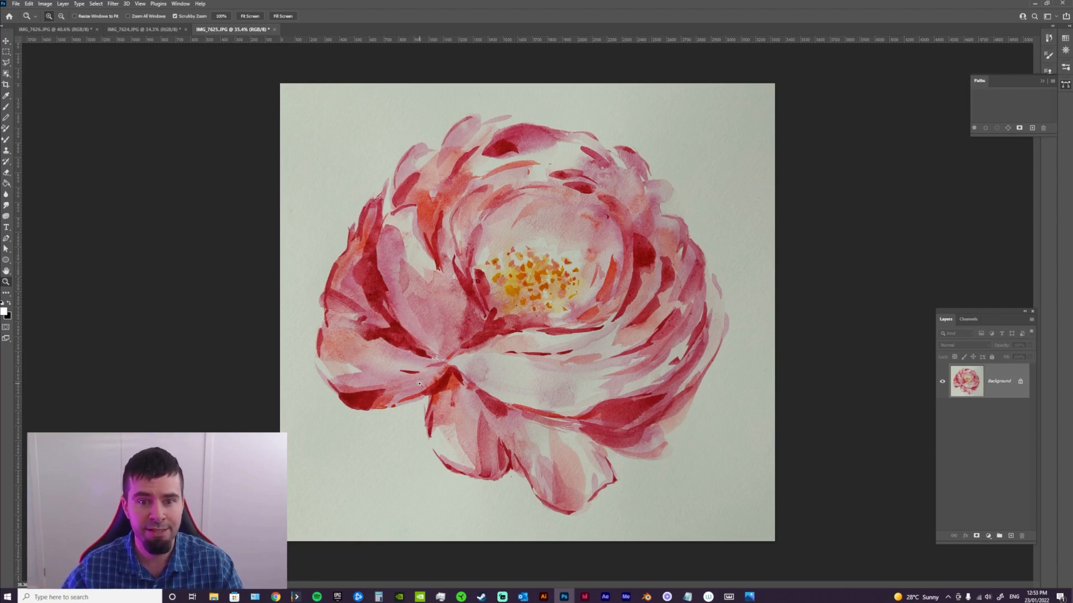
pyautogui.click(7, 74)
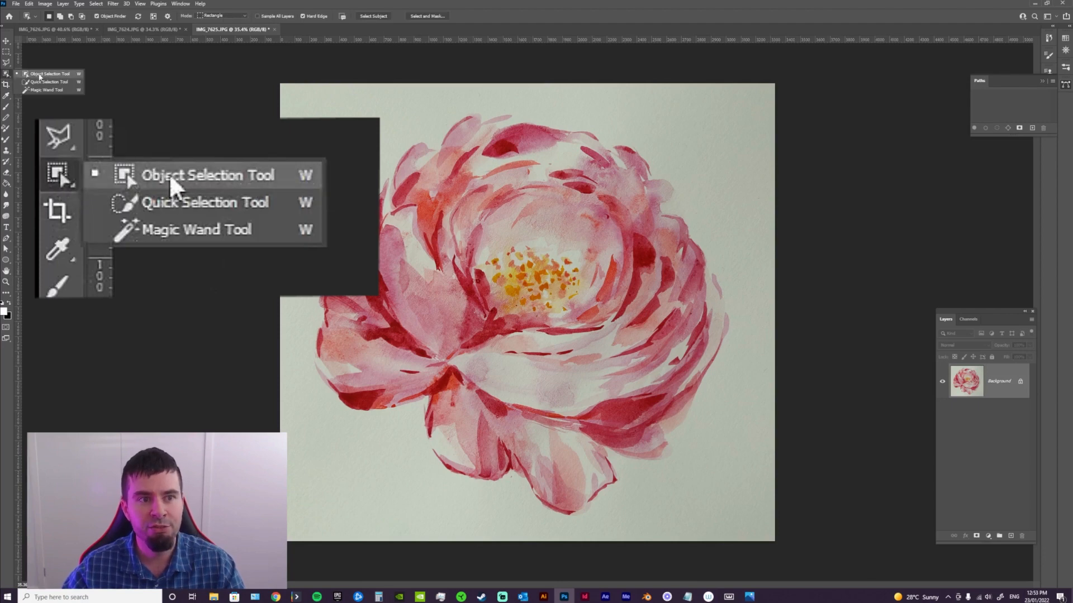
pyautogui.click(5, 75)
pyautogui.click(6, 75)
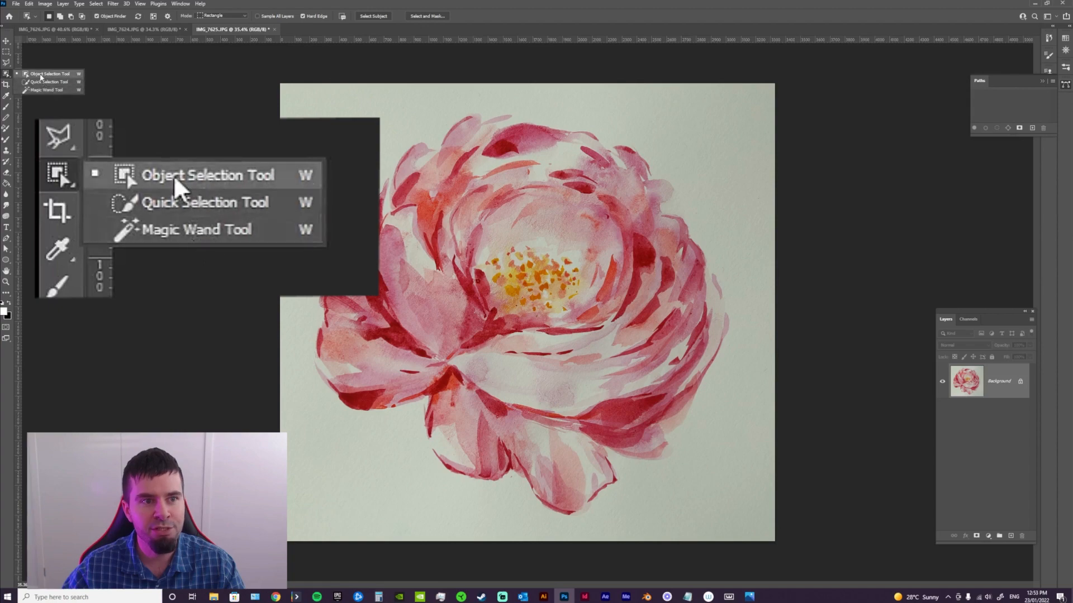
pyautogui.click(40, 76)
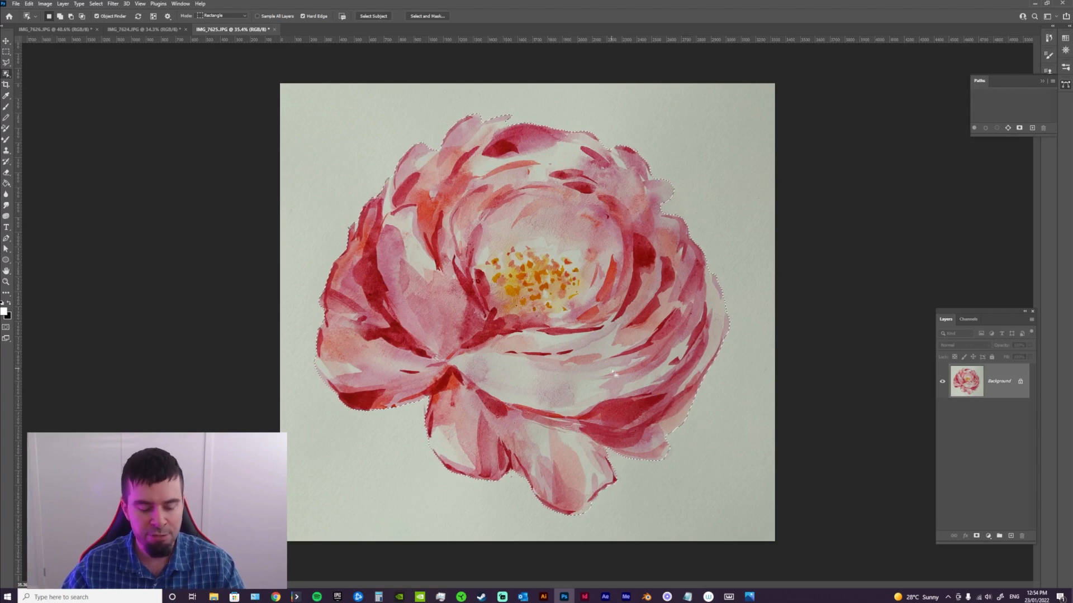
# Copy the selected flower and paste it onto a new layer
pyautogui.press('z')
pyautogui.moveTo(541, 331)
pyautogui.mouseDown()
pyautogui.moveTo(584, 328)
pyautogui.moveTo(550, 327)
pyautogui.mouseUp()
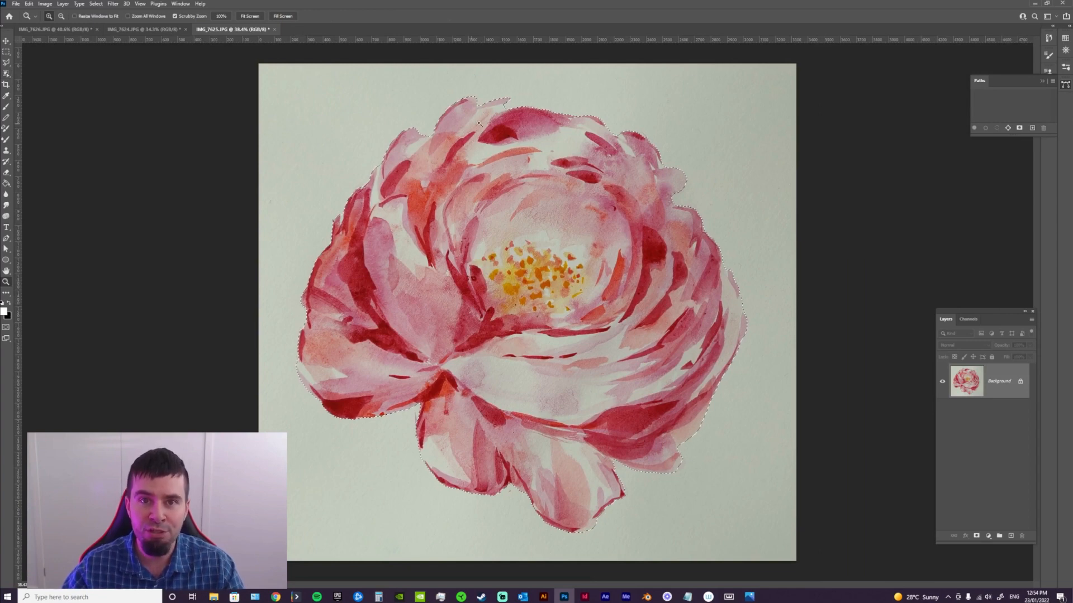
pyautogui.click(28, 4)
pyautogui.click(36, 62)
pyautogui.click(29, 4)
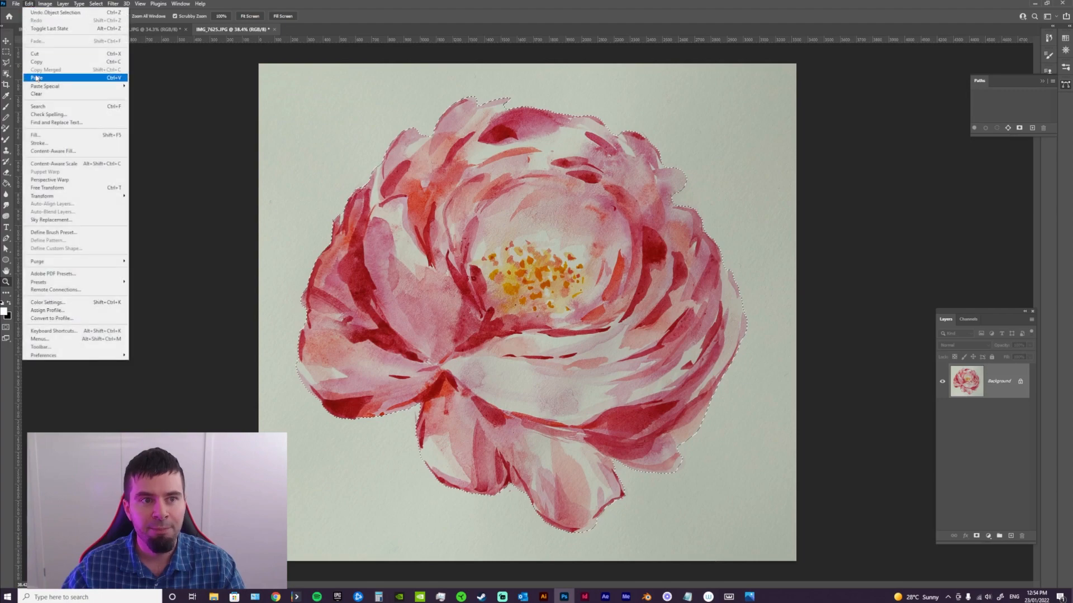
pyautogui.click(36, 78)
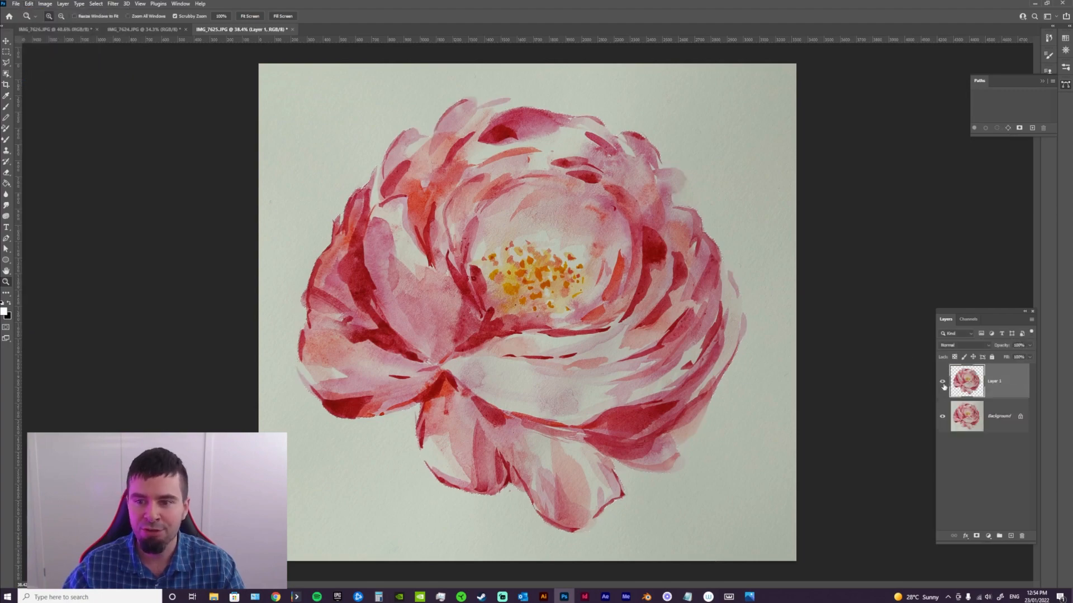
# Hide the Background layer of IMG_7625 and examine the edges of the flower cut-out up close
pyautogui.click(943, 417)
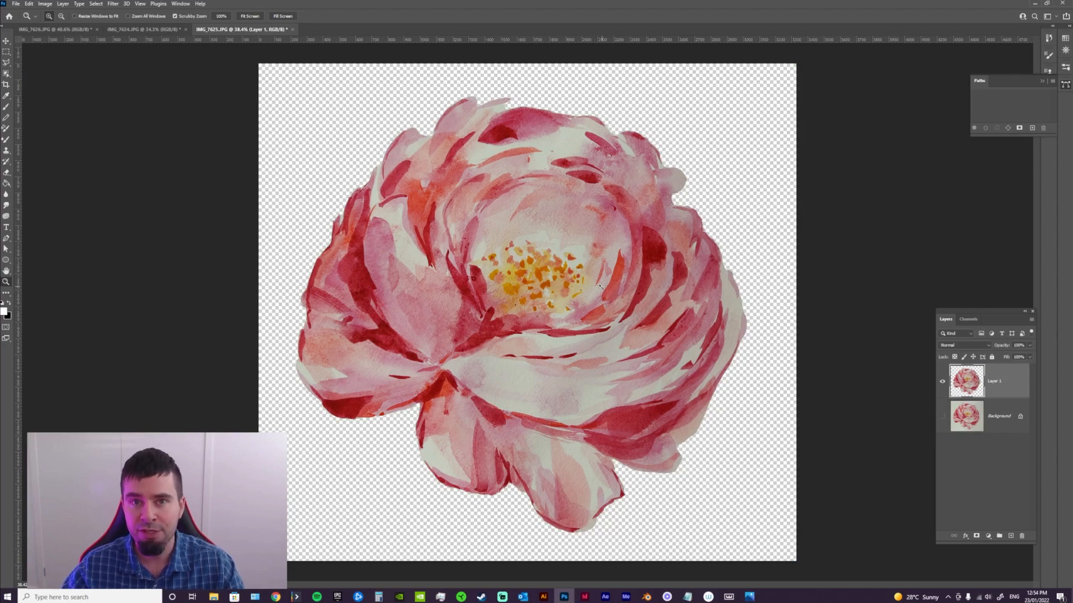
pyautogui.moveTo(630, 316); pyautogui.dragTo(686, 316)
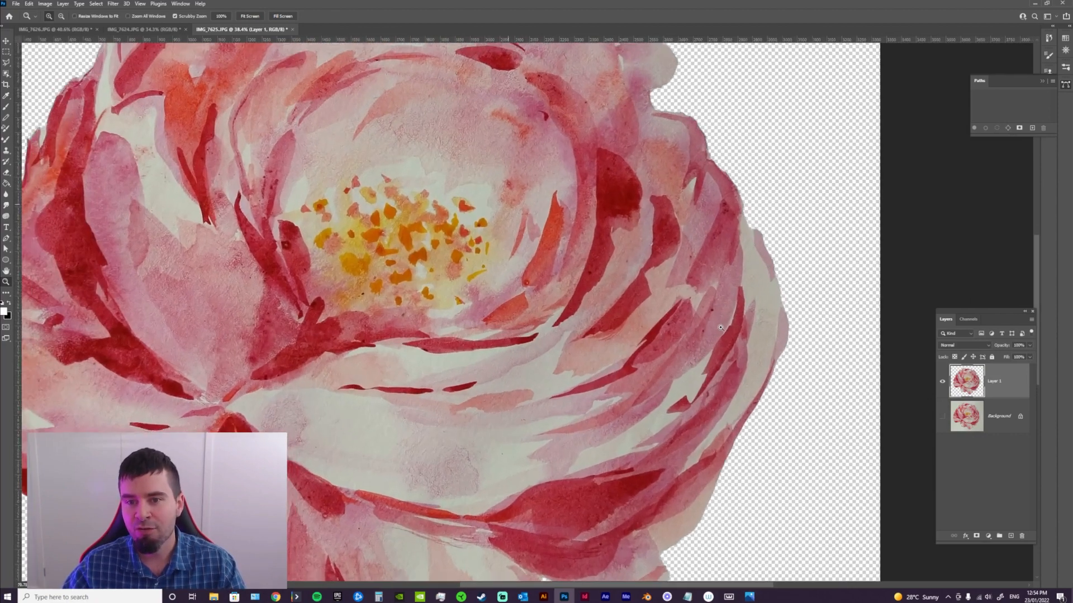
pyautogui.moveTo(555, 222); pyautogui.dragTo(738, 173)
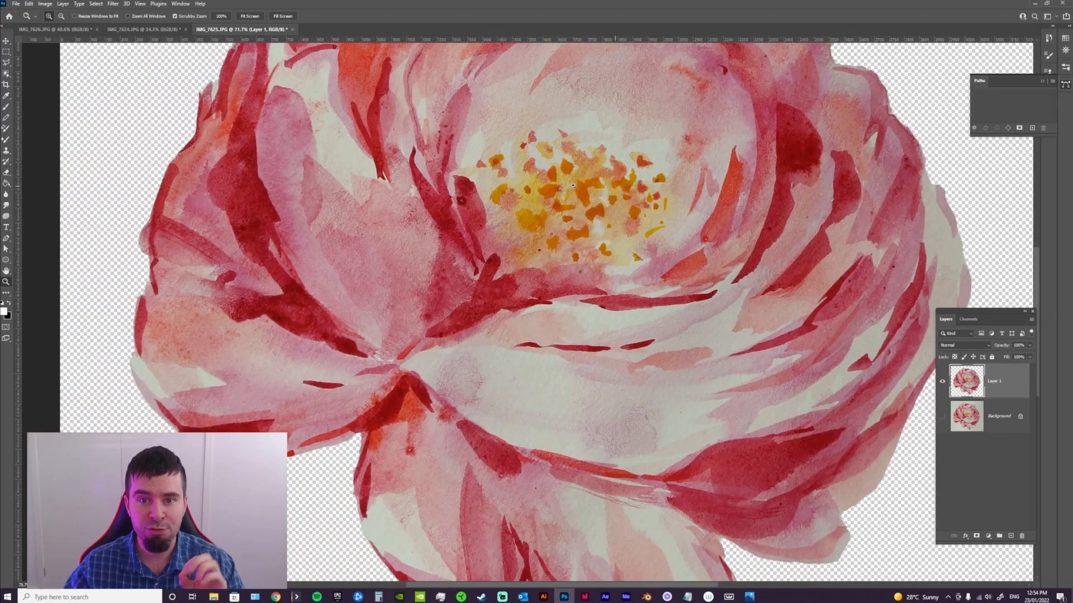
# Select the leafy branch in IMG_7626 with the Object Selection Tool and copy it onto a new layer
pyautogui.click(44, 31)
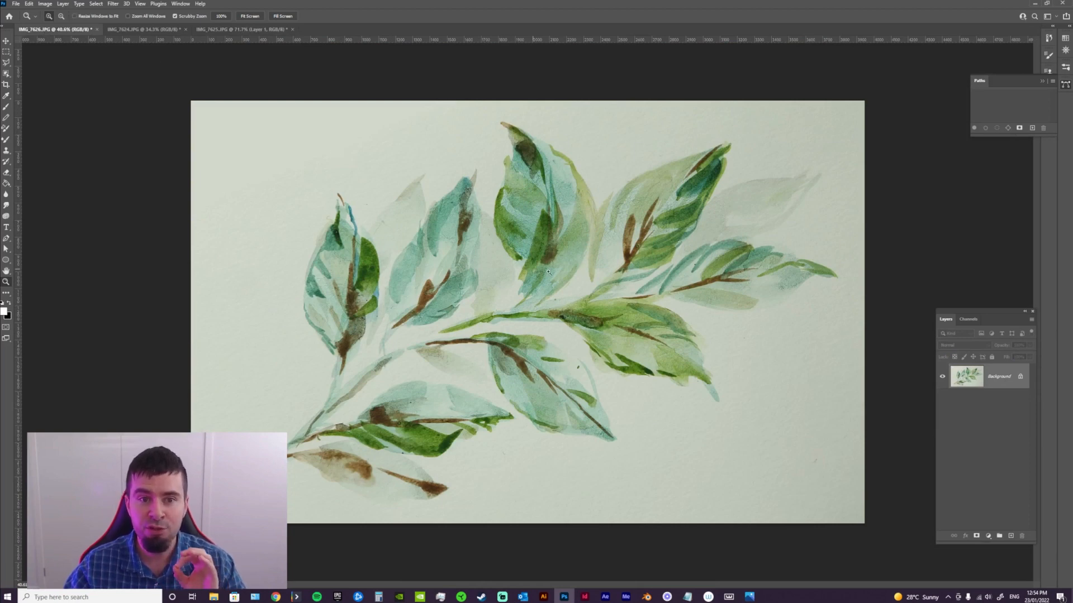
pyautogui.moveTo(805, 180); pyautogui.dragTo(843, 204)
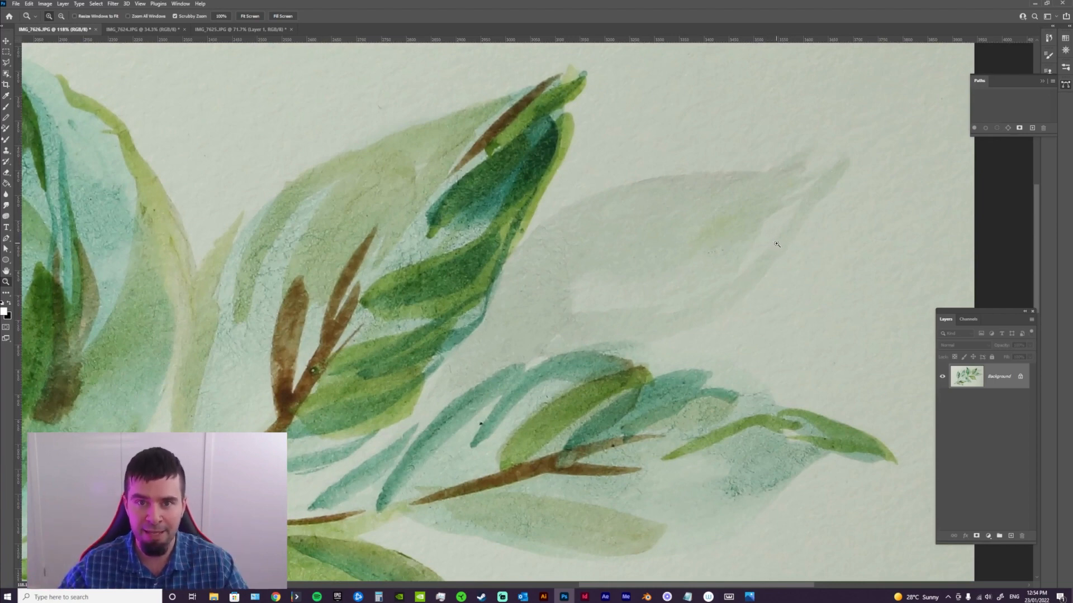
pyautogui.moveTo(777, 244); pyautogui.dragTo(667, 247)
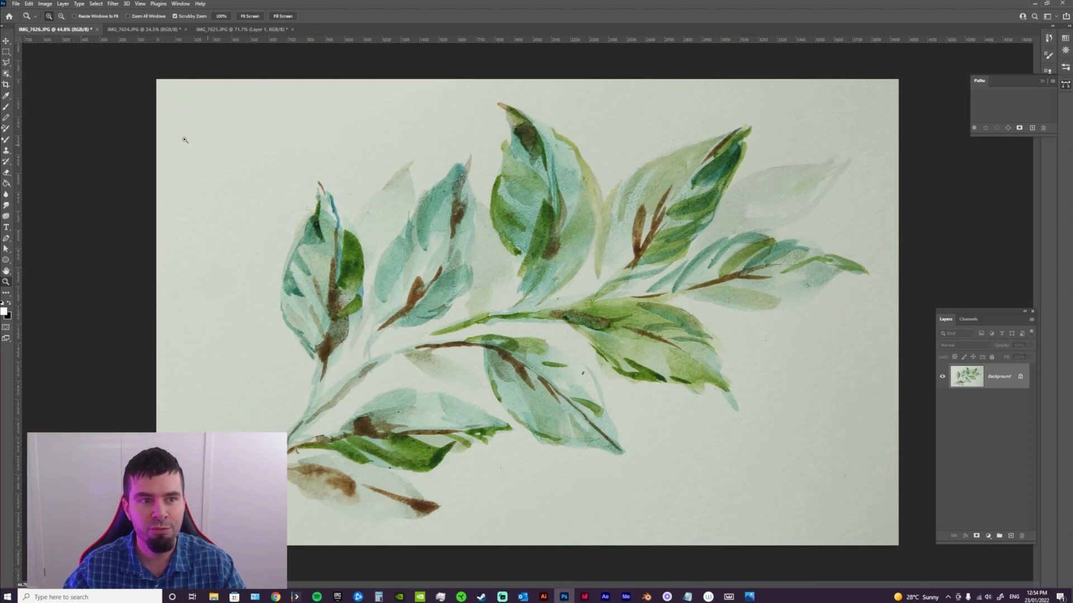
pyautogui.click(8, 75)
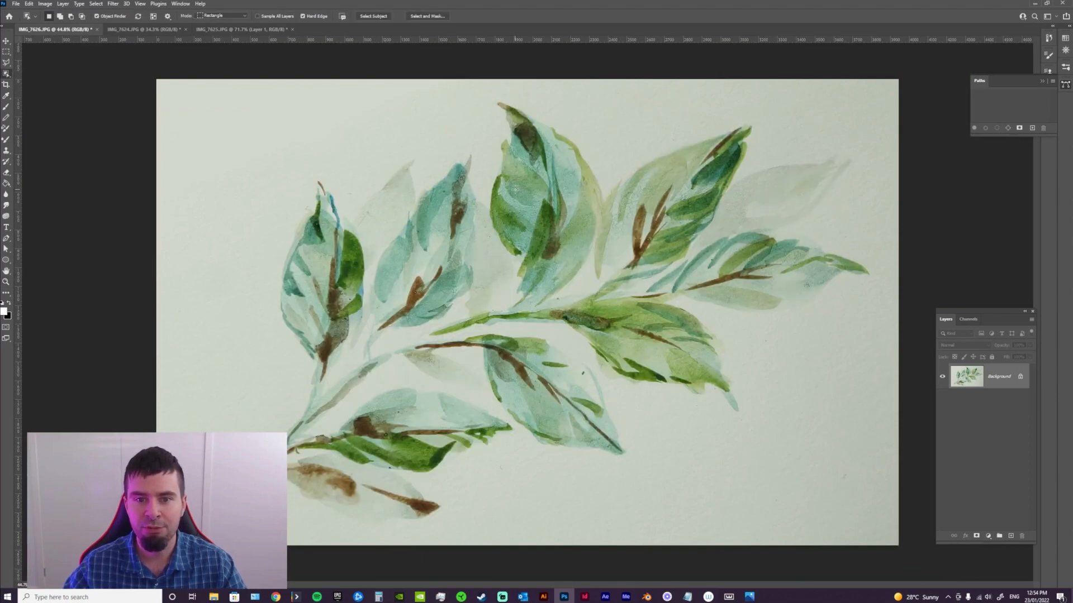
pyautogui.click(517, 193)
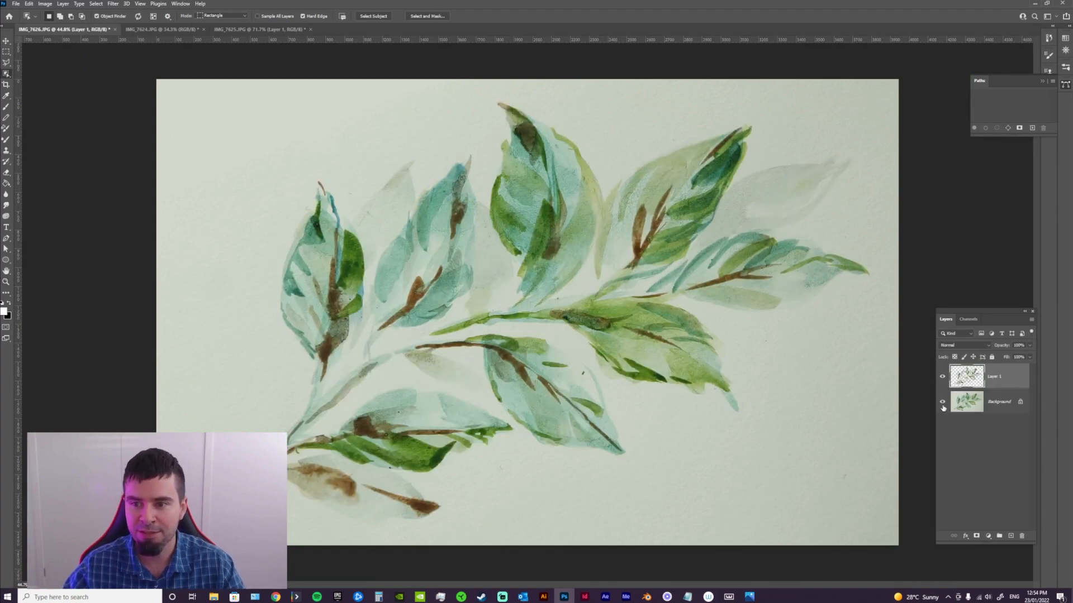
# Check the extracted branch with the Background layer hidden, and delete the branch layer with the Background shown again
pyautogui.click(942, 403)
pyautogui.press('z')
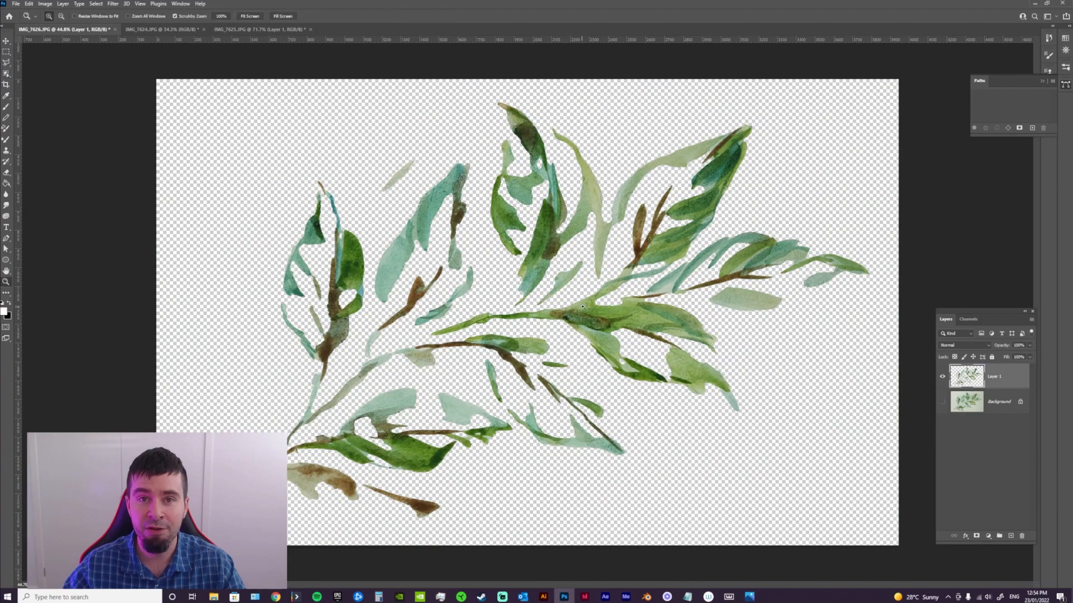
pyautogui.moveTo(541, 356); pyautogui.dragTo(597, 307)
pyautogui.hotkey('ctrl', '0')
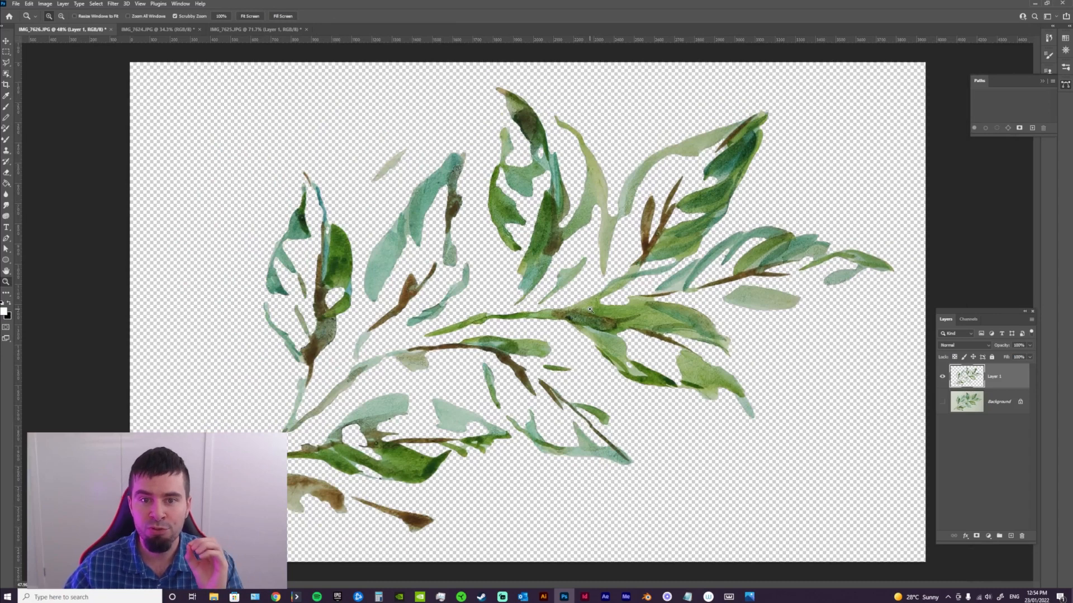
pyautogui.keyDown('alt'); pyautogui.click(944, 405); pyautogui.keyUp('alt')
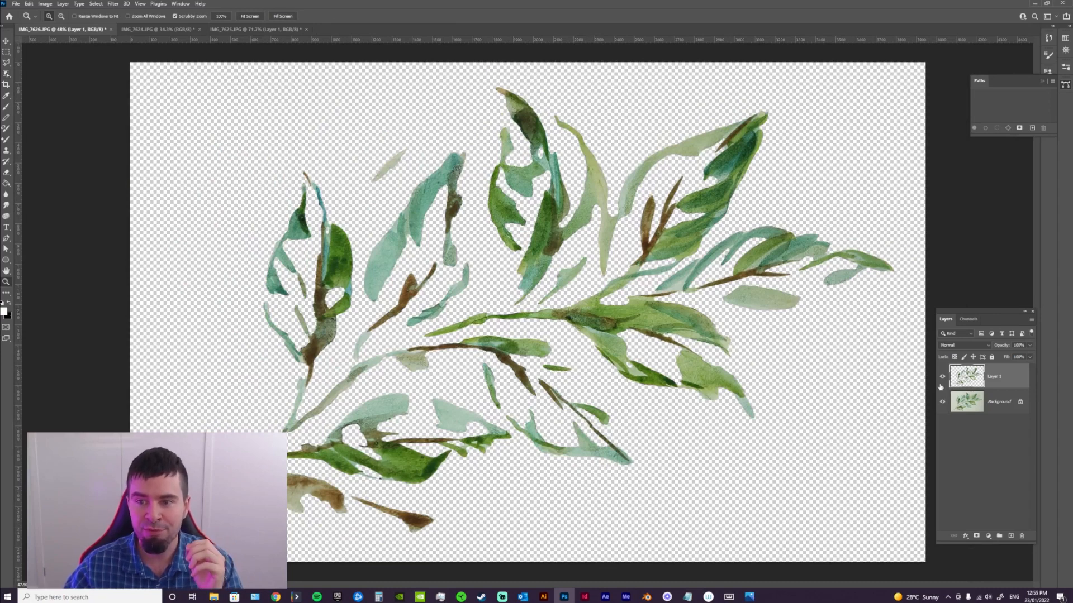
pyautogui.moveTo(1014, 377); pyautogui.dragTo(1022, 536)
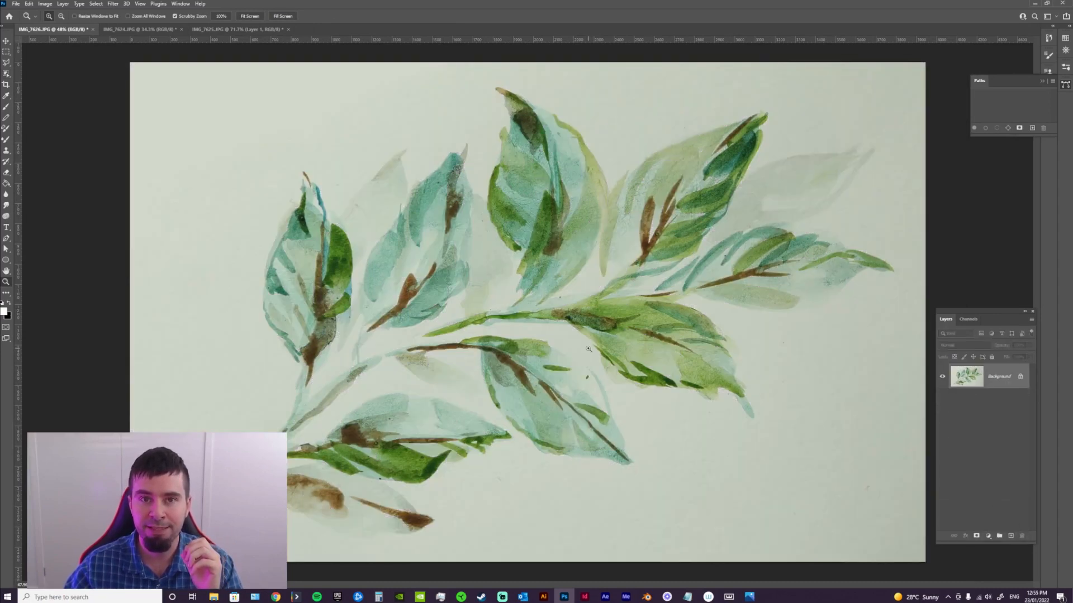
# Return to the flower document IMG_7625 and activate the Magic Wand Tool
pyautogui.click(7, 75)
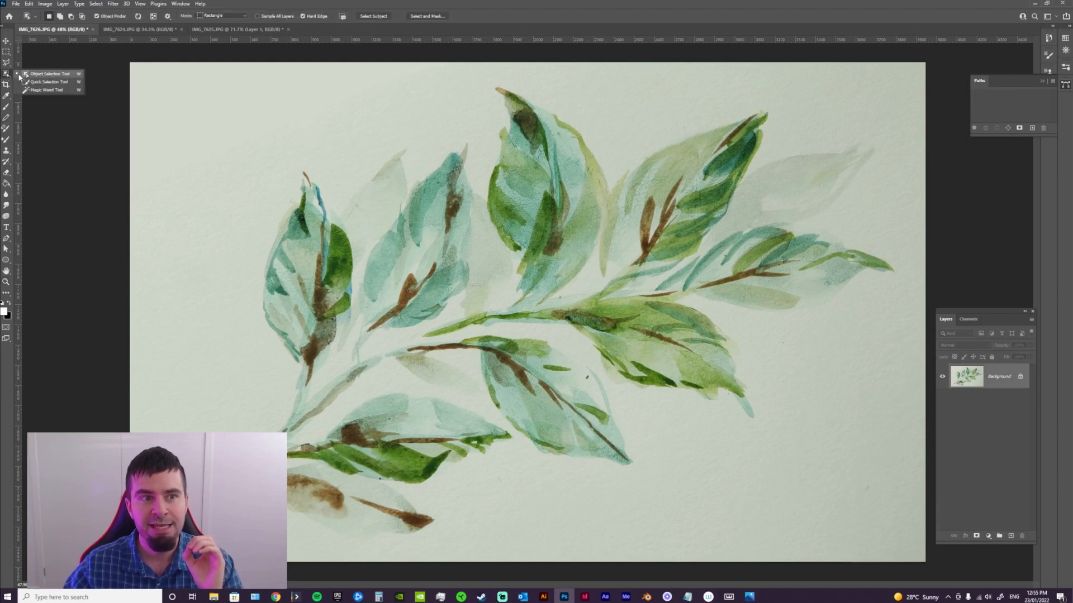
pyautogui.click(244, 29)
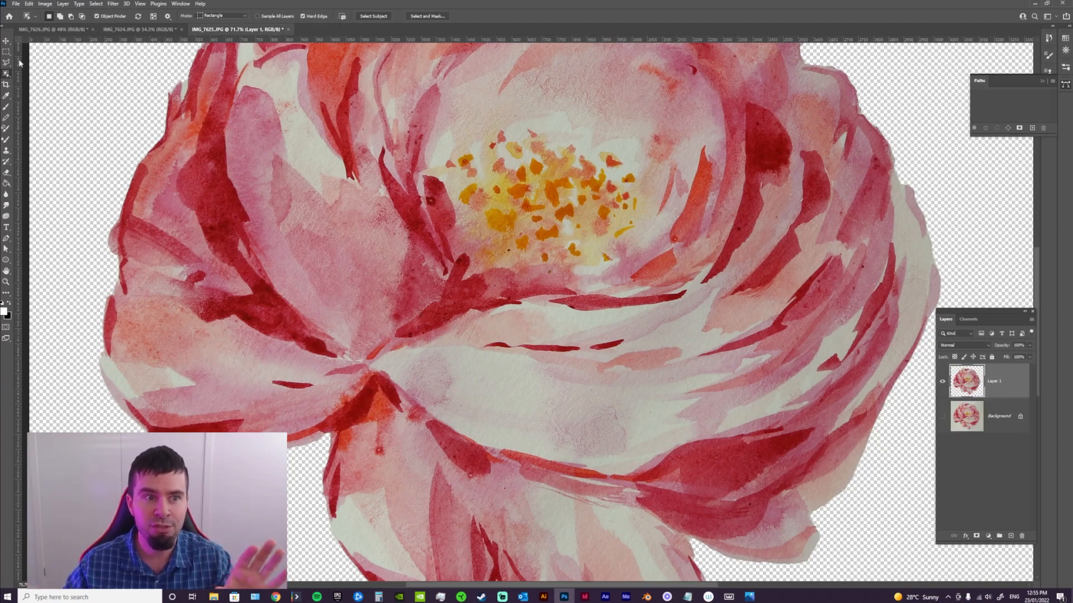
pyautogui.click(7, 74)
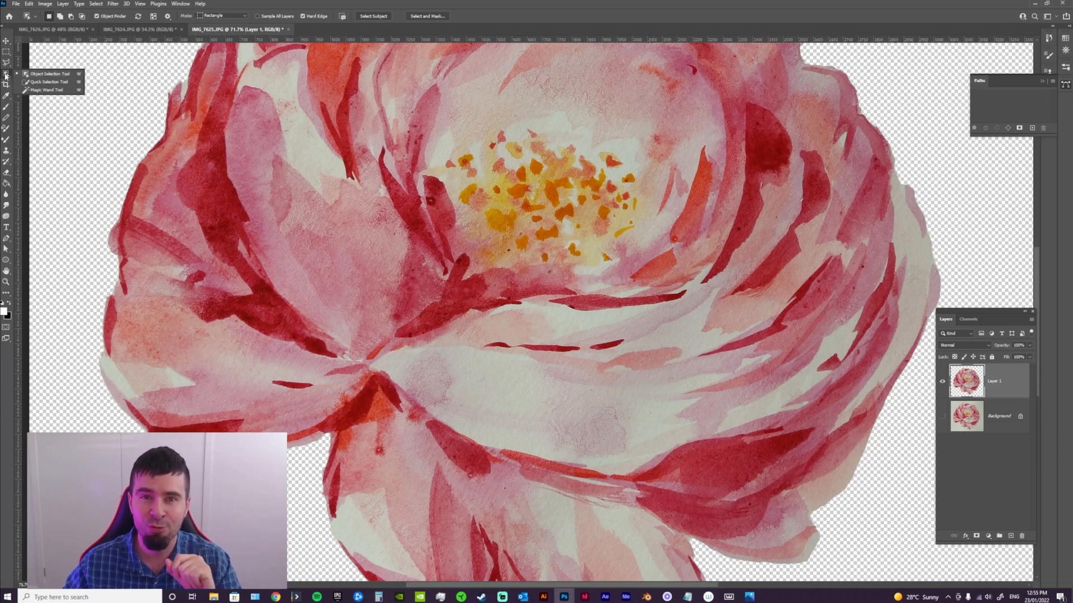
pyautogui.click(47, 90)
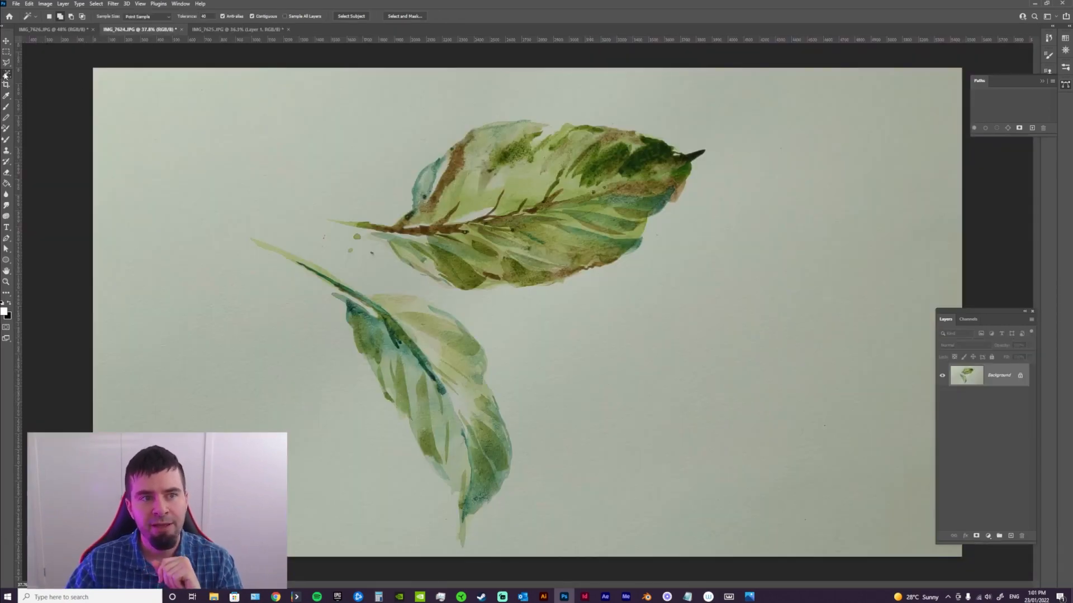
# Select both painted leaves in IMG_7624 with the Quick Selection Tool and copy them onto a new layer
pyautogui.rightClick(6, 75)
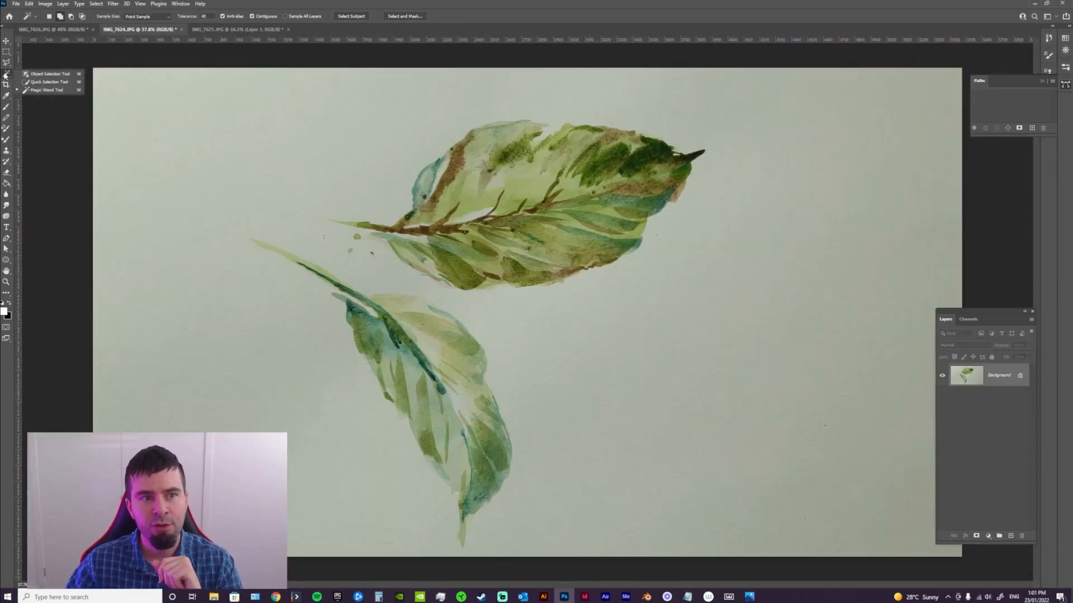
pyautogui.click(49, 82)
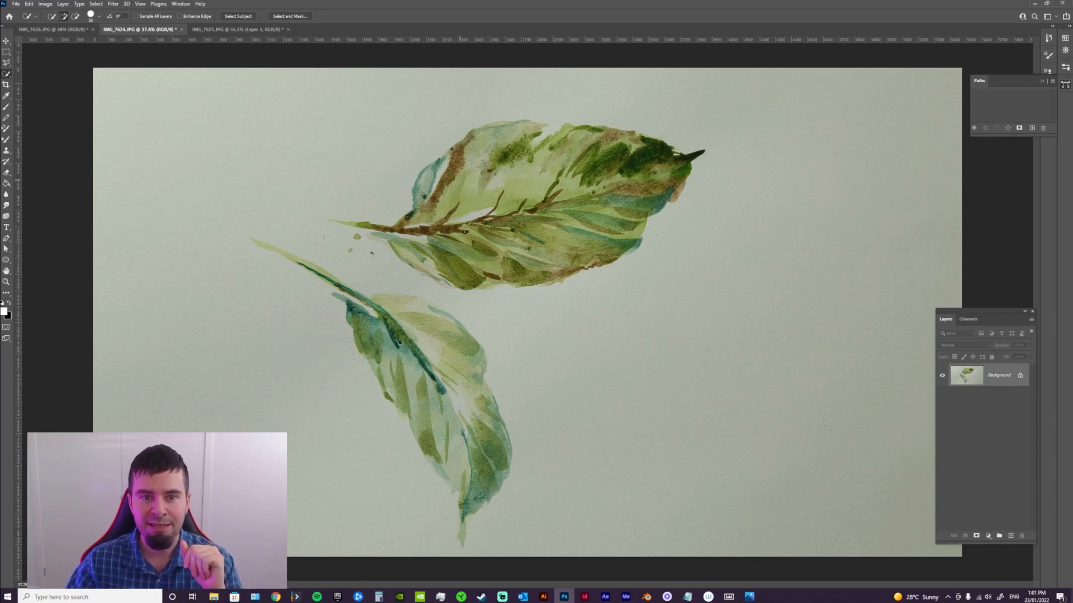
pyautogui.moveTo(668, 171)
pyautogui.mouseDown()
pyautogui.moveTo(577, 160)
pyautogui.moveTo(464, 170)
pyautogui.moveTo(424, 212)
pyautogui.moveTo(420, 189)
pyautogui.moveTo(429, 246)
pyautogui.moveTo(477, 266)
pyautogui.mouseUp()
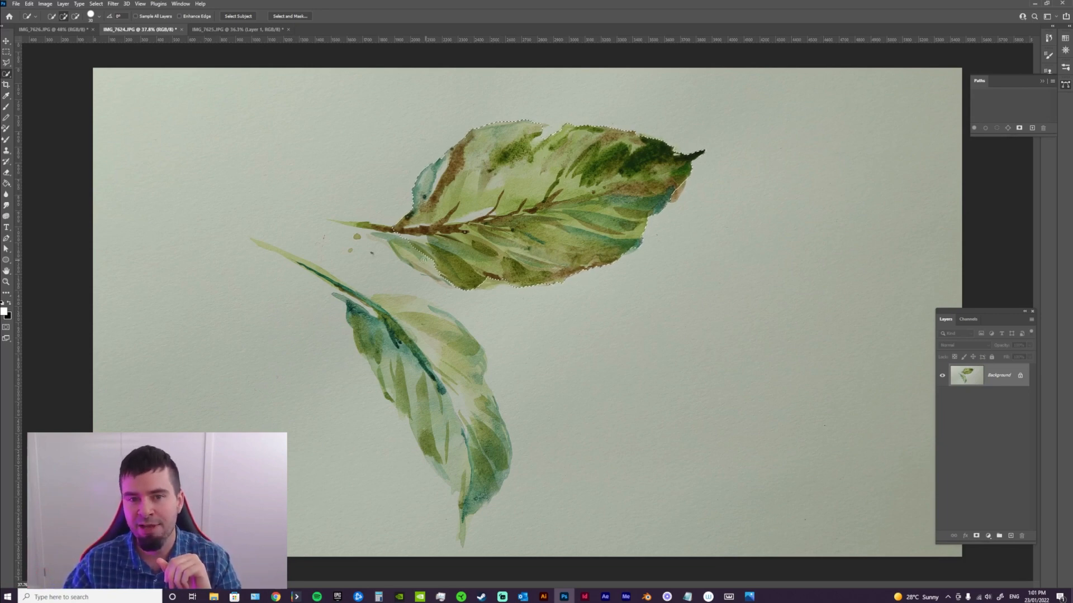
pyautogui.moveTo(404, 250); pyautogui.dragTo(426, 243)
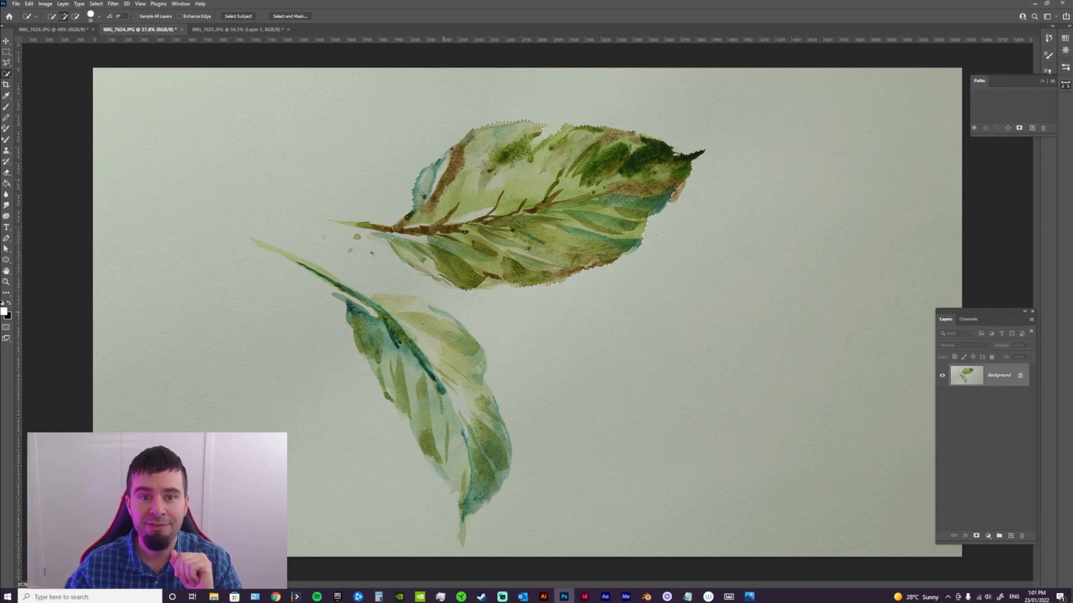
pyautogui.moveTo(381, 332); pyautogui.dragTo(386, 358)
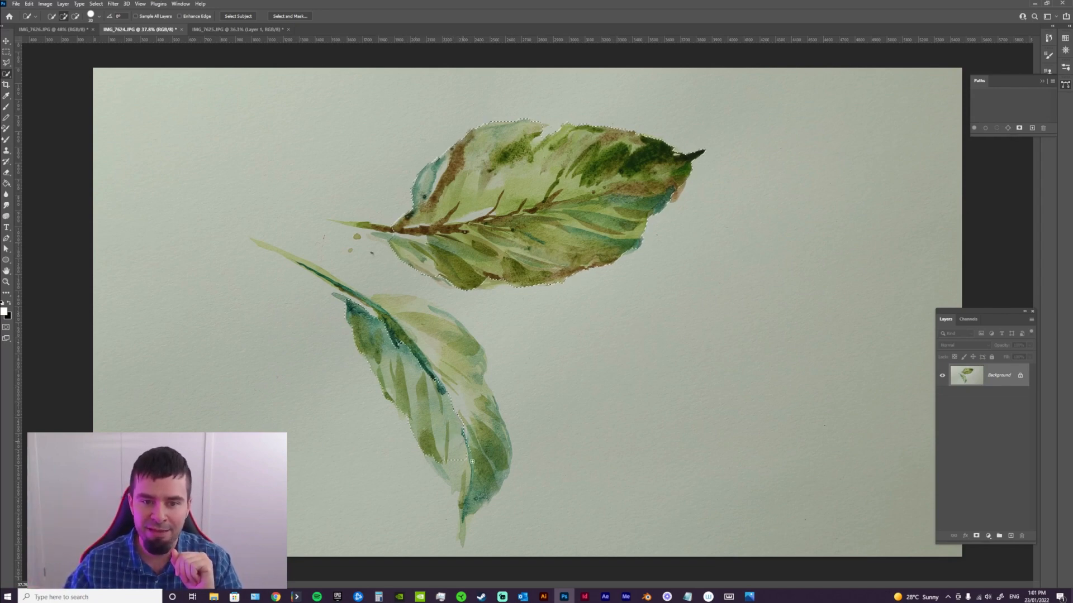
pyautogui.moveTo(472, 462); pyautogui.dragTo(473, 484)
pyautogui.moveTo(482, 426)
pyautogui.mouseDown()
pyautogui.moveTo(448, 348)
pyautogui.moveTo(389, 305)
pyautogui.moveTo(429, 315)
pyautogui.moveTo(332, 279)
pyautogui.mouseUp()
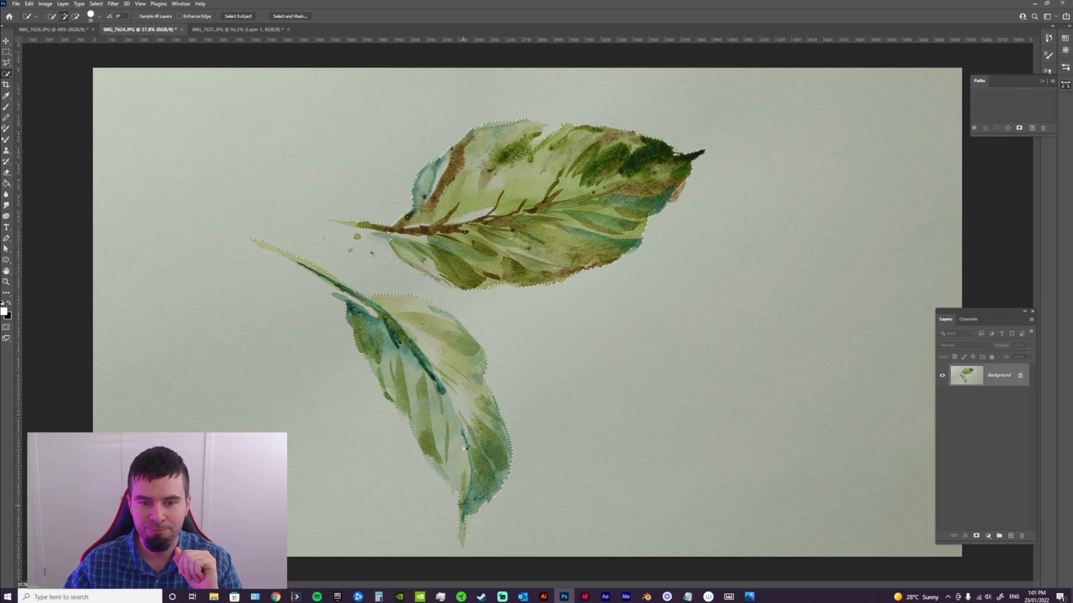
pyautogui.hotkey('ctrl', 'j')
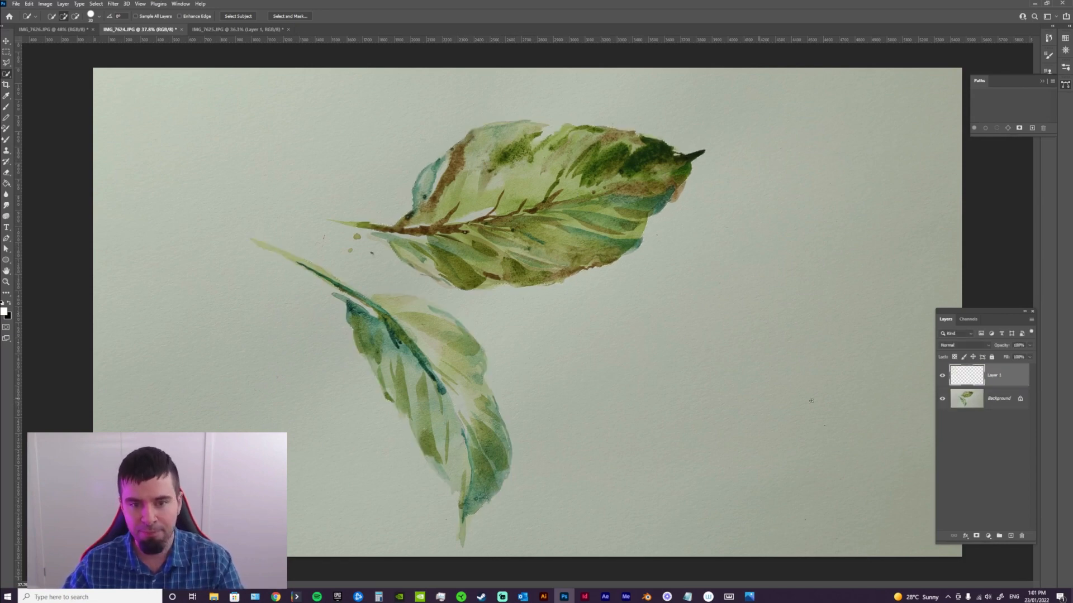
# Hide the Background and add a new layer filled with white beneath the cut-out leaves
pyautogui.click(942, 398)
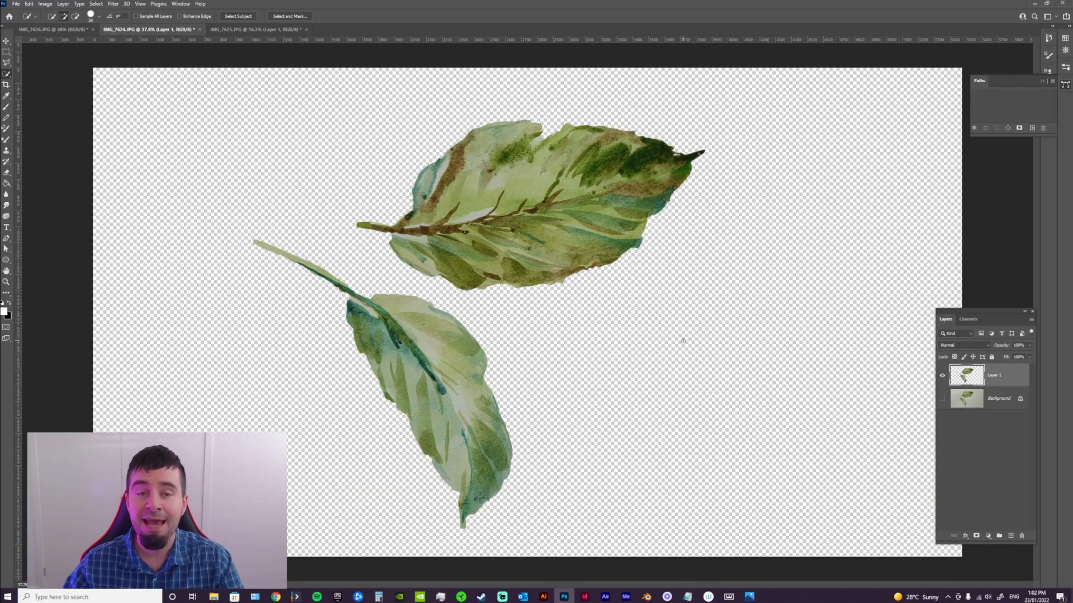
pyautogui.click(1012, 537)
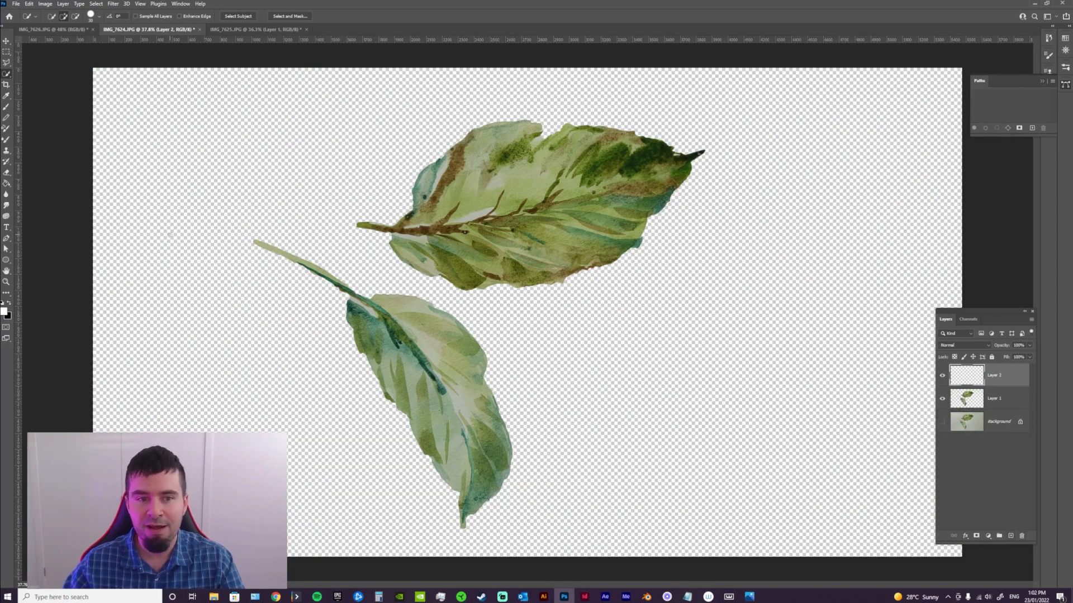
pyautogui.click(6, 183)
pyautogui.moveTo(995, 376); pyautogui.dragTo(994, 407)
pyautogui.click(636, 307)
# Check the edges of the leaf cut-outs up close against the white, and delete both added layers with the Background shown again
pyautogui.press('z')
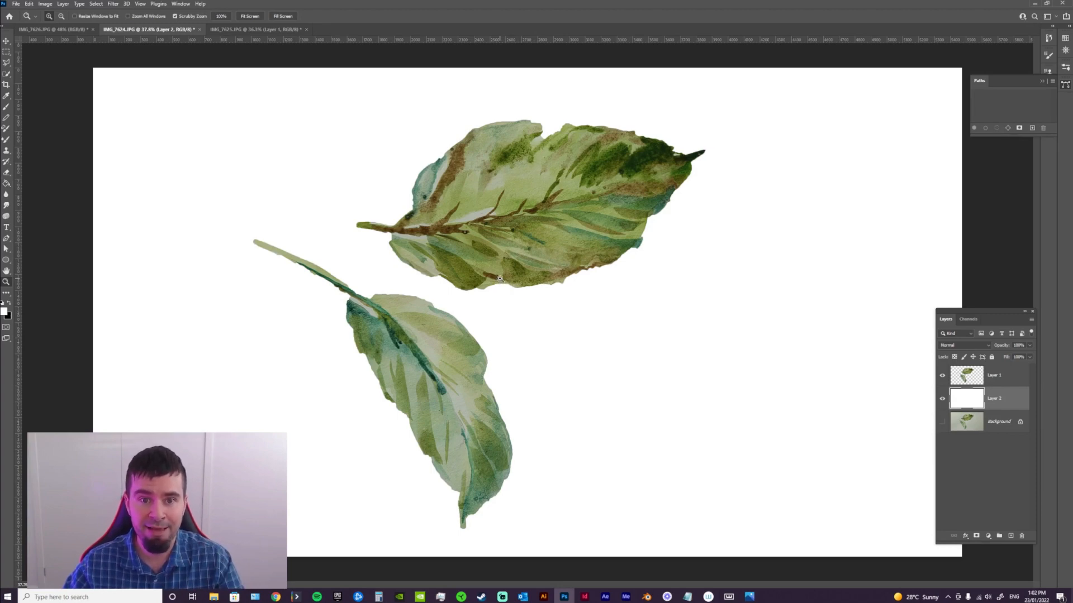
pyautogui.moveTo(500, 279); pyautogui.dragTo(563, 467)
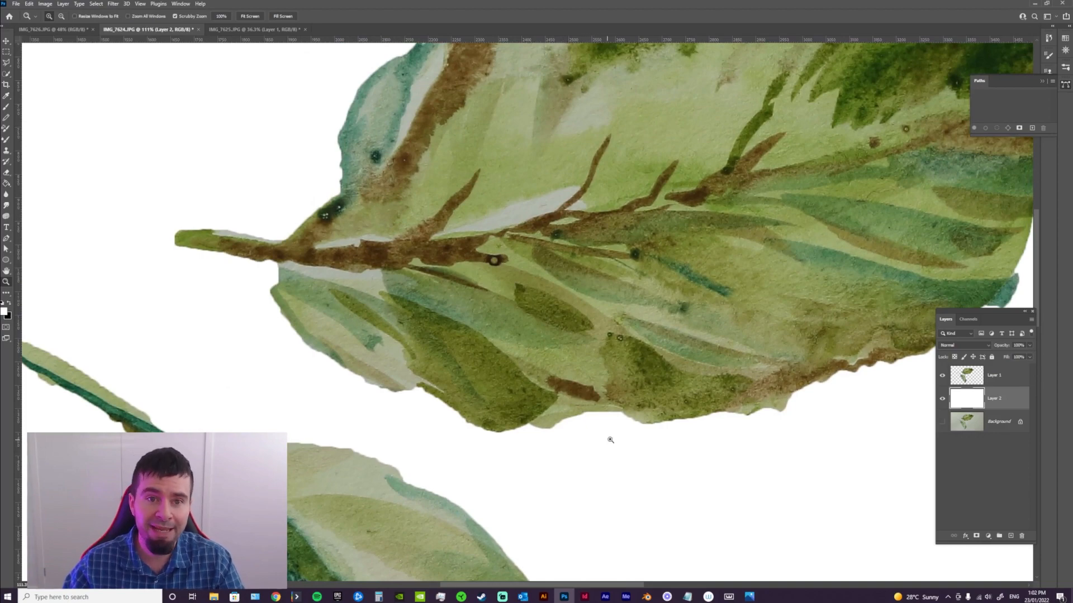
pyautogui.moveTo(628, 427); pyautogui.dragTo(589, 435)
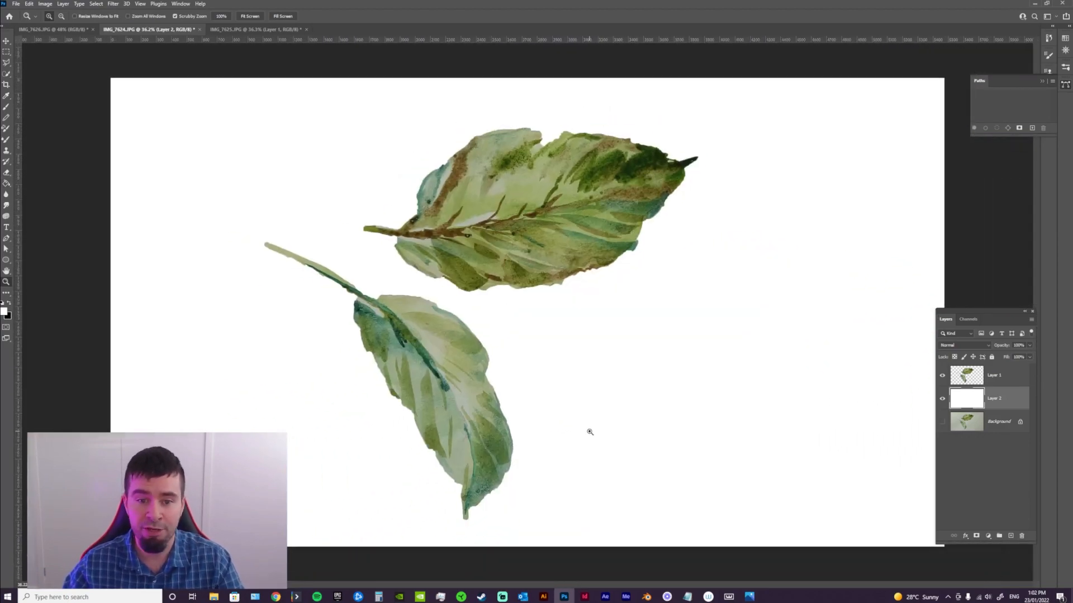
pyautogui.keyDown('shift'); pyautogui.click(966, 382); pyautogui.keyUp('shift')
pyautogui.moveTo(997, 398); pyautogui.dragTo(1022, 536)
# Try selecting the upper leaf with the Magic Wand Tool by sampling its green areas
pyautogui.moveTo(6, 73); pyautogui.dragTo(49, 90)
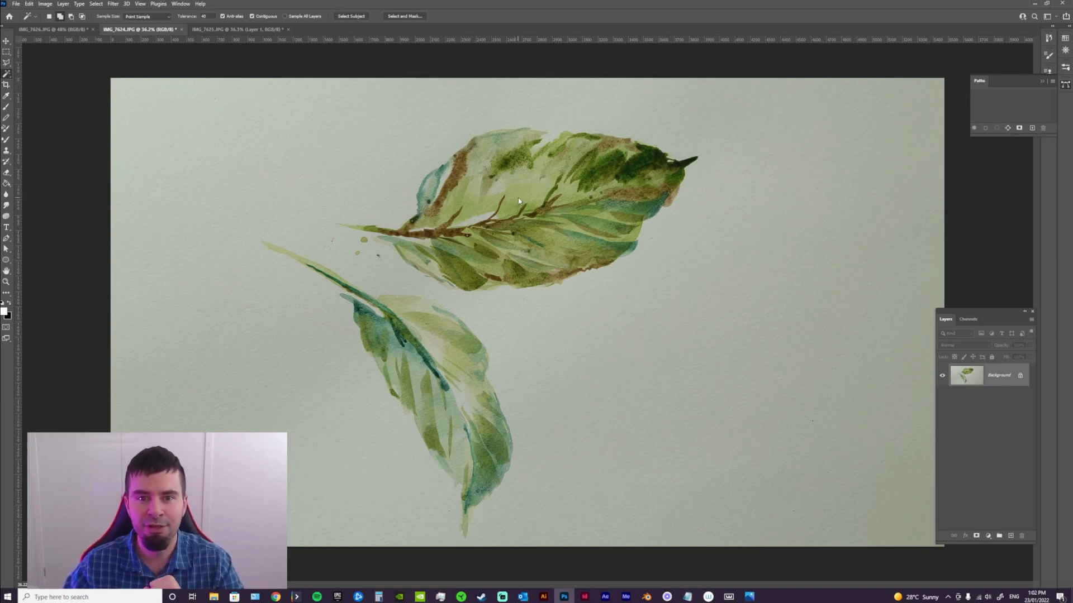
pyautogui.click(481, 262)
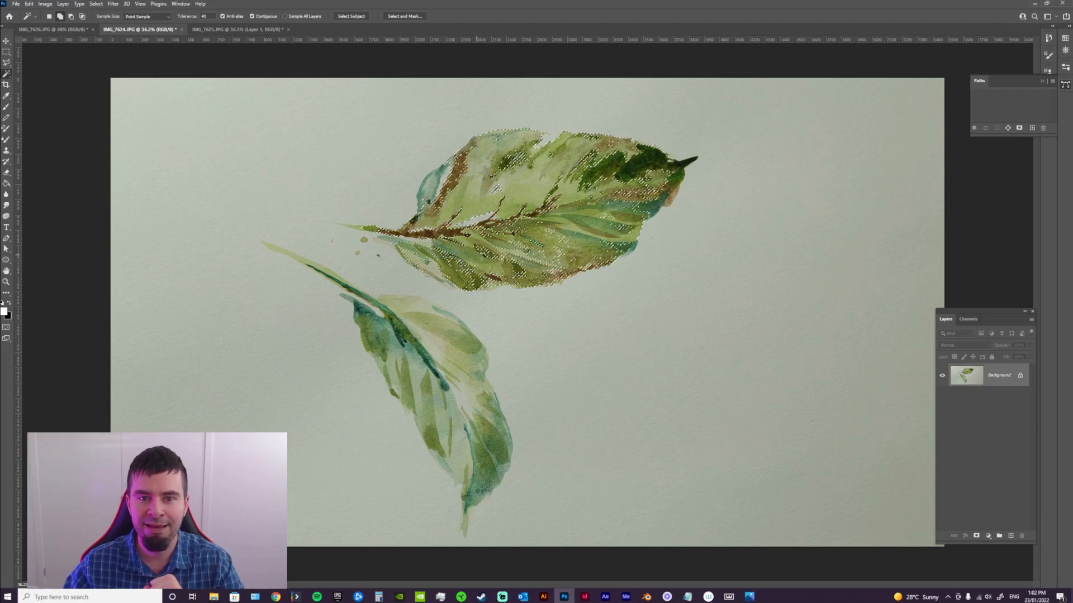
pyautogui.click(484, 251)
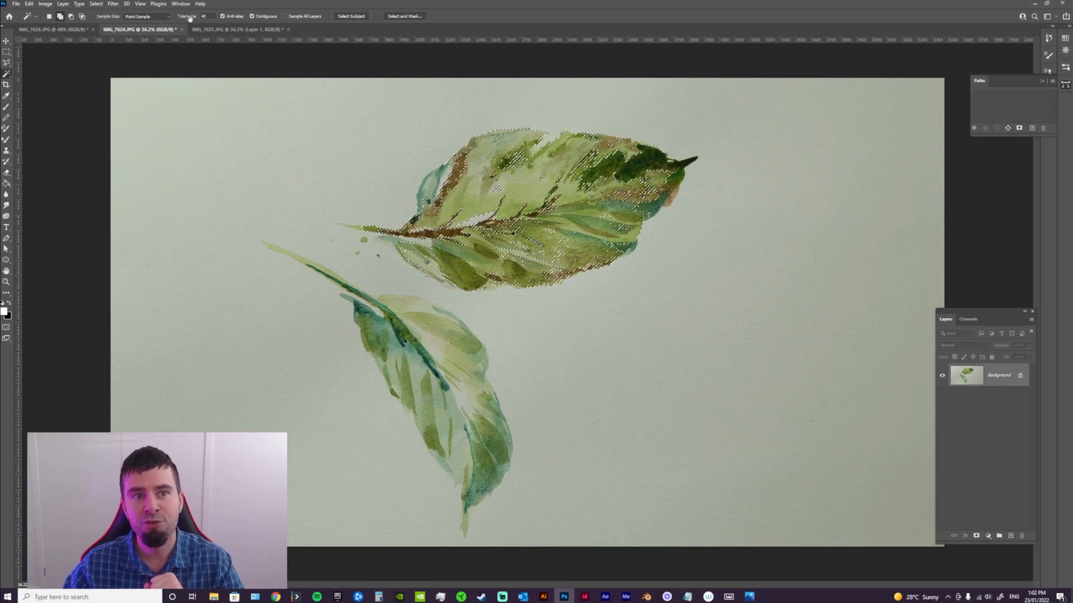
# Set the Magic Wand tolerance to 5 and clear the upper leaf's selection
pyautogui.doubleClick(204, 16)
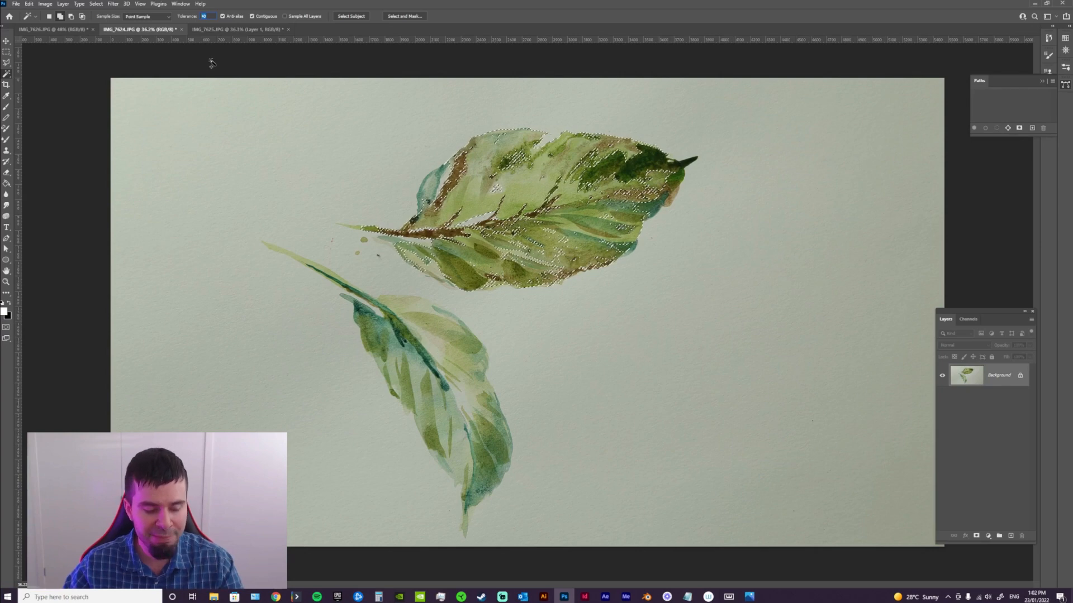
pyautogui.write('5')
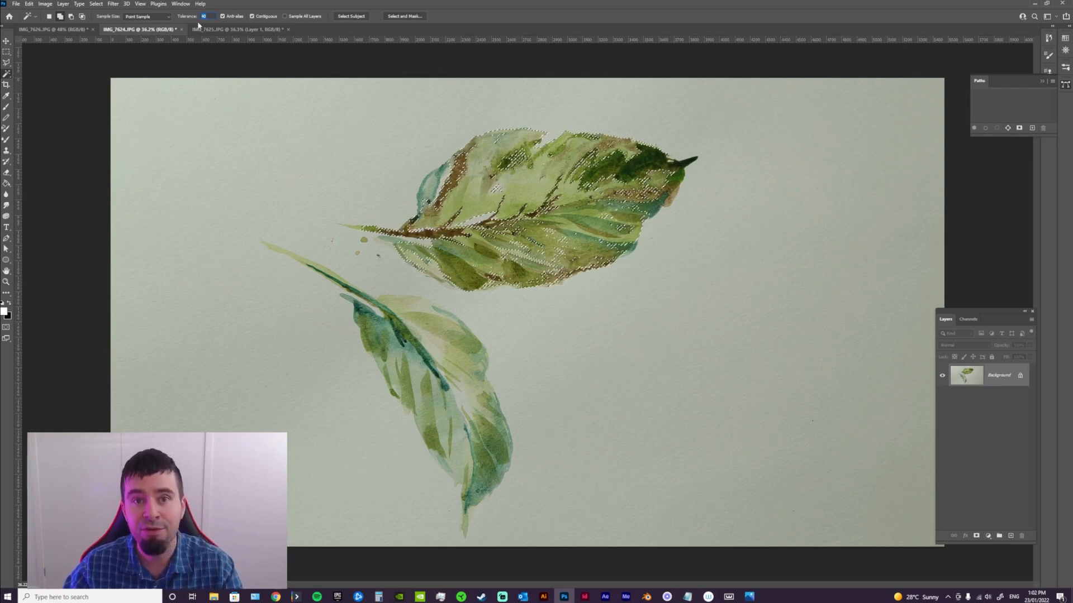
pyautogui.click(6, 42)
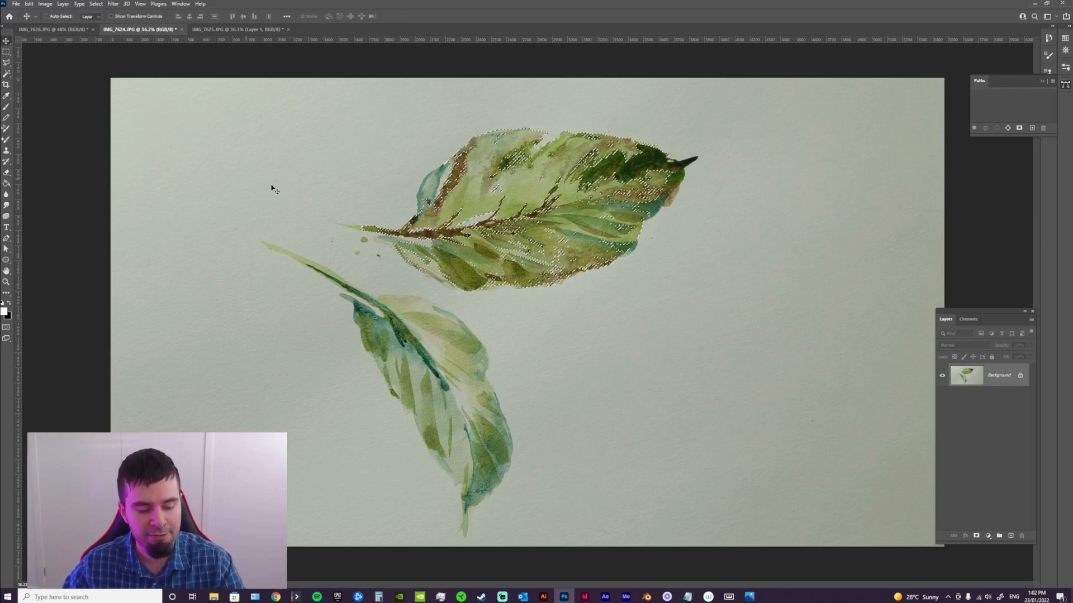
pyautogui.hotkey('ctrl', 'd')
# Try the Magic Wand Tool on several dark green patches of the upper leaf, viewed up close
pyautogui.click(7, 73)
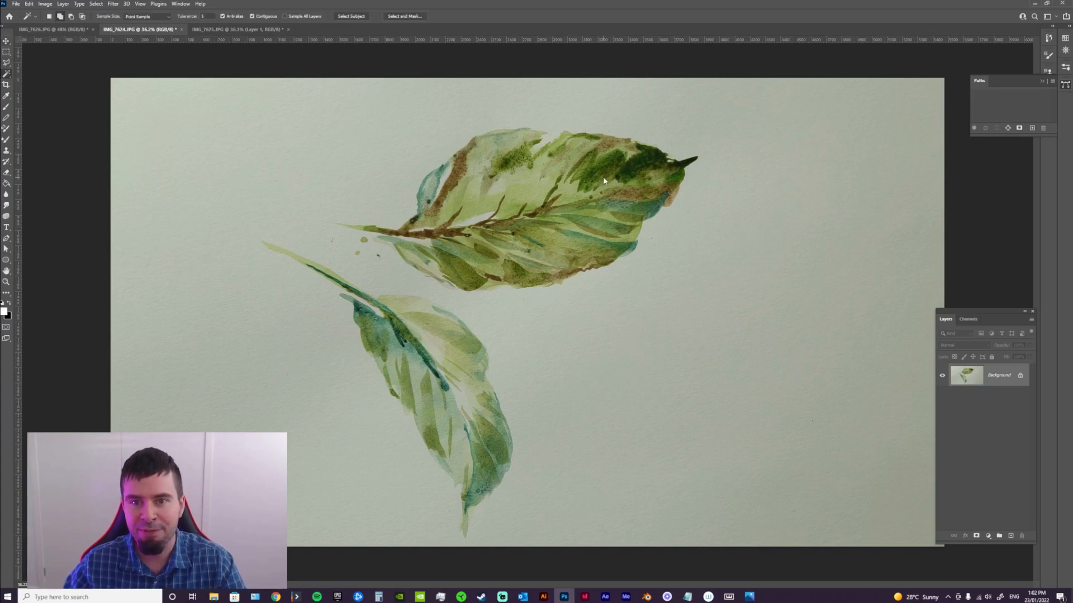
pyautogui.press('z')
pyautogui.moveTo(617, 171); pyautogui.dragTo(675, 210)
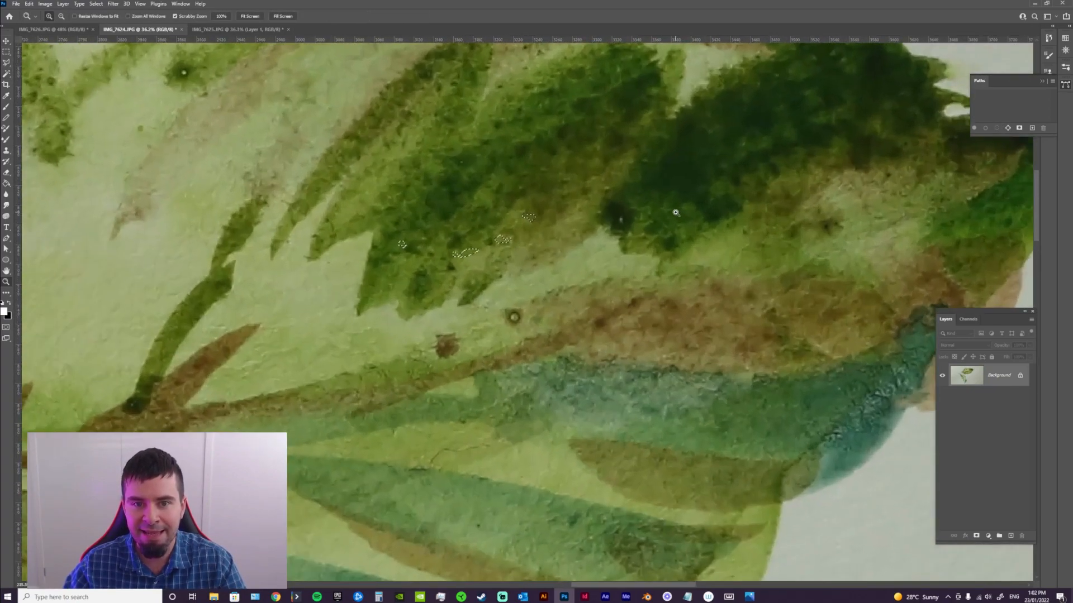
pyautogui.click(7, 75)
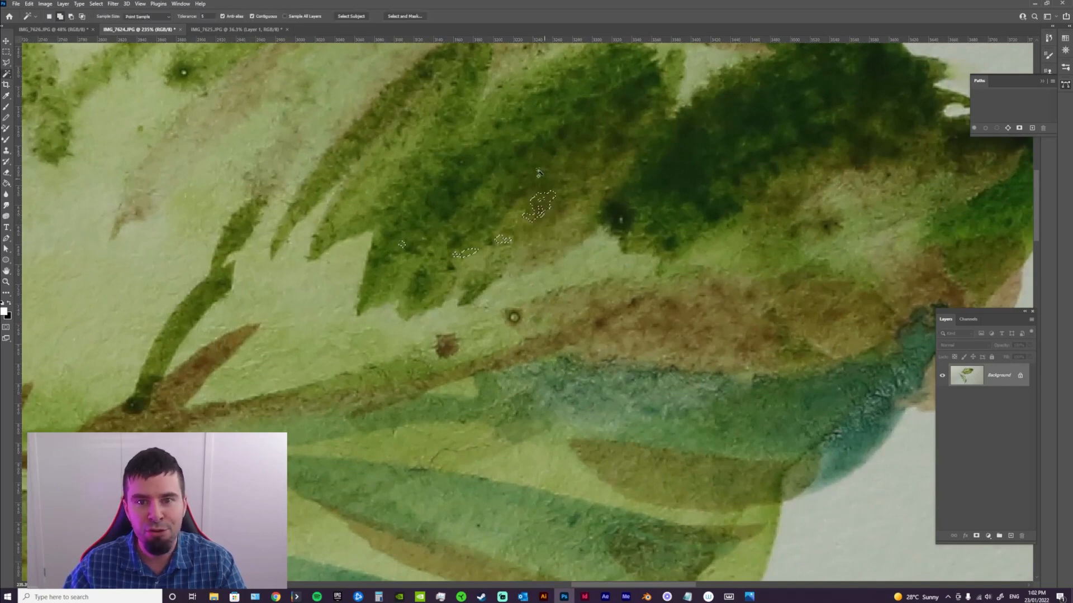
pyautogui.click(523, 151)
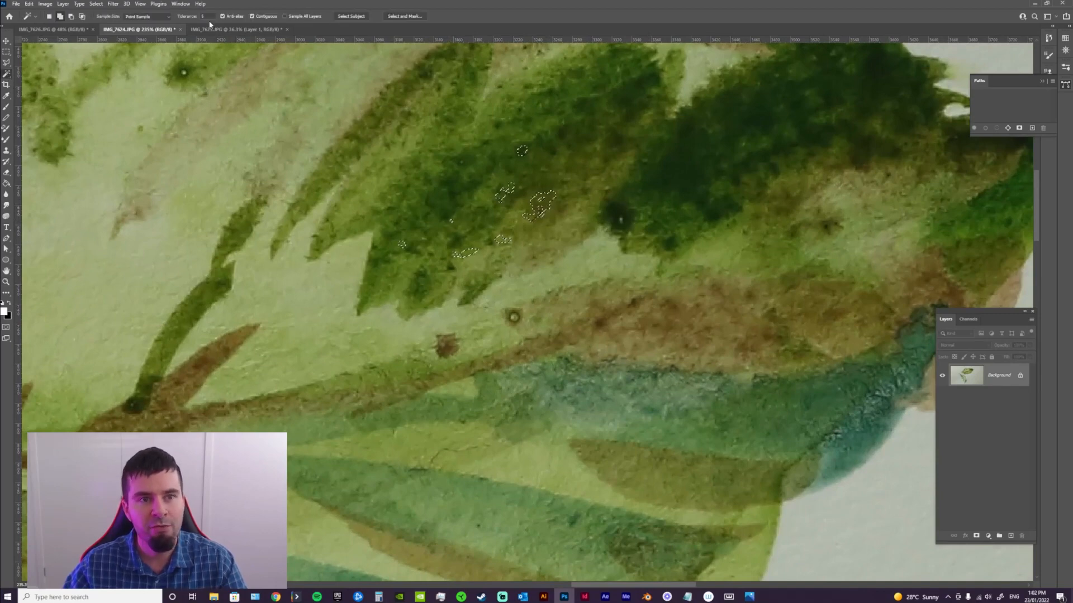
# Try extending the upper leaf's selection with a Magic Wand tolerance of 50, and clear the selection
pyautogui.moveTo(209, 17); pyautogui.dragTo(169, 18)
pyautogui.write('50')
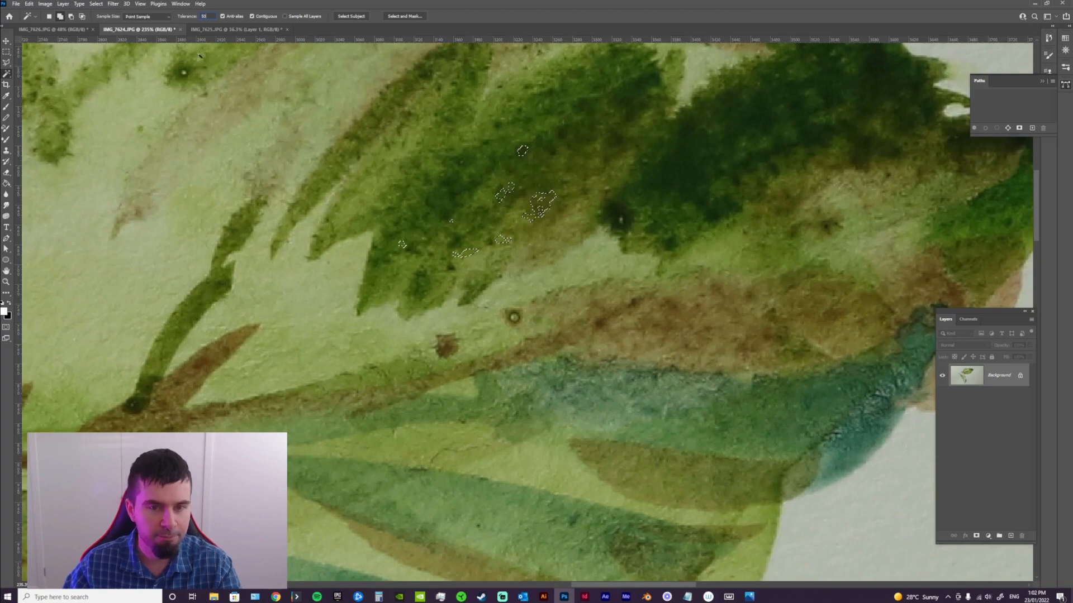
pyautogui.click(538, 215)
pyautogui.press('z')
pyautogui.moveTo(598, 269); pyautogui.dragTo(422, 291)
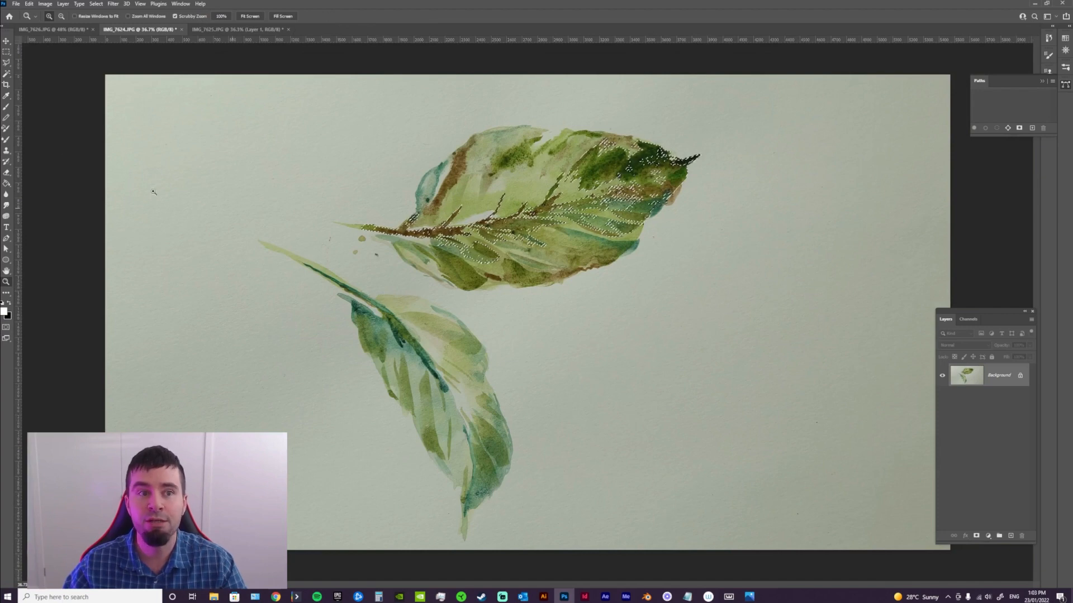
pyautogui.click(7, 74)
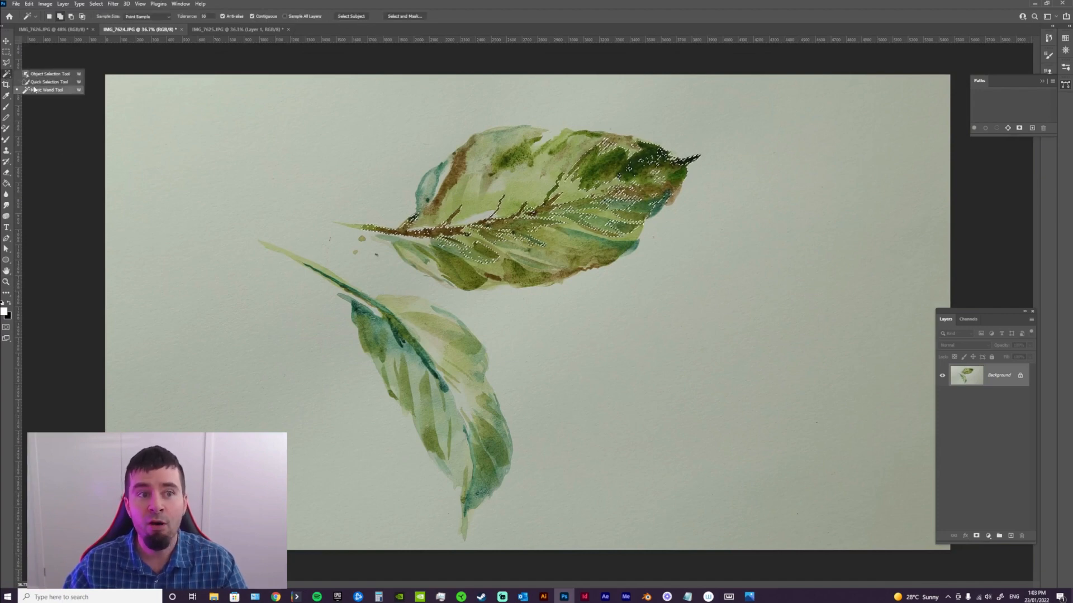
pyautogui.click(36, 91)
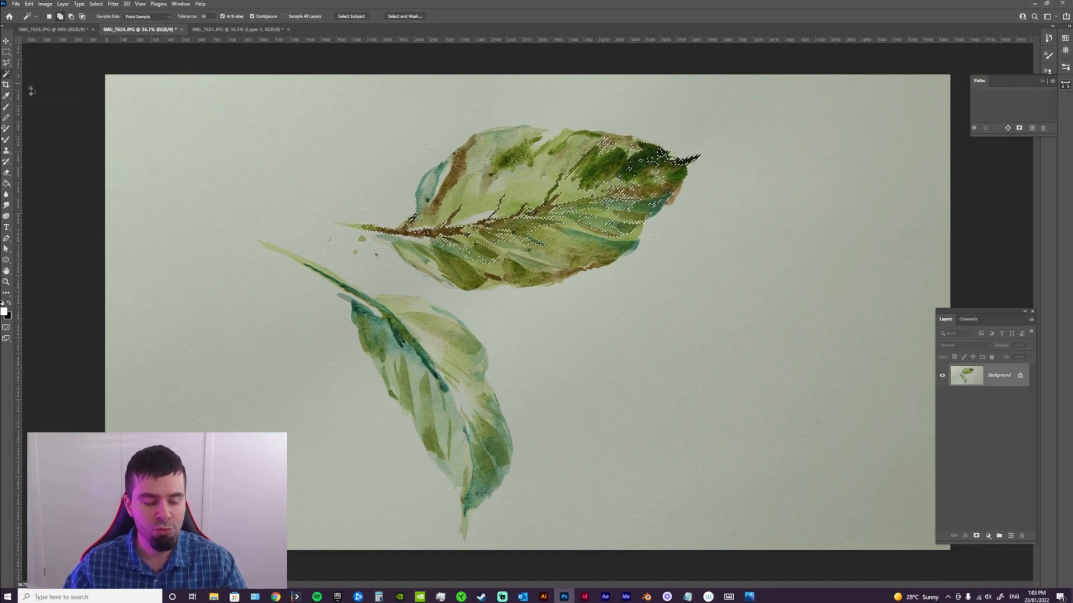
pyautogui.hotkey('ctrl', 'd')
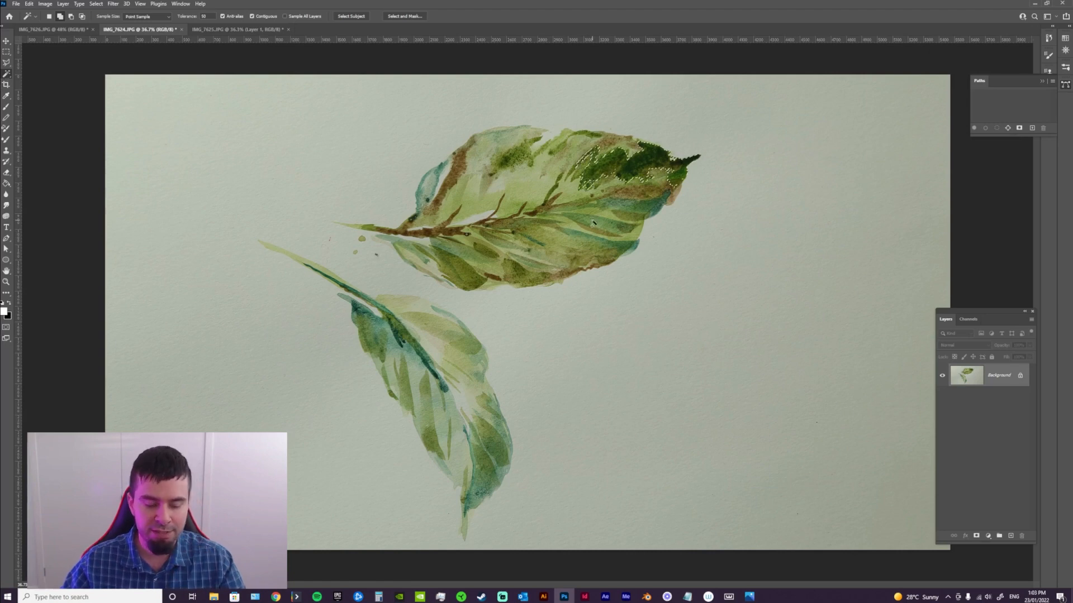
# Try selecting the paper background with the Magic Wand, check the selection on the lower leaf up close, and deselect it
pyautogui.click(823, 292)
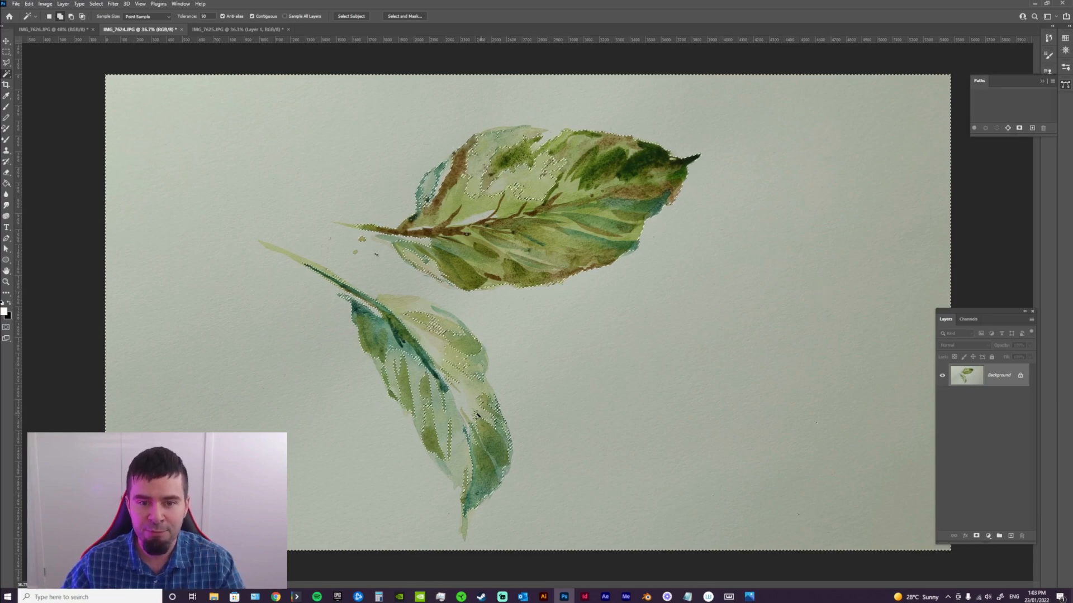
pyautogui.press('z')
pyautogui.moveTo(478, 415); pyautogui.dragTo(558, 427)
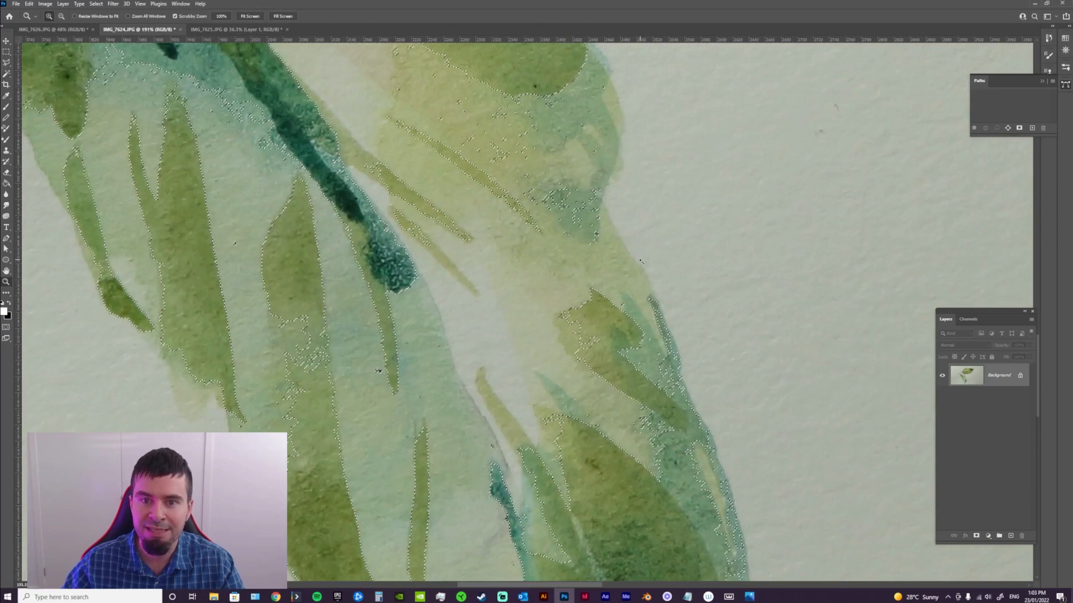
pyautogui.hotkey('ctrl', 'd')
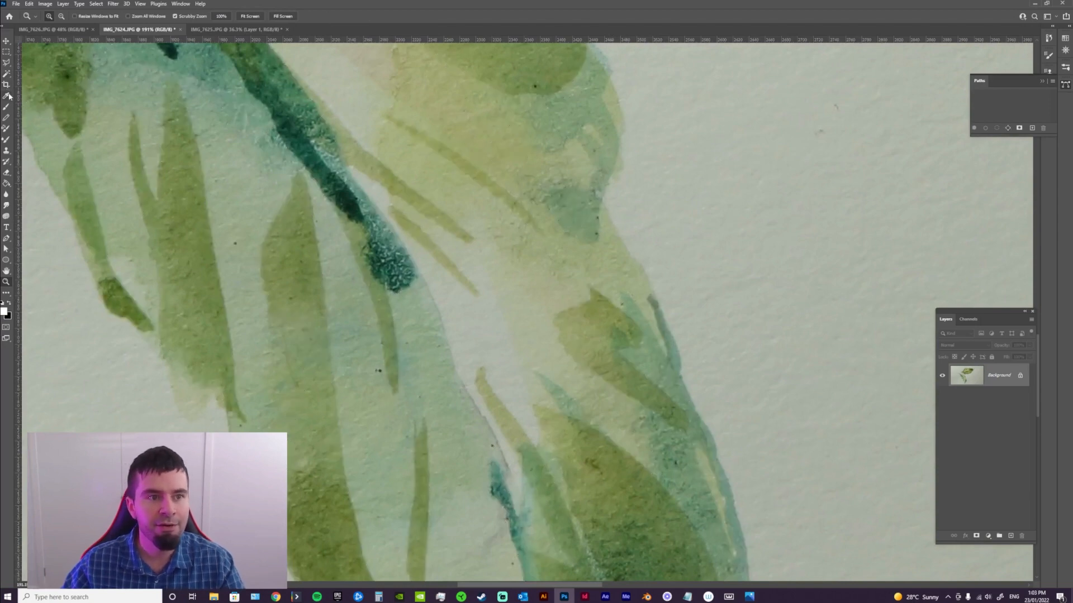
# Set the Magic Wand tolerance to 20 and select the paper around the leaves, adding the paper's upper-left corner area
pyautogui.click(6, 74)
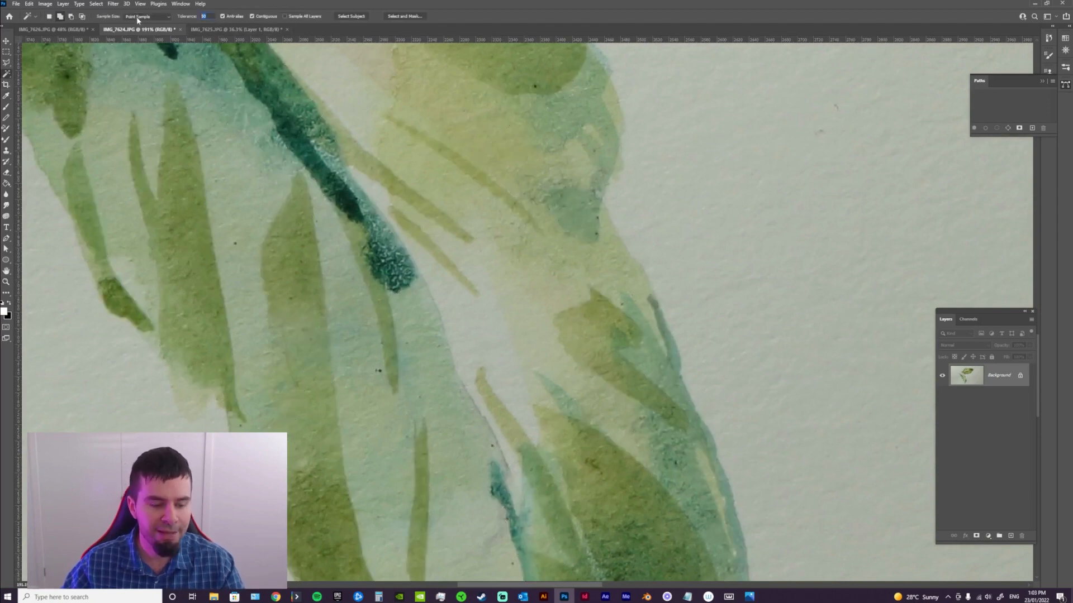
pyautogui.write('20')
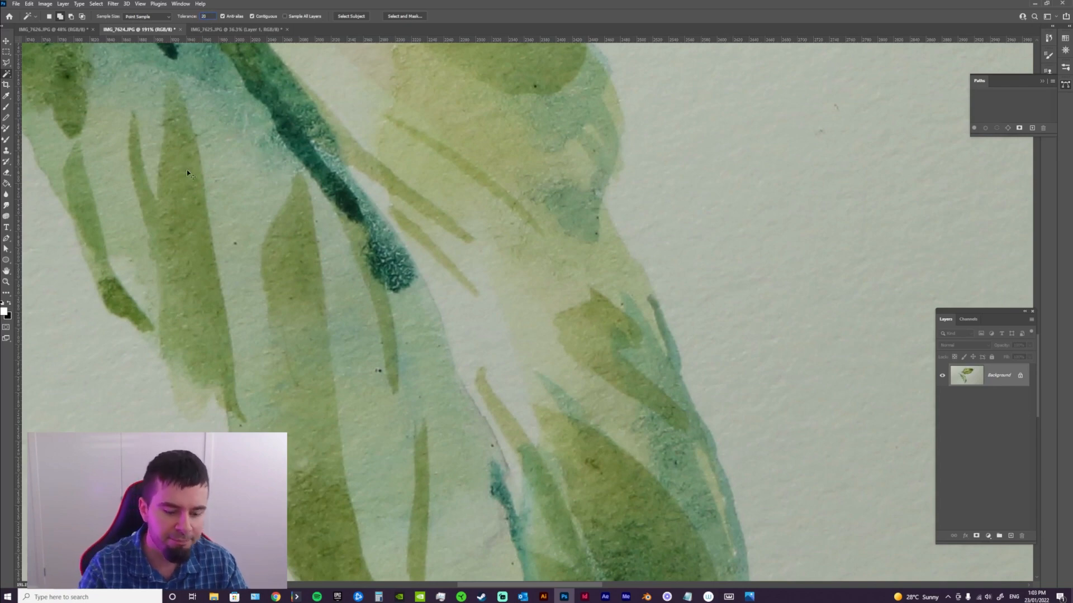
pyautogui.hotkey('ctrl', '0')
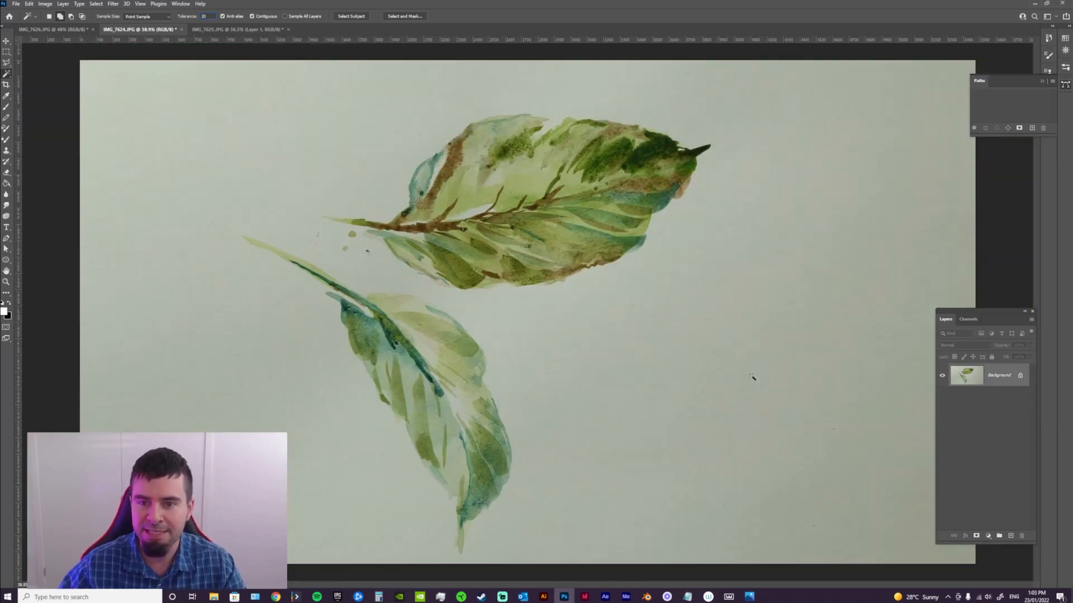
pyautogui.click(682, 358)
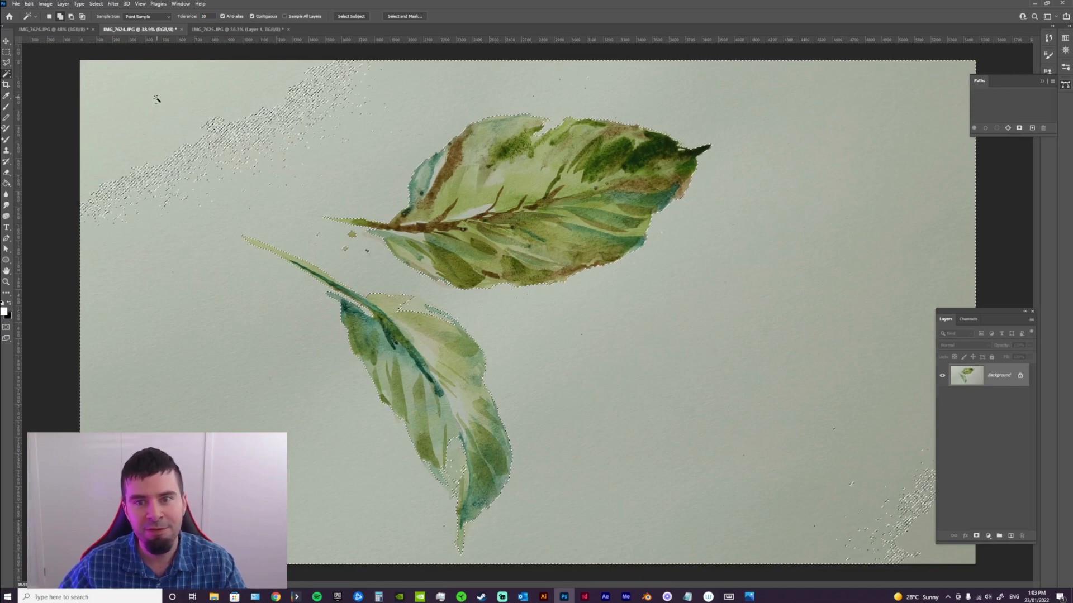
pyautogui.keyDown('shift'); pyautogui.click(127, 103); pyautogui.keyUp('shift')
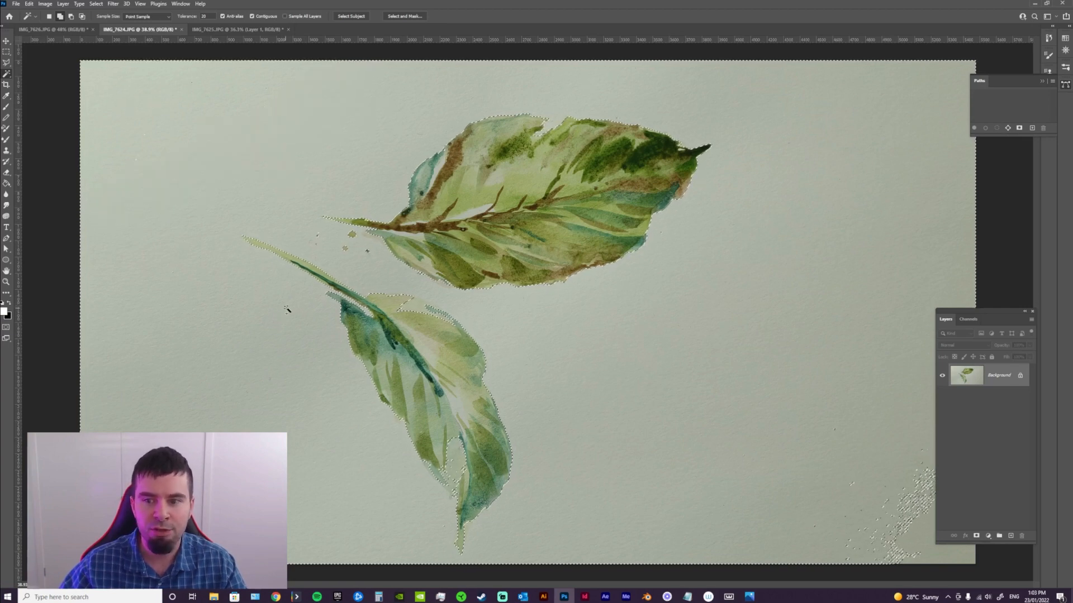
# Add the leftover paper in the image's lower-right corner to the Magic Wand selection and invert the selection to the leaves
pyautogui.keyDown('shift'); pyautogui.click(923, 547); pyautogui.keyUp('shift')
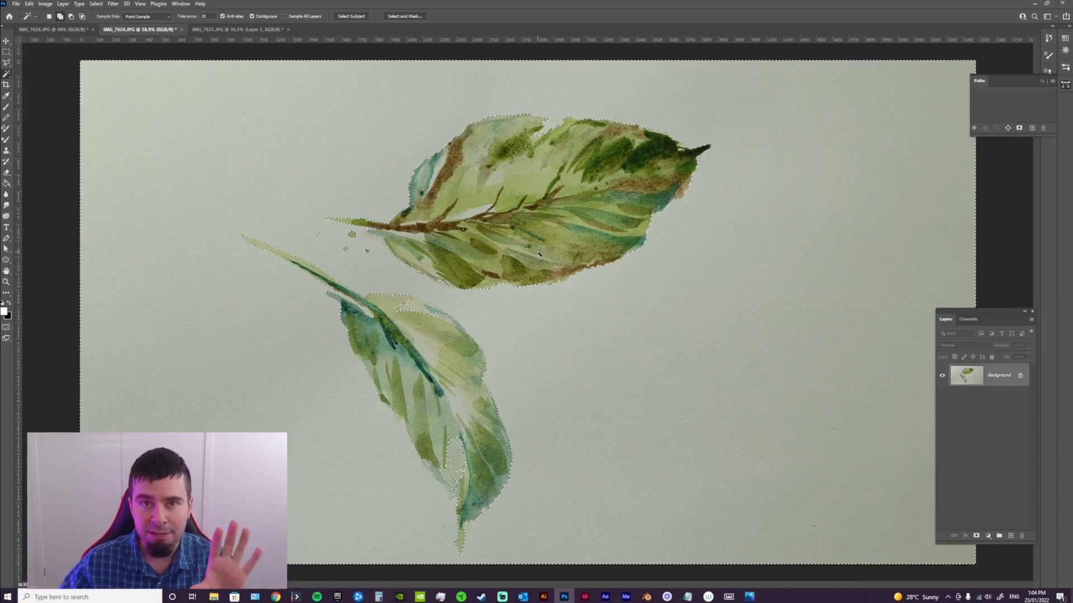
pyautogui.click(96, 4)
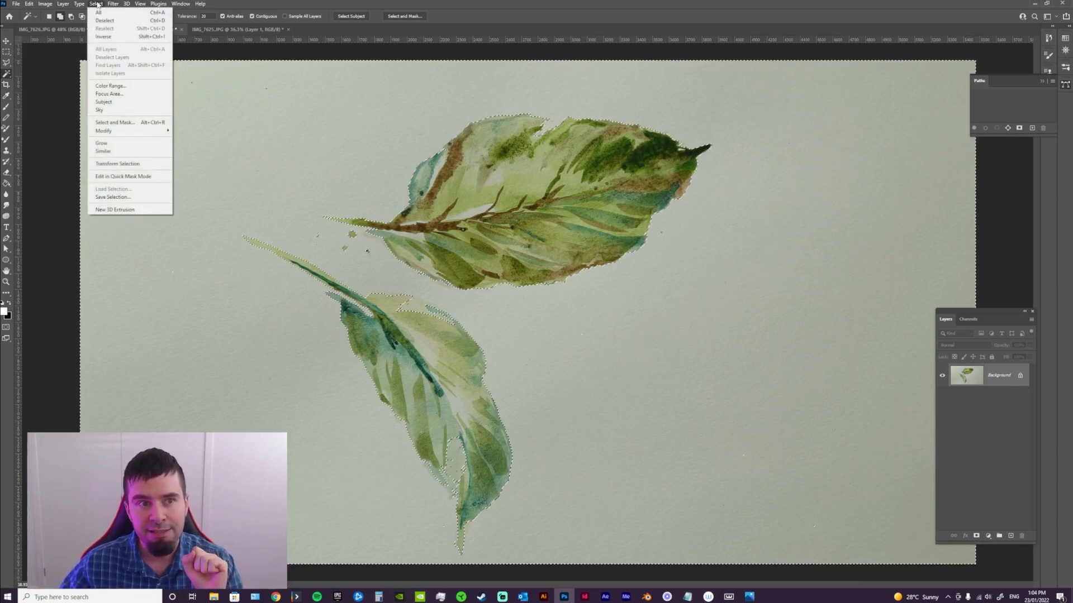
pyautogui.click(110, 37)
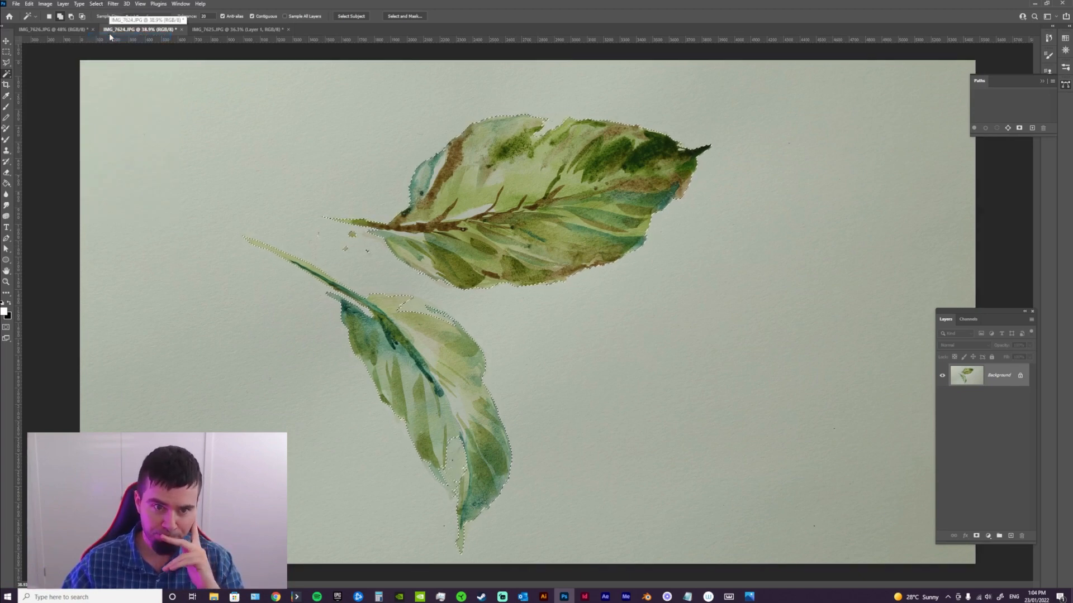
# Copy the selected leaves to a new layer and hide the Background layer
pyautogui.hotkey('ctrl', 'j')
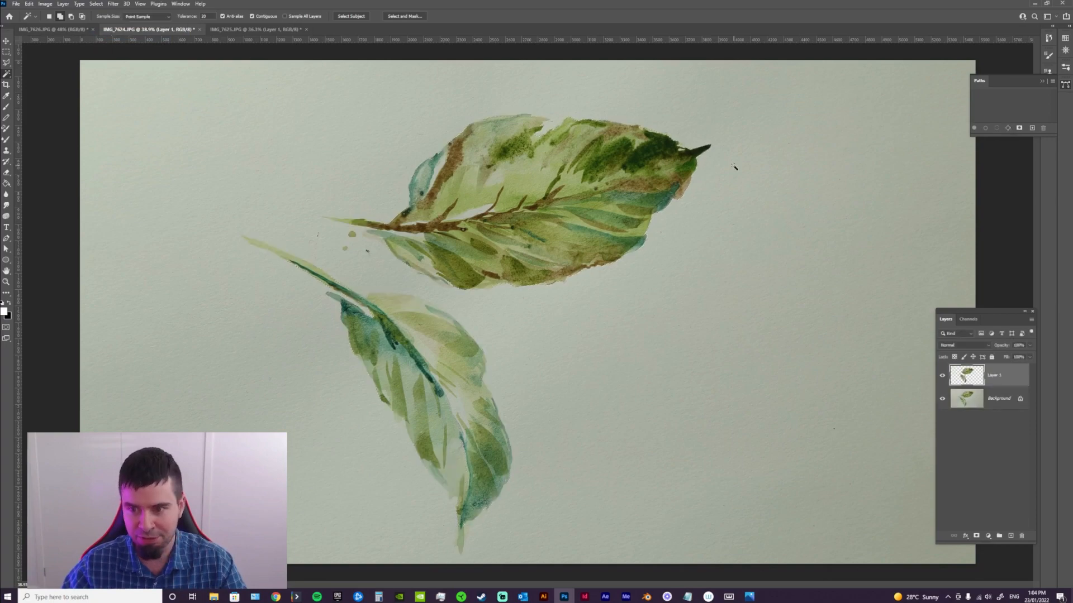
pyautogui.click(943, 400)
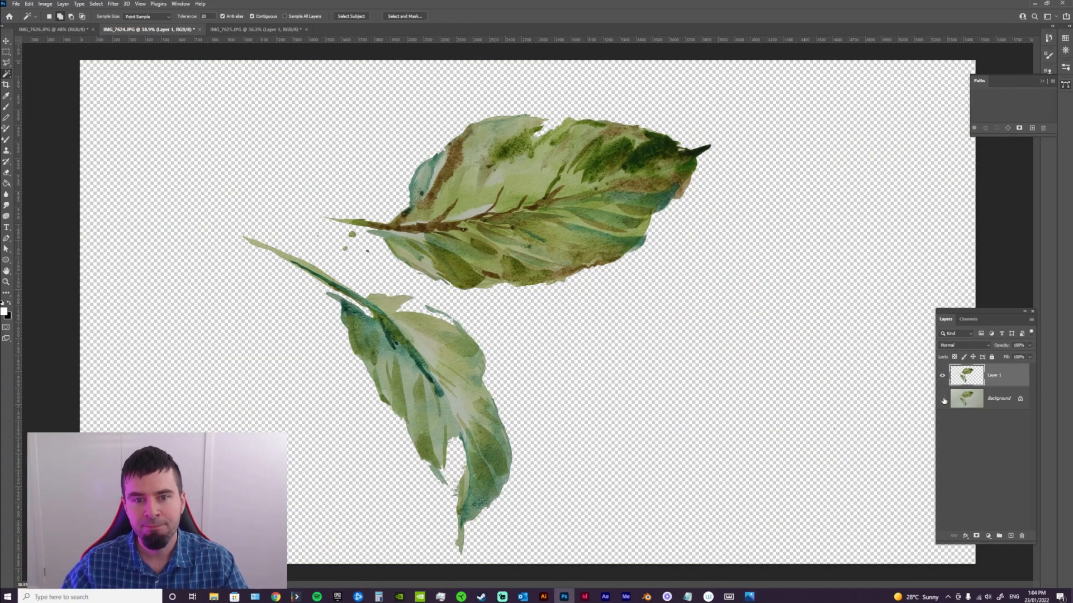
# Add a new layer beneath the cut-out leaves and fill it with white using the Paint Bucket
pyautogui.keyDown('ctrl'); pyautogui.click(1010, 536); pyautogui.keyUp('ctrl')
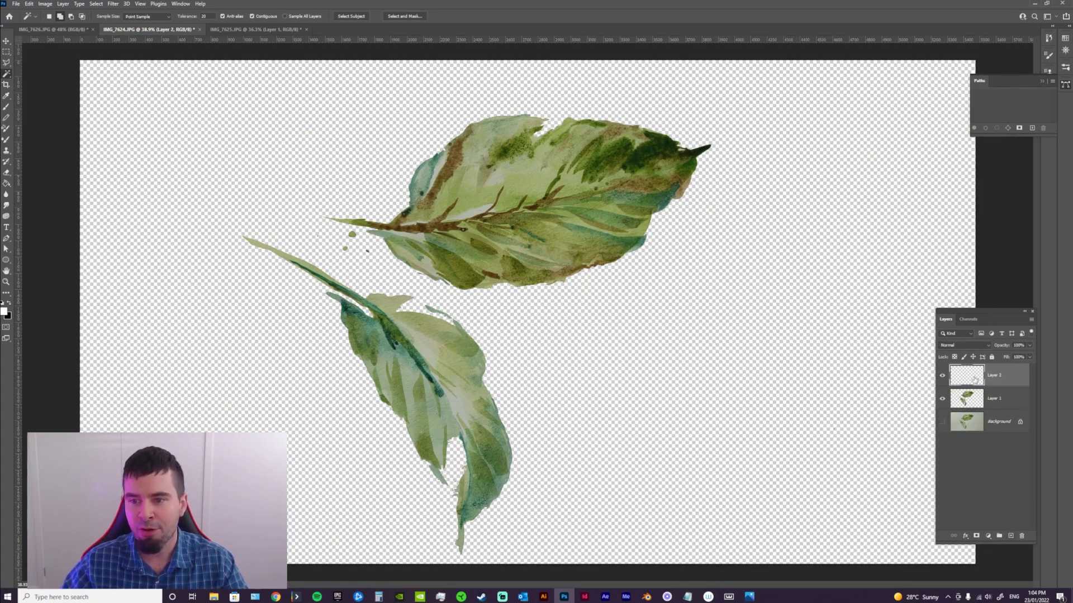
pyautogui.click(7, 183)
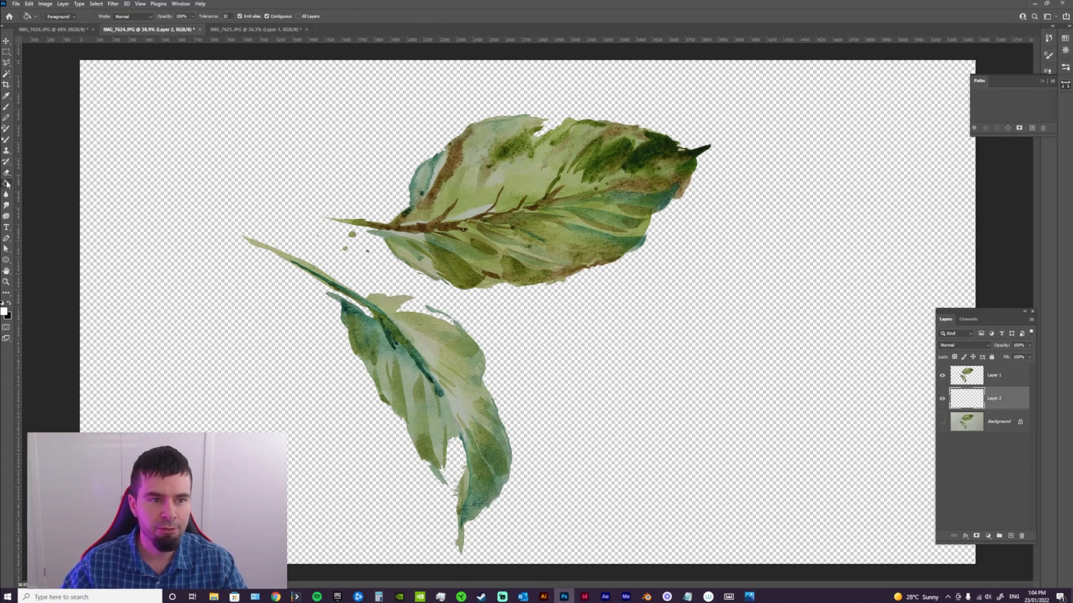
pyautogui.click(247, 208)
# Examine the cut-out edges up close around the gap in the lower leaf
pyautogui.press('z')
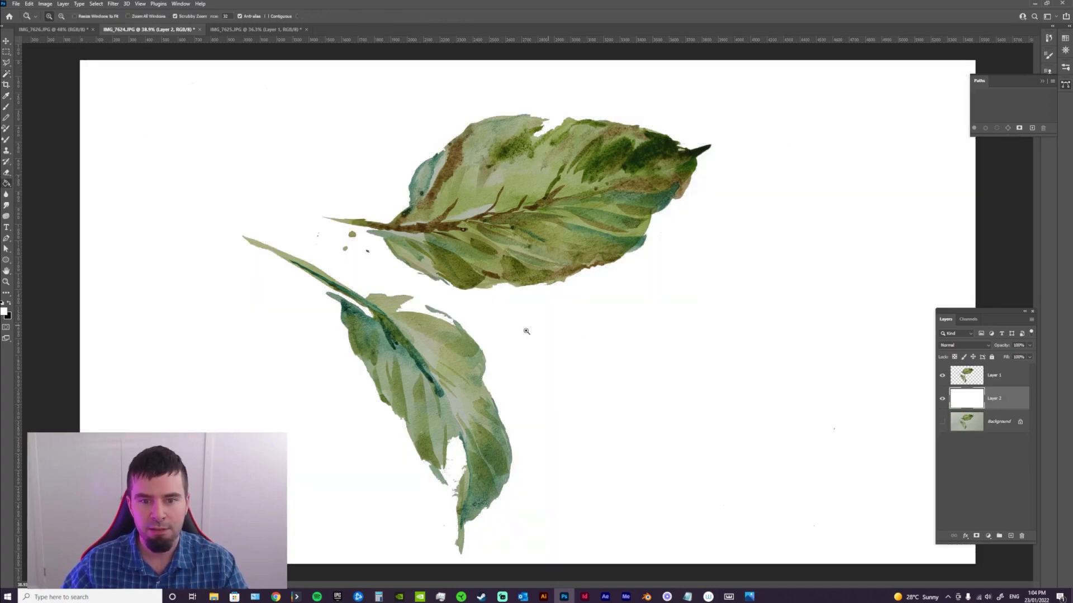
pyautogui.moveTo(527, 334); pyautogui.dragTo(486, 352)
pyautogui.hotkey('ctrl', '0')
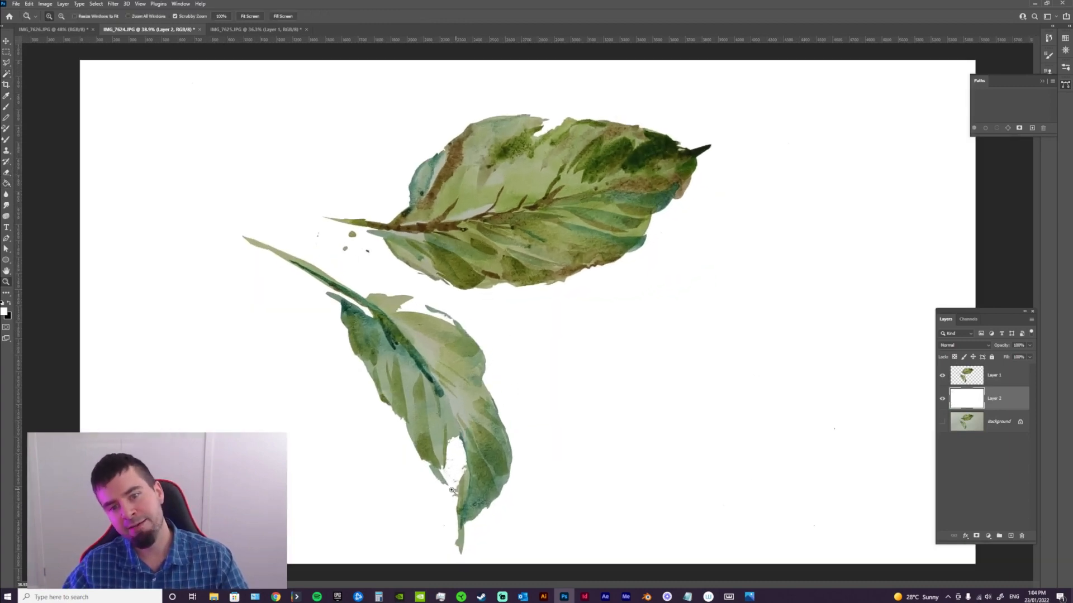
pyautogui.moveTo(452, 490); pyautogui.dragTo(511, 504)
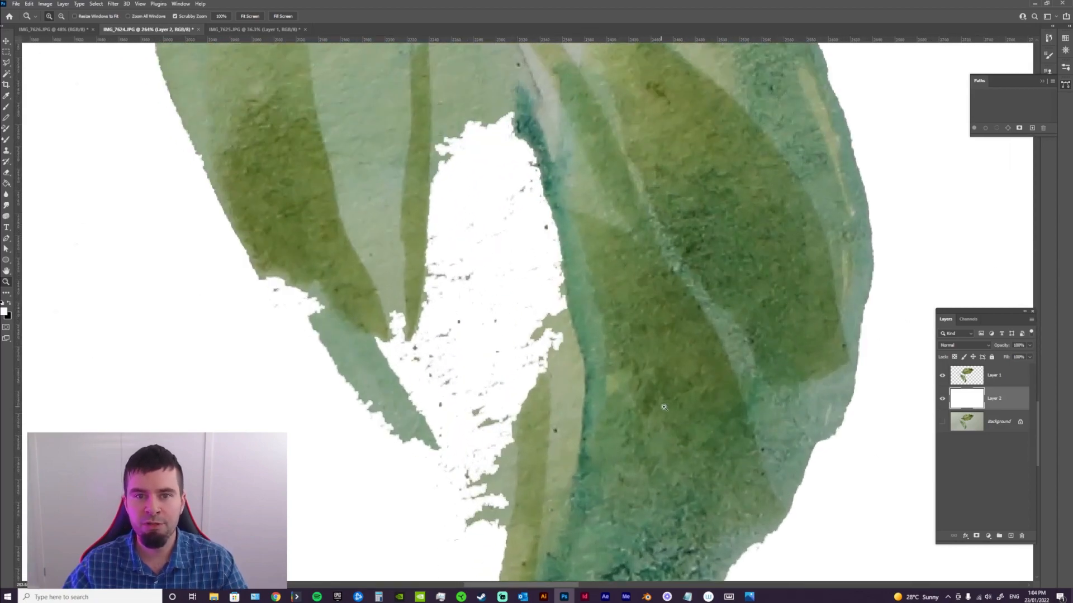
pyautogui.moveTo(669, 333); pyautogui.dragTo(605, 360)
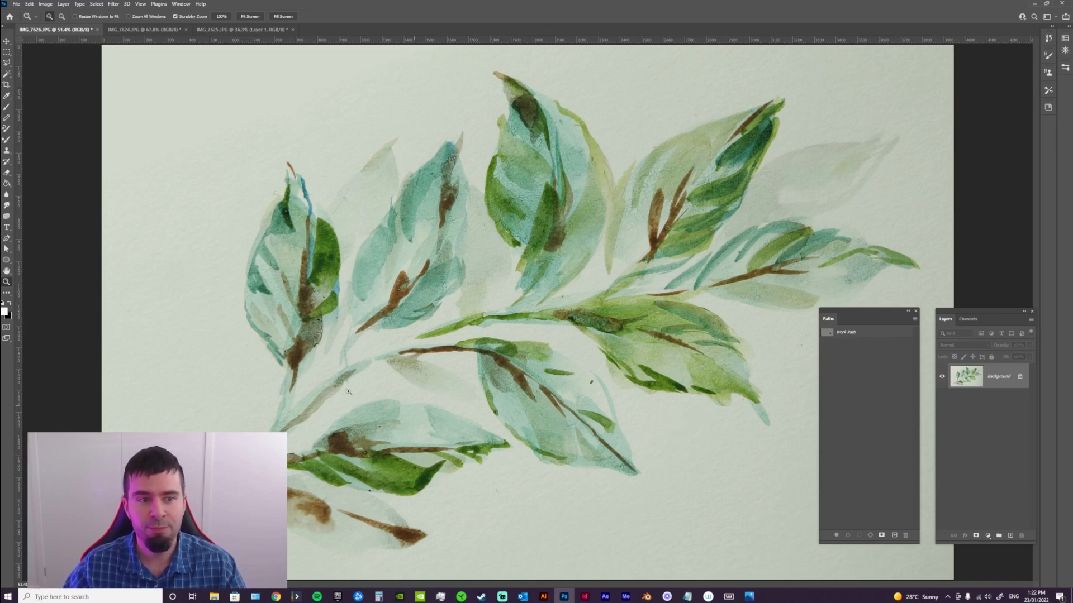
# Activate the Pen Tool, place the Paths panel beside the IMG_7626.JPG painting, and delete the existing work path
pyautogui.click(8, 240)
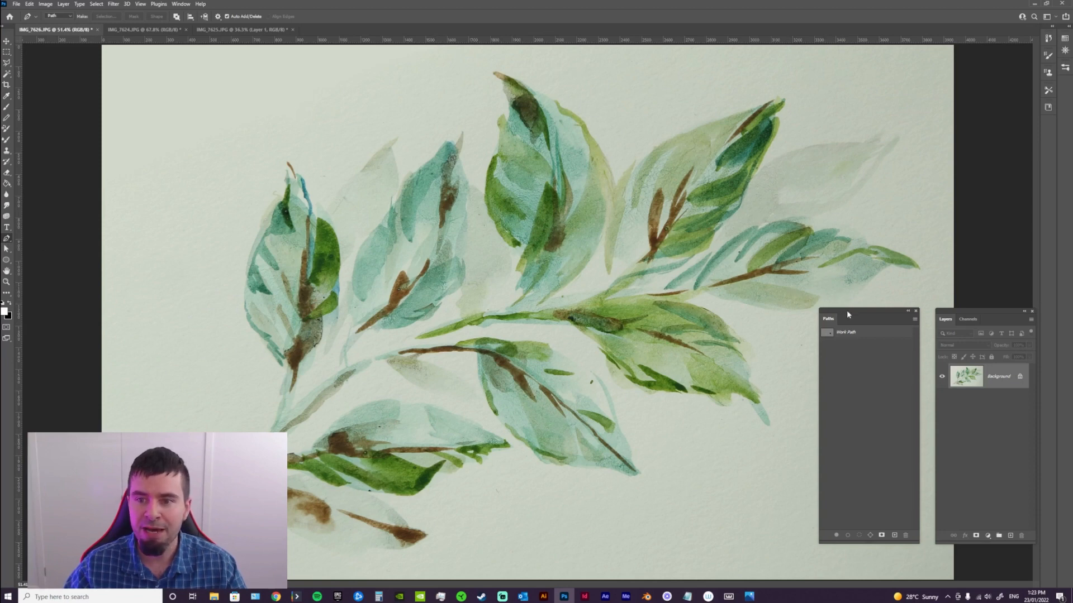
pyautogui.moveTo(847, 310); pyautogui.dragTo(95, 145)
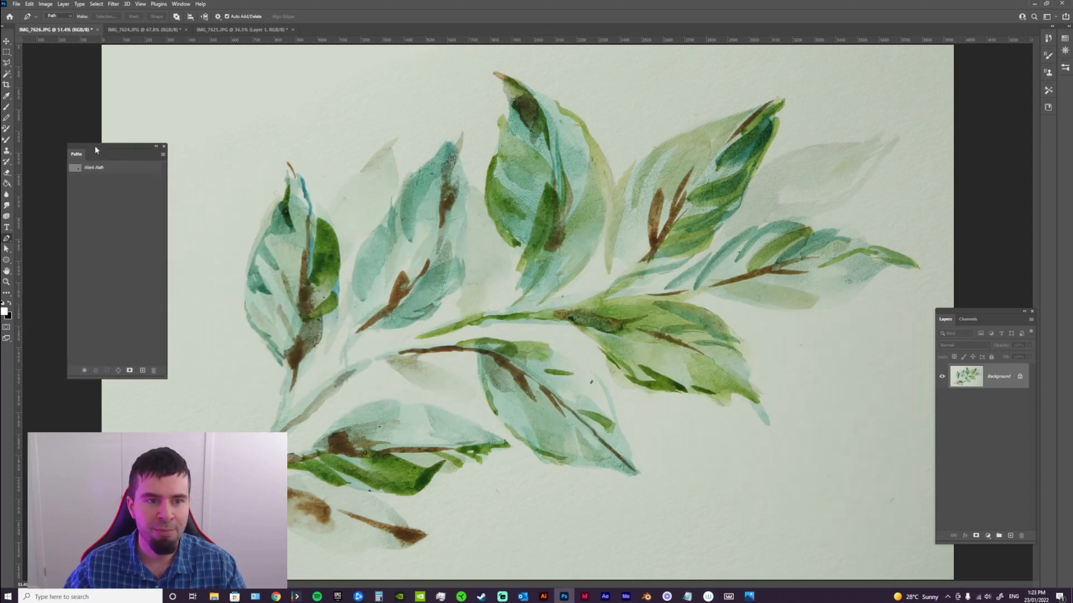
pyautogui.click(180, 4)
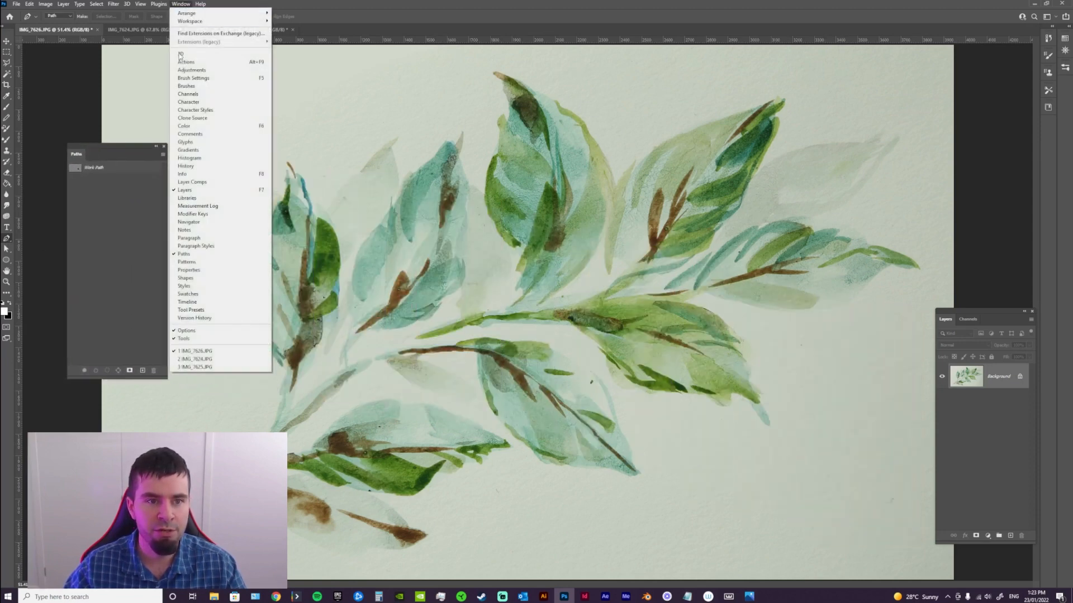
pyautogui.click(122, 152)
pyautogui.moveTo(122, 153); pyautogui.dragTo(138, 356)
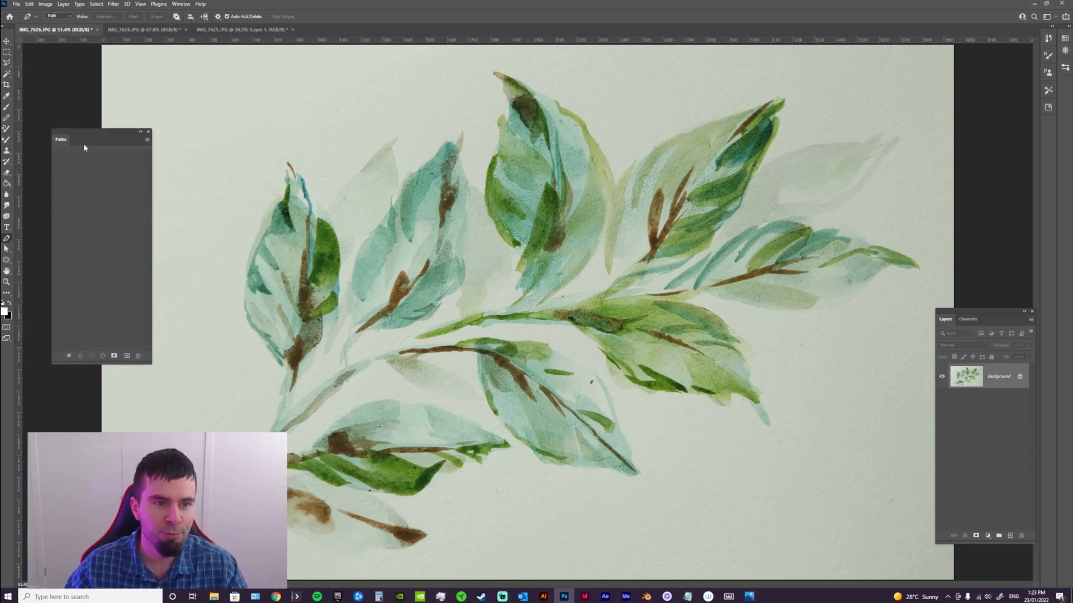
# Try a rough closed pen path around the upper parts of the two leftmost leaves and load it as a selection
pyautogui.click(236, 142)
pyautogui.click(229, 284)
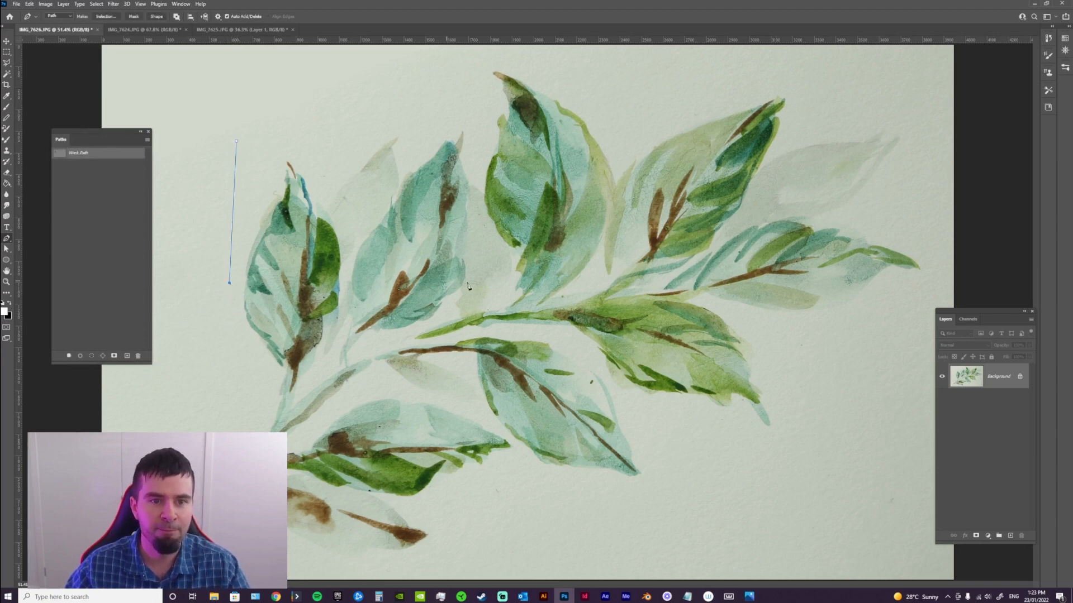
pyautogui.click(473, 282)
pyautogui.click(443, 105)
pyautogui.click(265, 107)
pyautogui.click(231, 108)
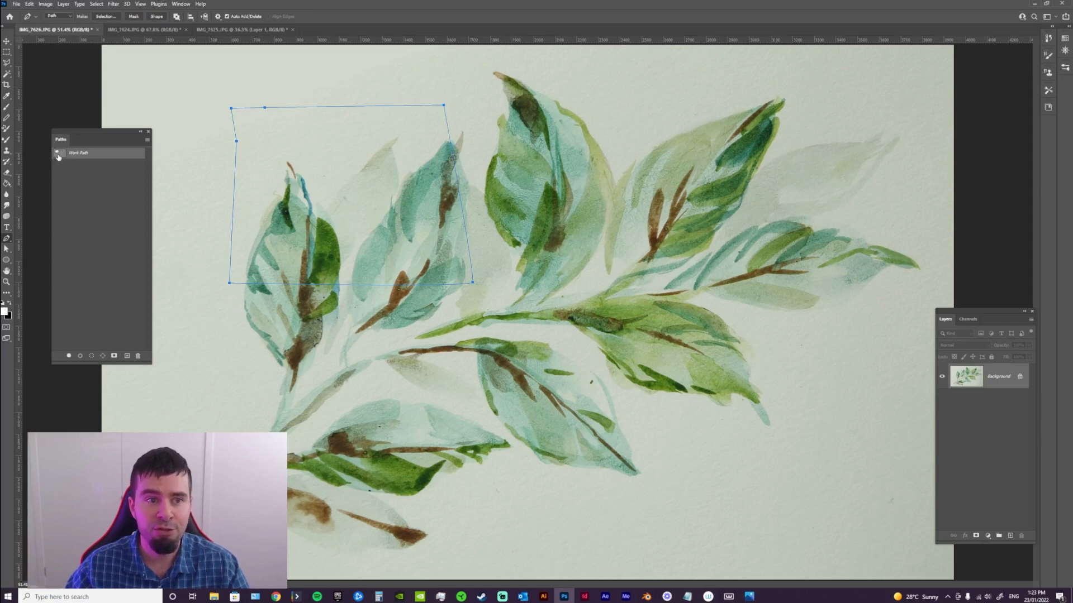
pyautogui.keyDown('ctrl'); pyautogui.click(59, 158); pyautogui.keyUp('ctrl')
pyautogui.click(105, 180)
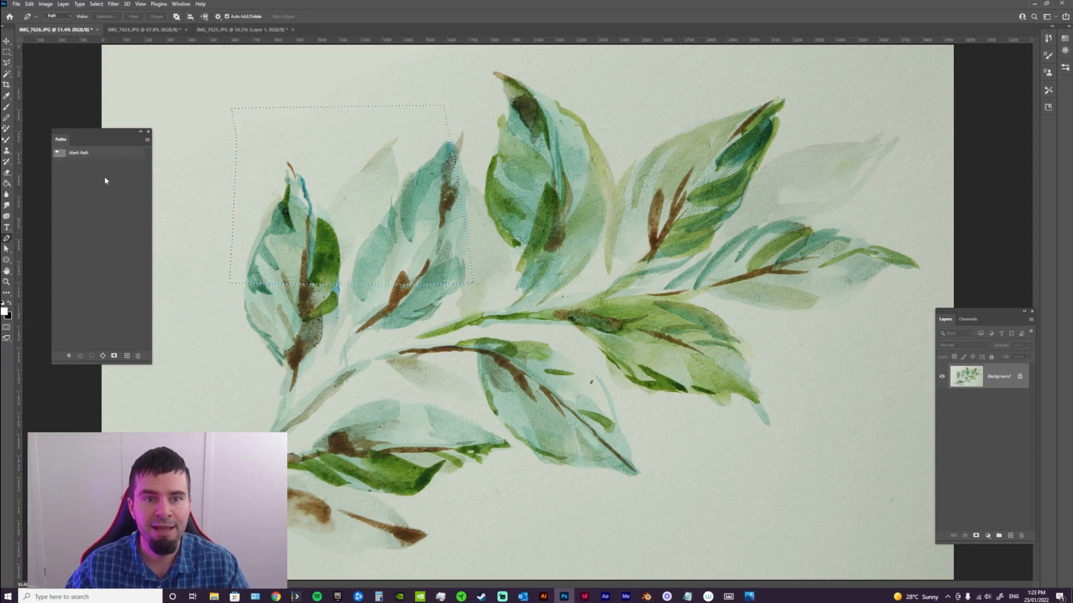
# Try copying the path-selected area to a new layer and hide the Background layer
pyautogui.press('z')
pyautogui.moveTo(305, 215)
pyautogui.mouseDown()
pyautogui.moveTo(337, 218)
pyautogui.moveTo(314, 220)
pyautogui.mouseUp()
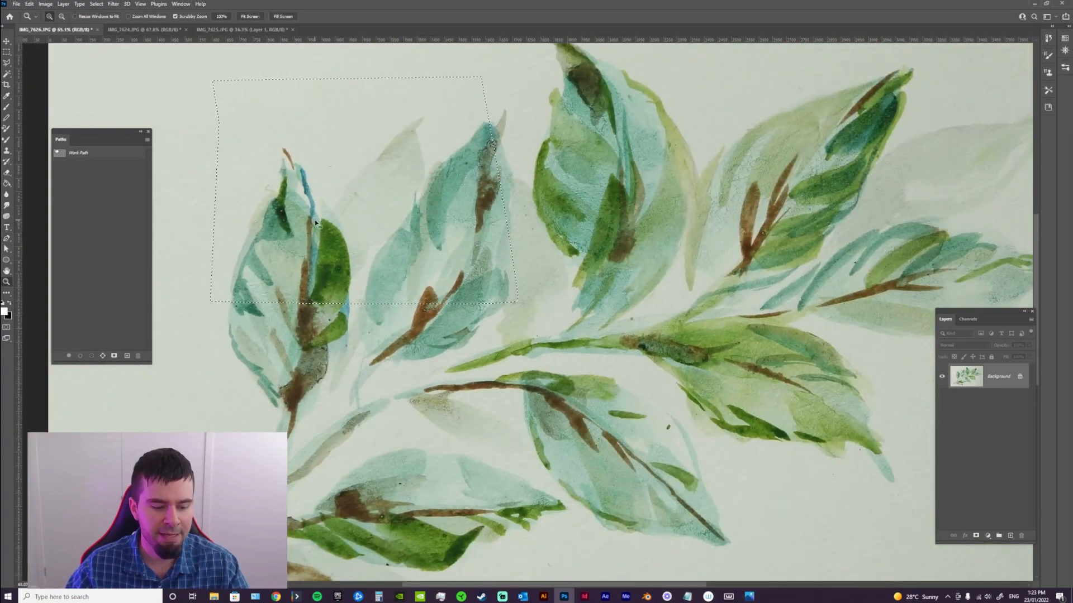
pyautogui.hotkey('ctrl', 'j')
pyautogui.click(942, 401)
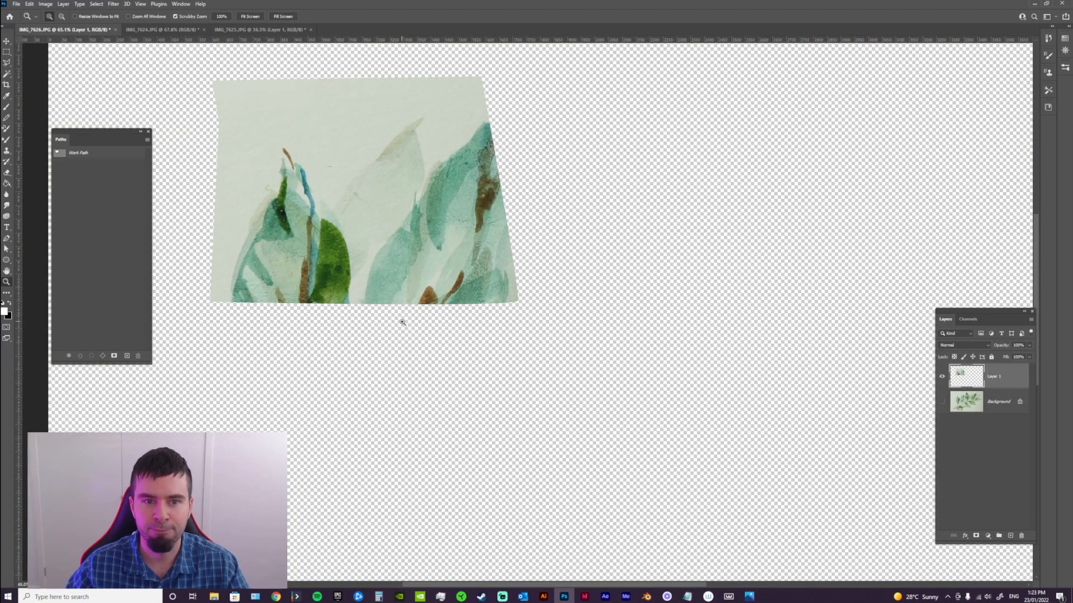
# Show the Background layer again, and delete the copied layer and the work path
pyautogui.click(942, 402)
pyautogui.moveTo(962, 377); pyautogui.dragTo(1021, 535)
pyautogui.moveTo(104, 155); pyautogui.dragTo(138, 355)
# Try a four-point closed pen path around the upper part of the leftmost leaf and load it as a selection
pyautogui.click(8, 240)
pyautogui.click(229, 188)
pyautogui.click(231, 297)
pyautogui.click(354, 282)
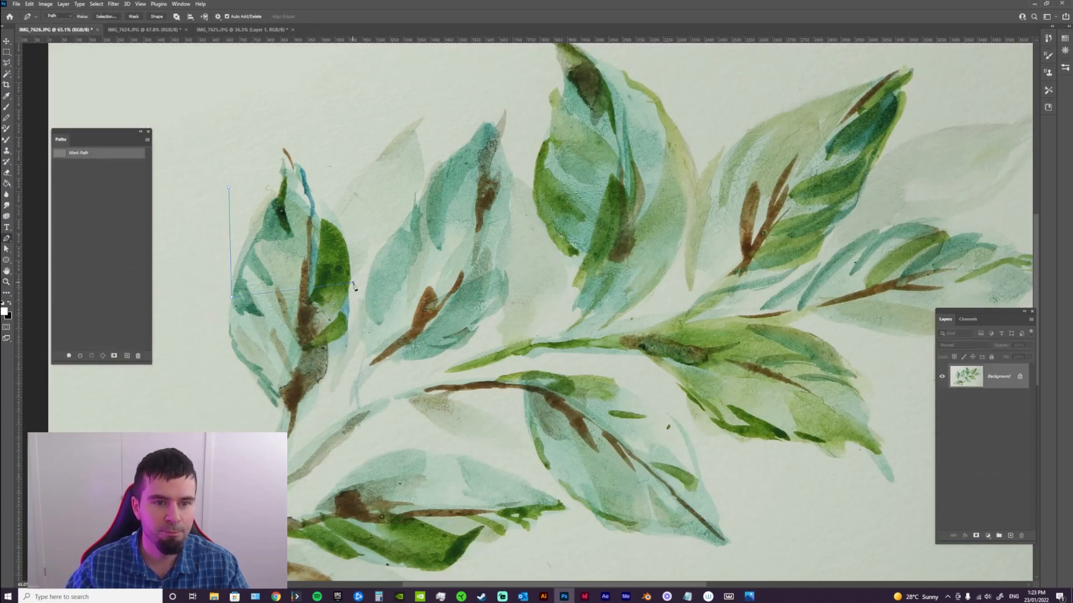
pyautogui.click(349, 180)
pyautogui.click(229, 189)
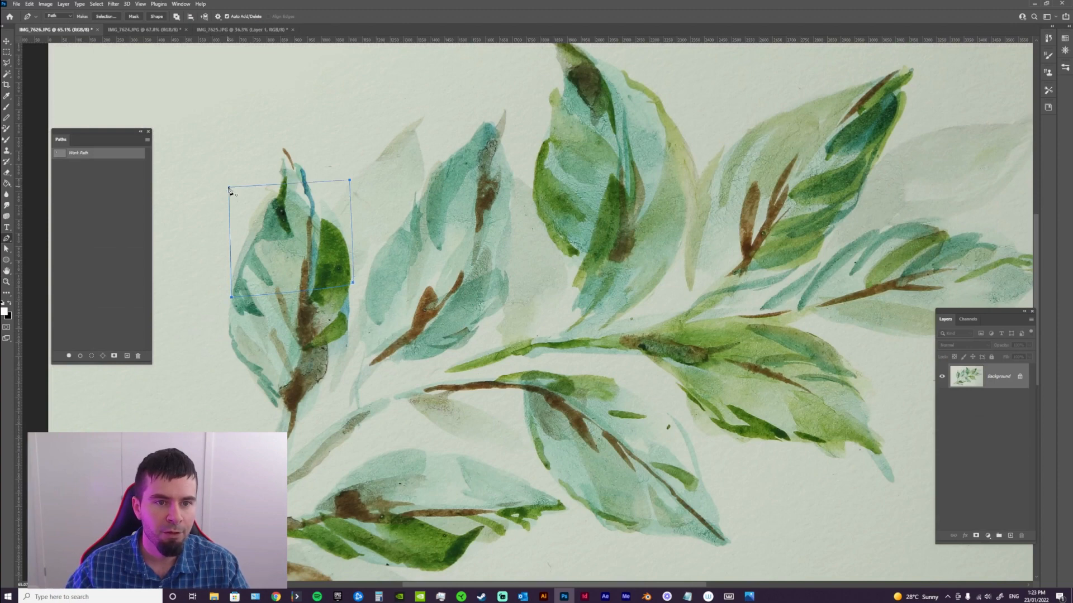
pyautogui.keyDown('ctrl'); pyautogui.click(60, 154); pyautogui.keyUp('ctrl')
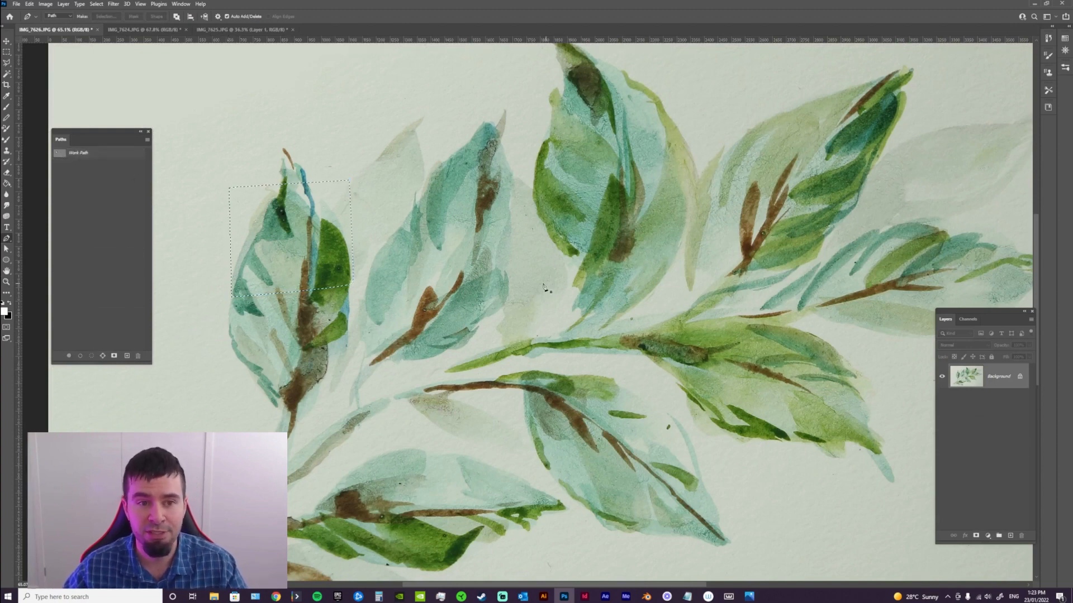
# Deselect the four-sided area on the leftmost leaf and delete its work path
pyautogui.hotkey('ctrl', 'd')
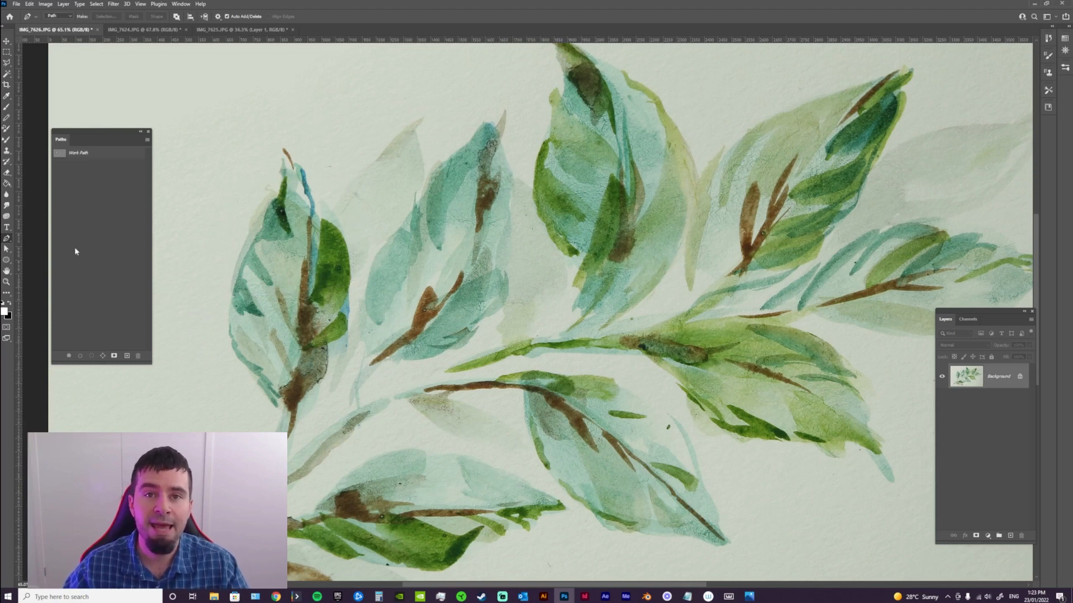
pyautogui.moveTo(117, 155); pyautogui.dragTo(138, 356)
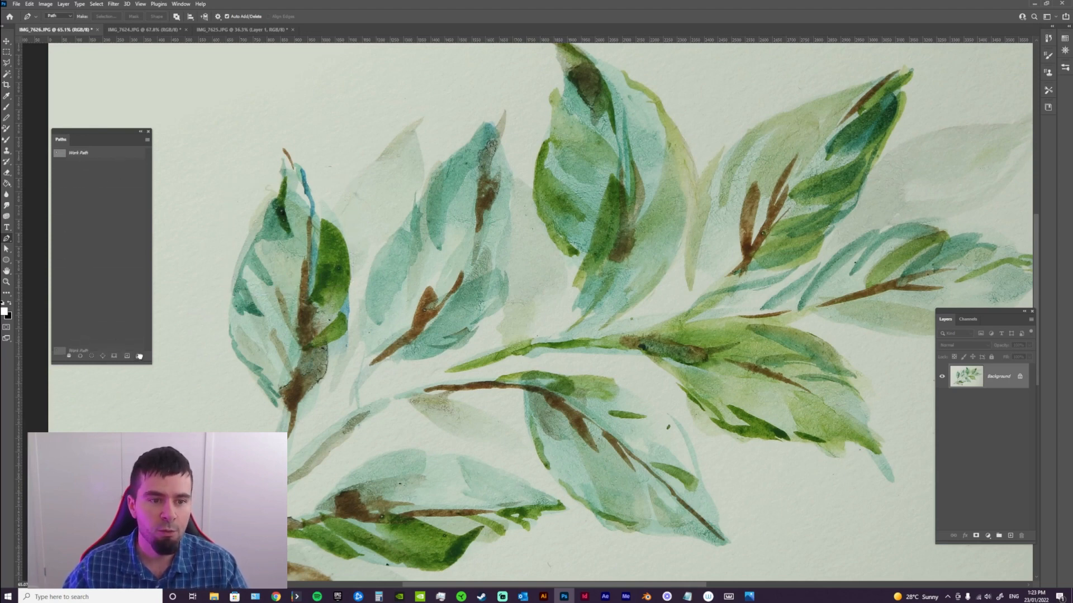
# Start a pen path on the leftmost leaf's outer left edge and add a second anchor with a curved segment following the edge
pyautogui.press('z')
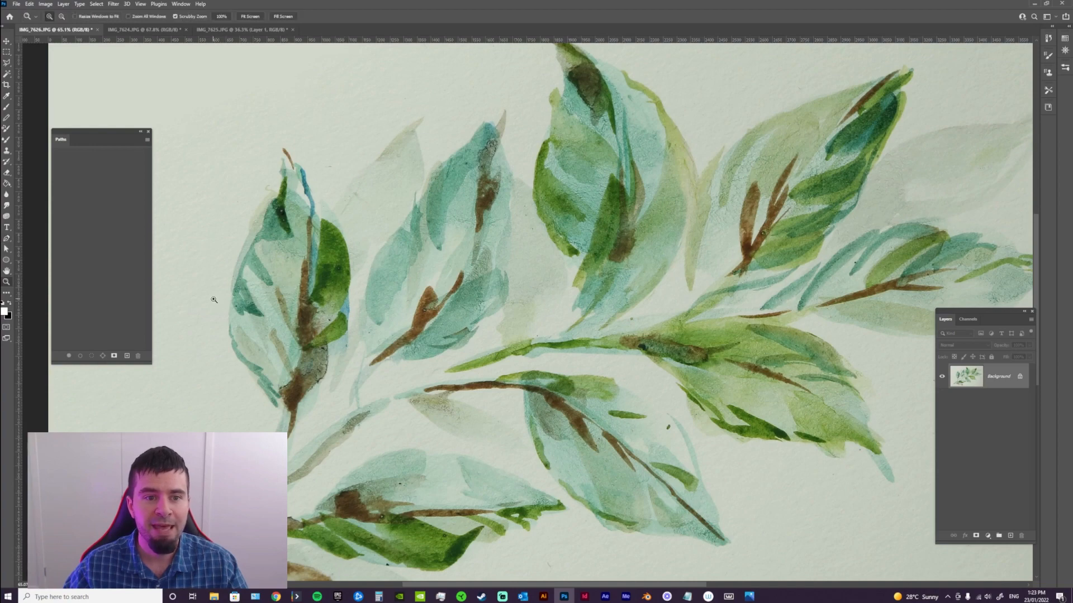
pyautogui.click(257, 286)
pyautogui.press('p')
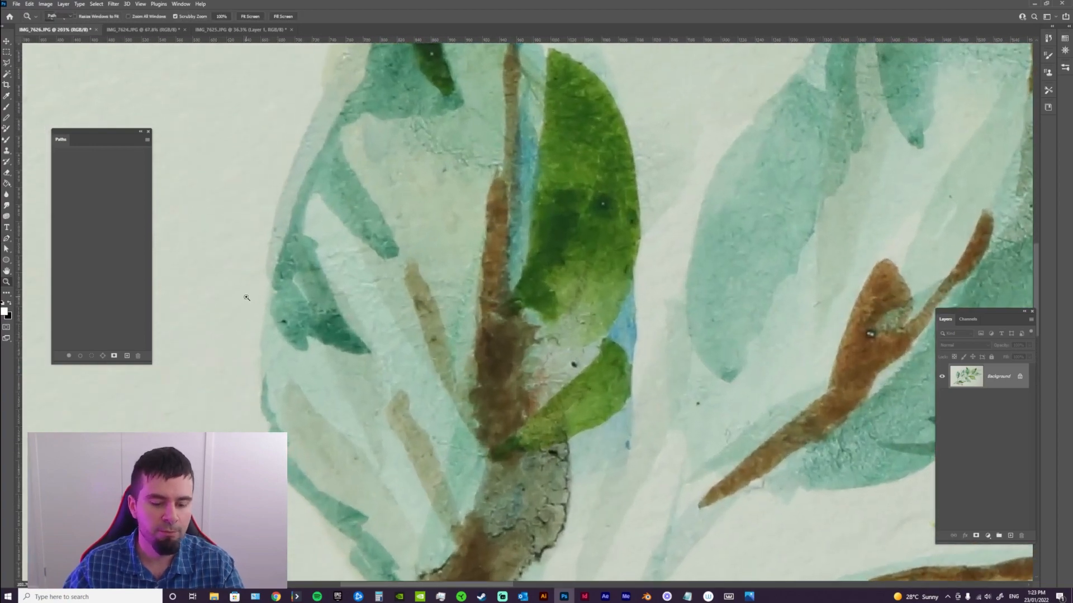
pyautogui.moveTo(270, 248); pyautogui.dragTo(274, 364)
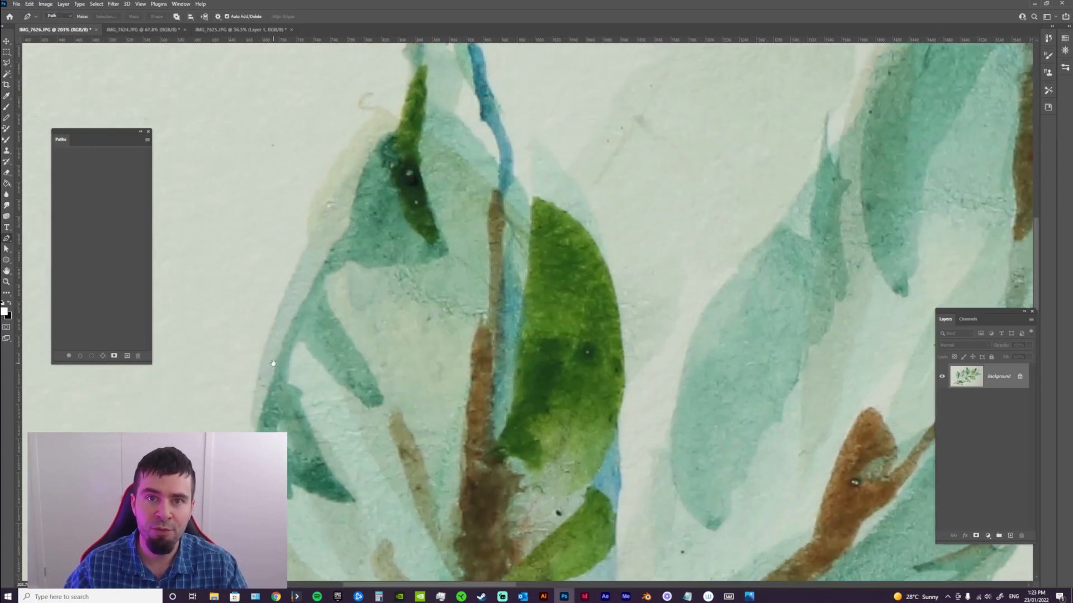
pyautogui.click(255, 385)
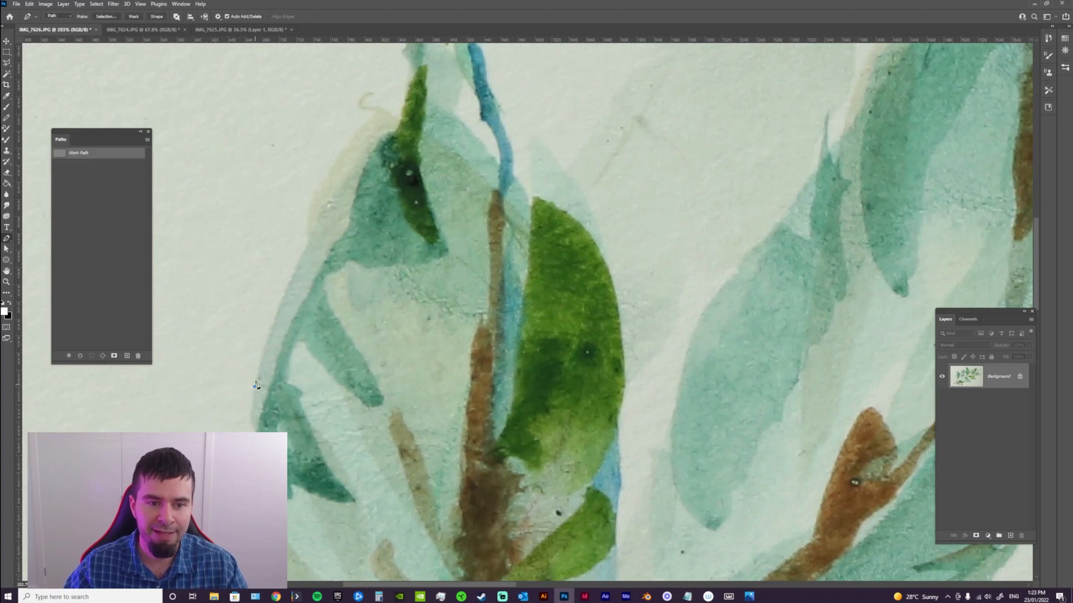
pyautogui.moveTo(292, 312); pyautogui.dragTo(292, 383)
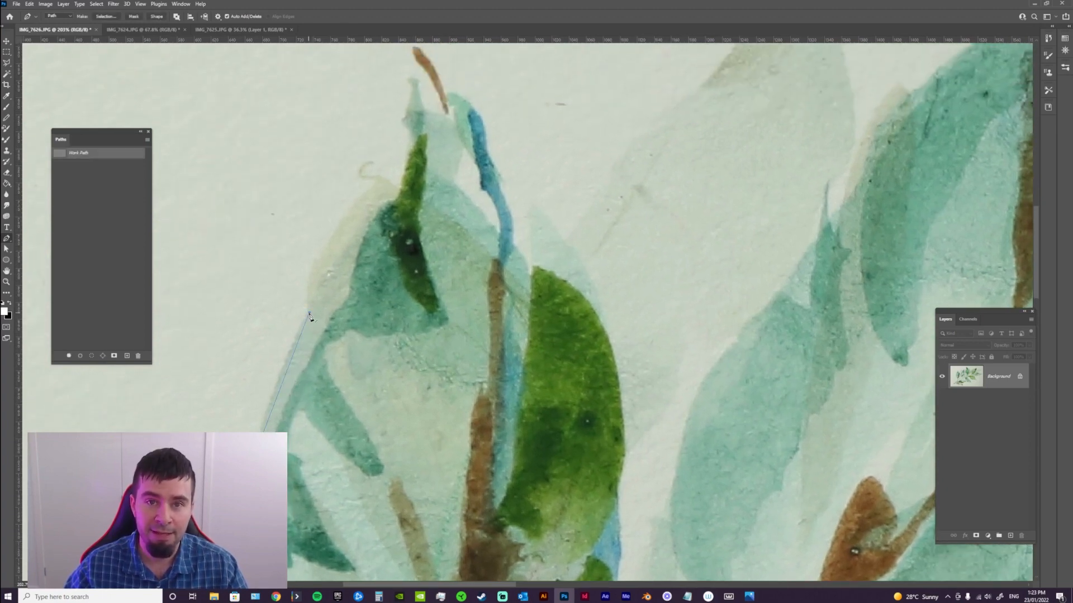
pyautogui.hotkey('ctrl', 'z')
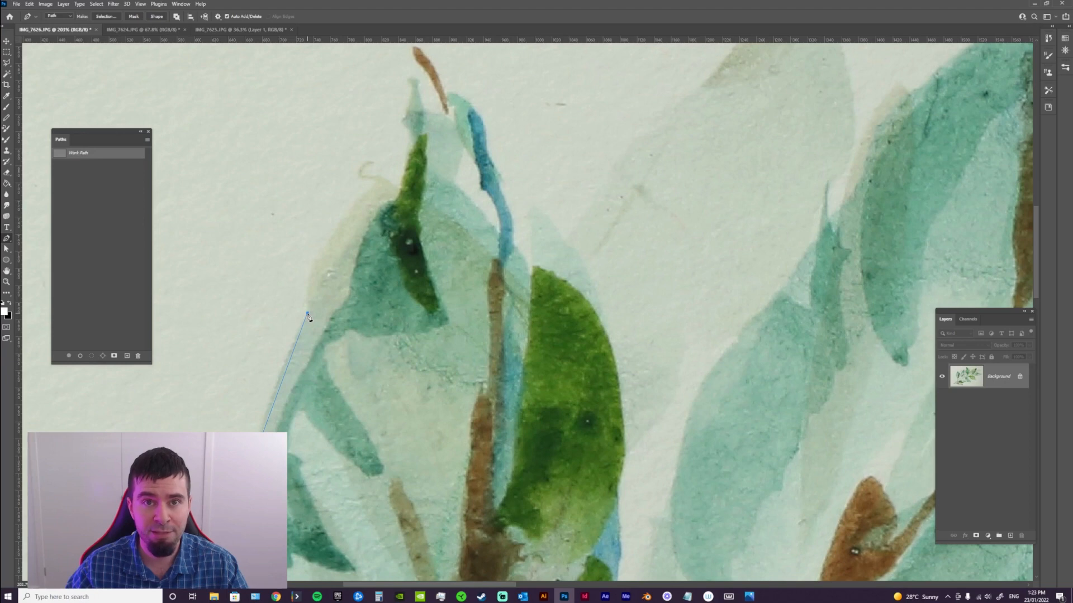
pyautogui.moveTo(308, 314); pyautogui.dragTo(353, 230)
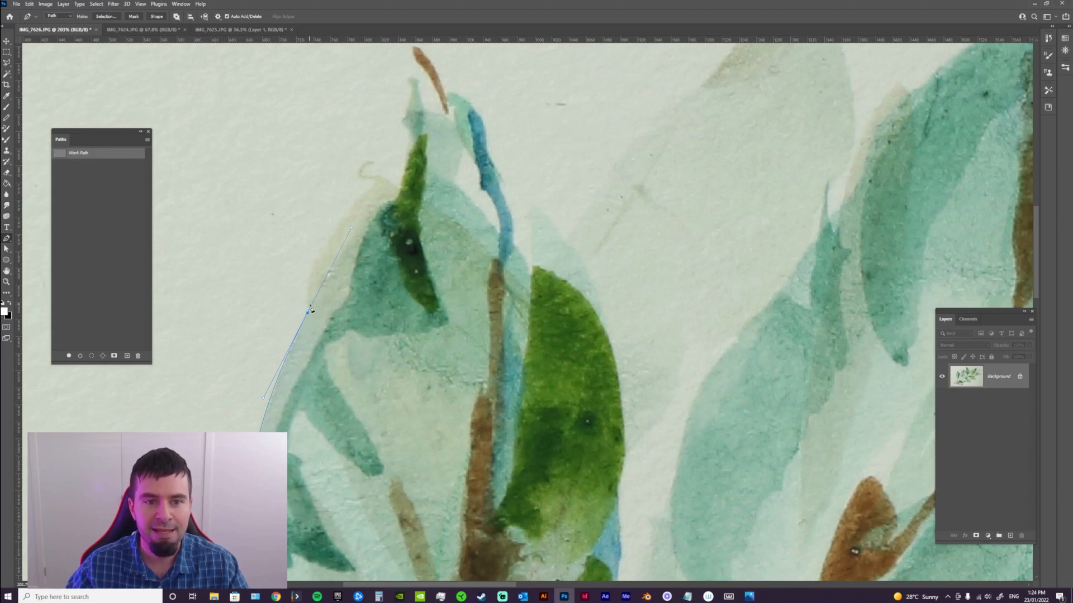
# Try placing a third anchor farther up the leftmost leaf's outer edge, with the previous anchor's handle kept, and undo the attempts
pyautogui.click(371, 185)
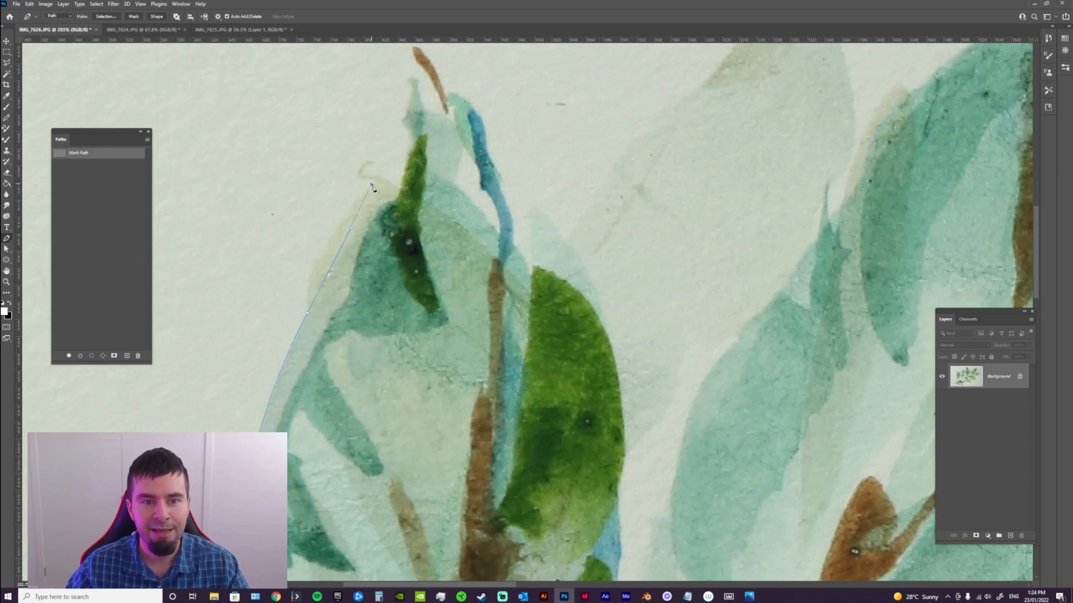
pyautogui.hotkey('ctrl', 'z')
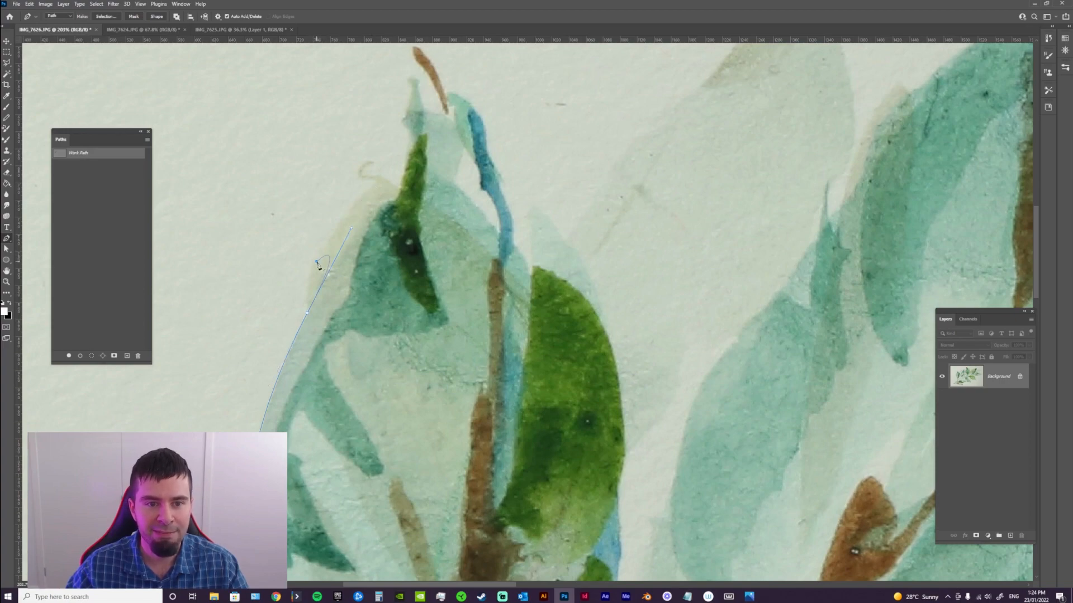
pyautogui.press('z')
pyautogui.click(318, 267)
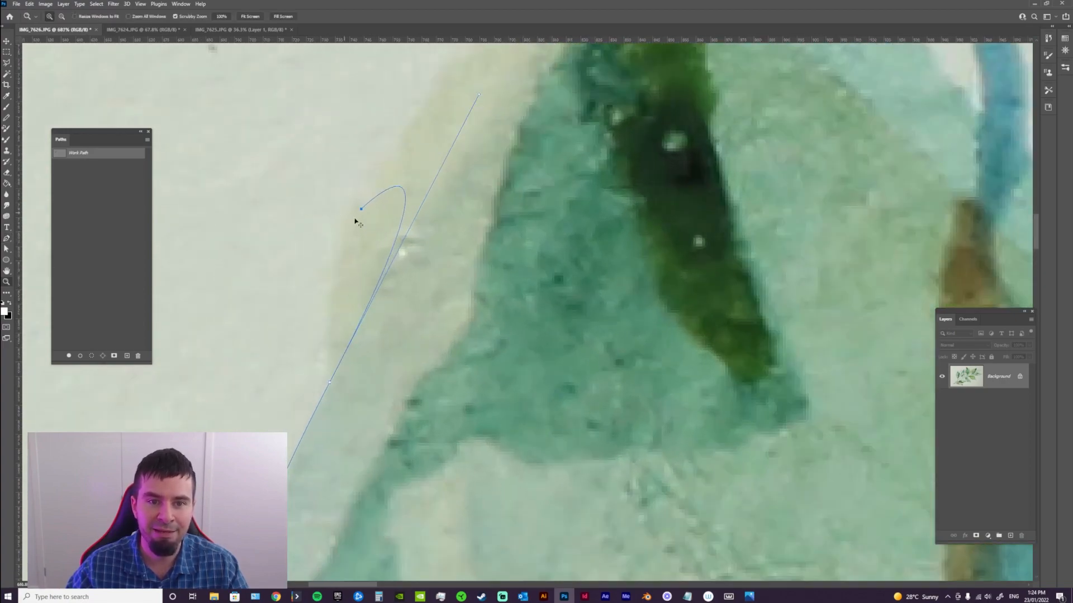
pyautogui.hotkey('ctrl', 'z')
pyautogui.moveTo(426, 266); pyautogui.dragTo(360, 296)
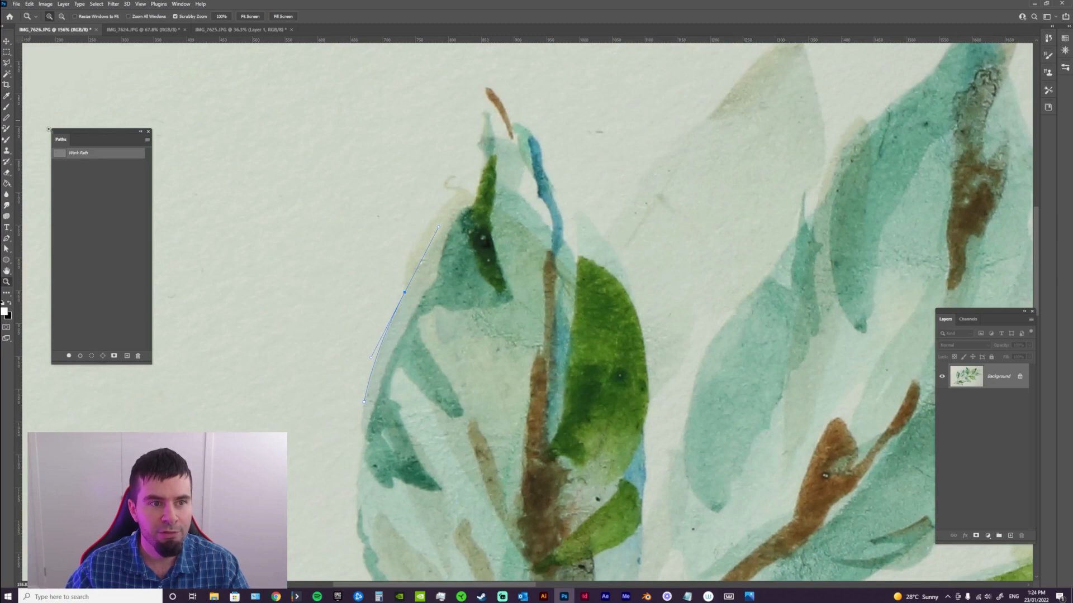
# Remove the second anchor's outgoing handle, add a curved segment along the leaf's upper-left edge, and delete the work path
pyautogui.press('p')
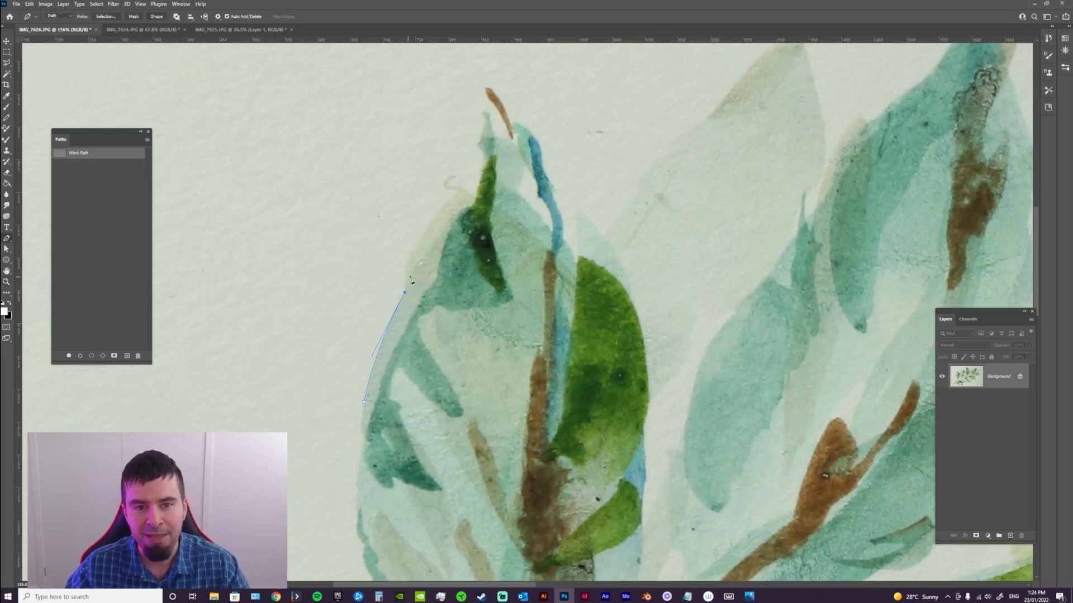
pyautogui.moveTo(455, 191); pyautogui.dragTo(513, 145)
pyautogui.hscroll(-10, 456, 177)
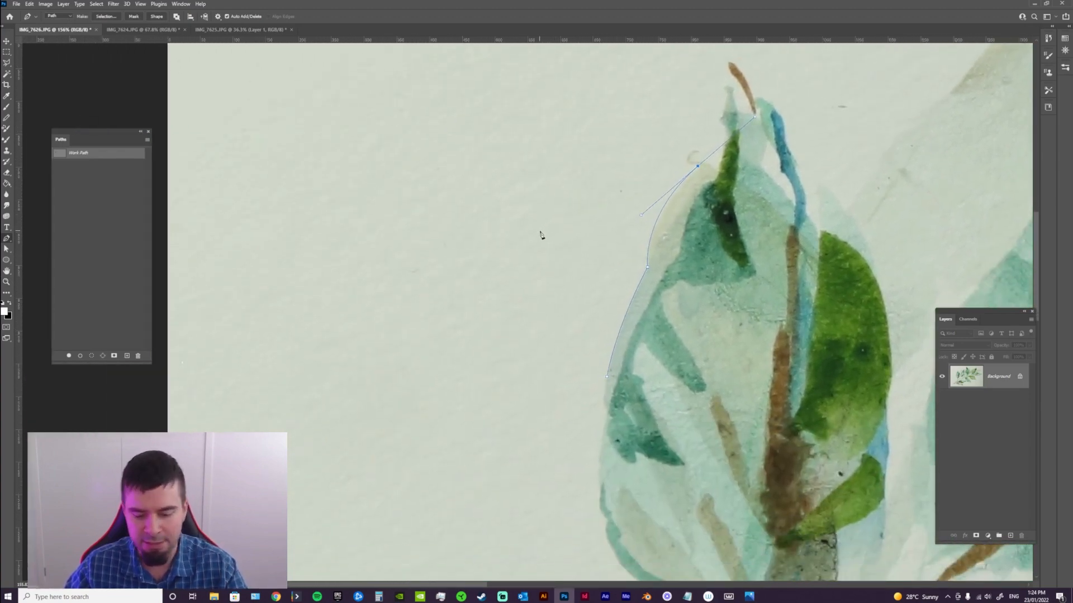
pyautogui.press('Delete')
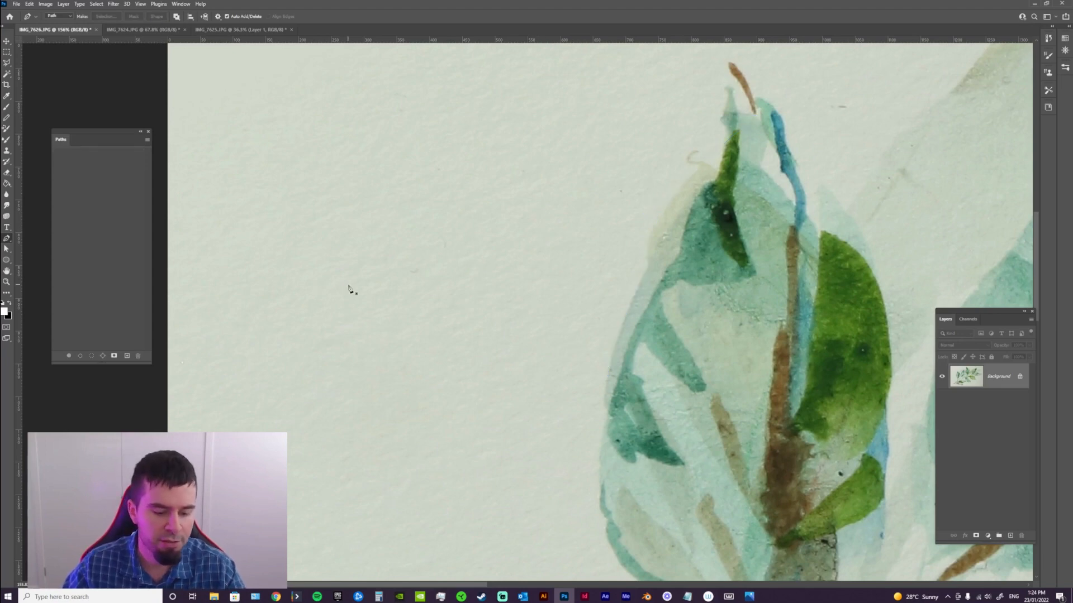
# Draw a zigzag pen path of straight segments across the blank paper left of the leaf, ending with a segment running straight down
pyautogui.click(273, 256)
pyautogui.click(287, 323)
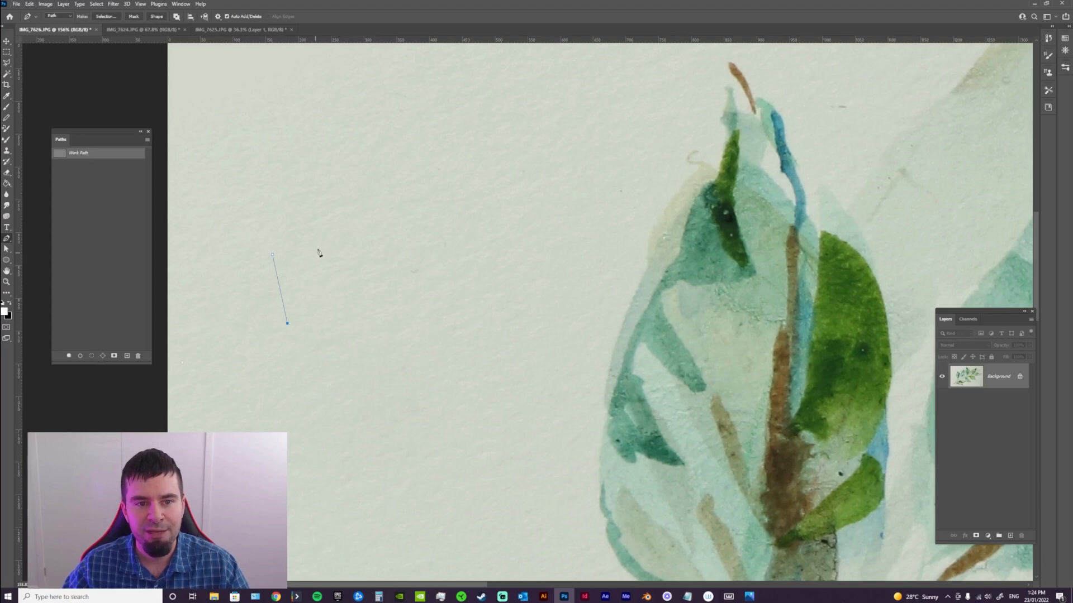
pyautogui.click(319, 235)
pyautogui.click(341, 327)
pyautogui.click(371, 228)
pyautogui.click(394, 328)
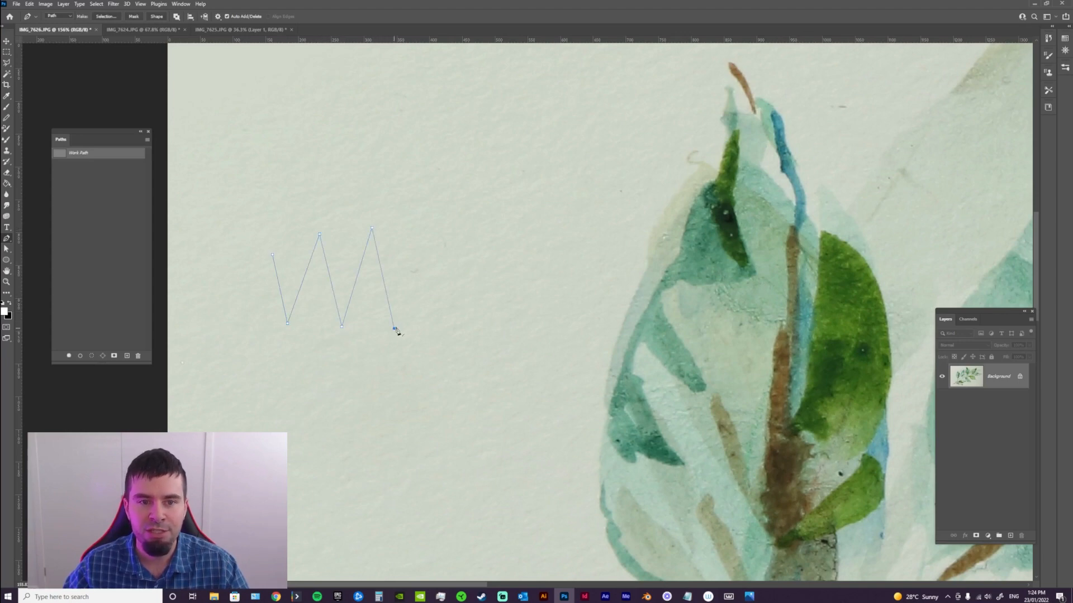
pyautogui.click(442, 223)
pyautogui.click(476, 328)
pyautogui.click(513, 206)
pyautogui.click(529, 340)
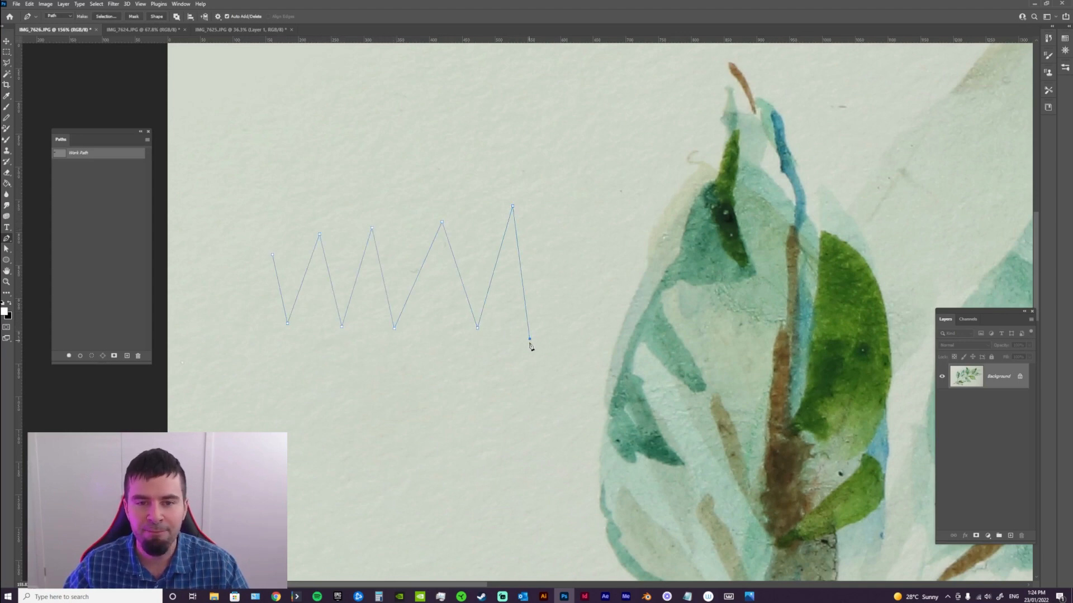
pyautogui.click(541, 461)
# Extend the path leftwards below the zigzag with four curved wave segments, then try one more anchor and undo it
pyautogui.moveTo(500, 442)
pyautogui.mouseDown()
pyautogui.moveTo(510, 357)
pyautogui.moveTo(467, 359)
pyautogui.moveTo(453, 412)
pyautogui.mouseUp()
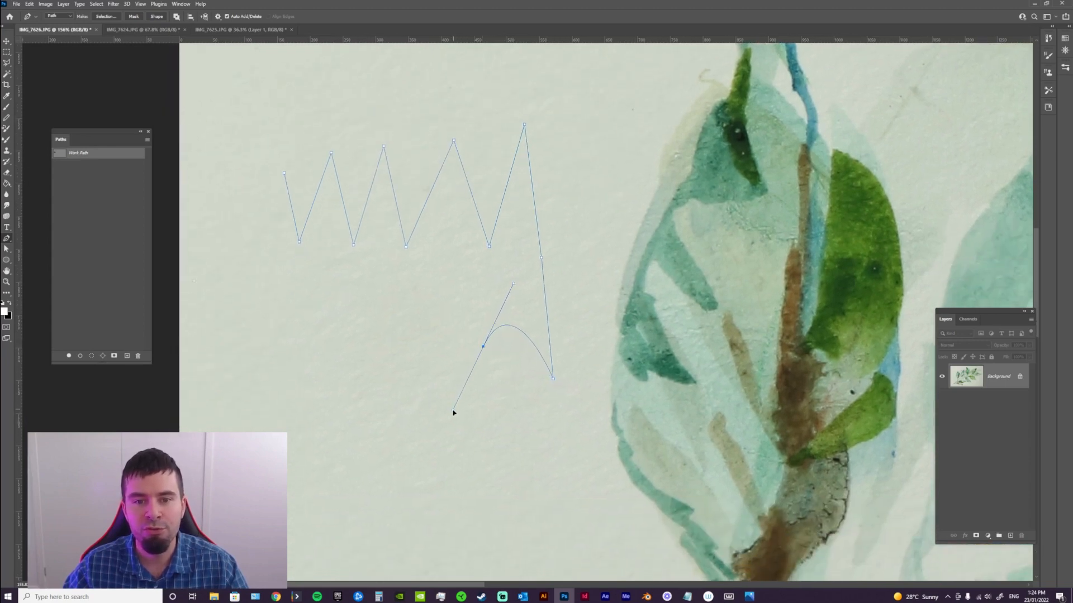
pyautogui.moveTo(412, 364); pyautogui.dragTo(392, 317)
pyautogui.moveTo(347, 374); pyautogui.dragTo(334, 426)
pyautogui.moveTo(275, 354); pyautogui.dragTo(260, 299)
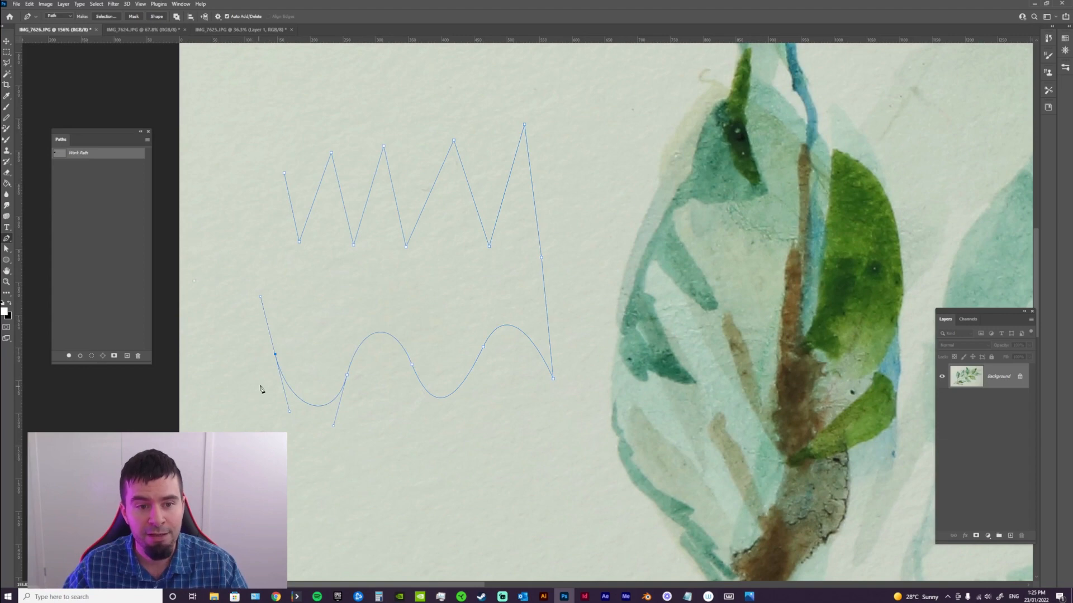
pyautogui.click(246, 419)
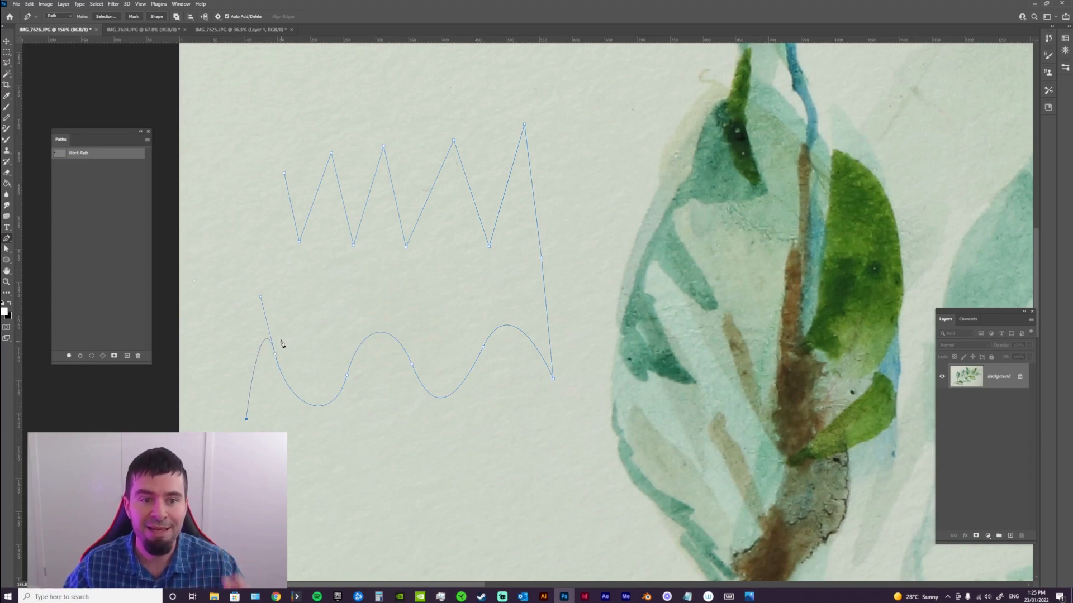
pyautogui.hotkey('ctrl', 'z')
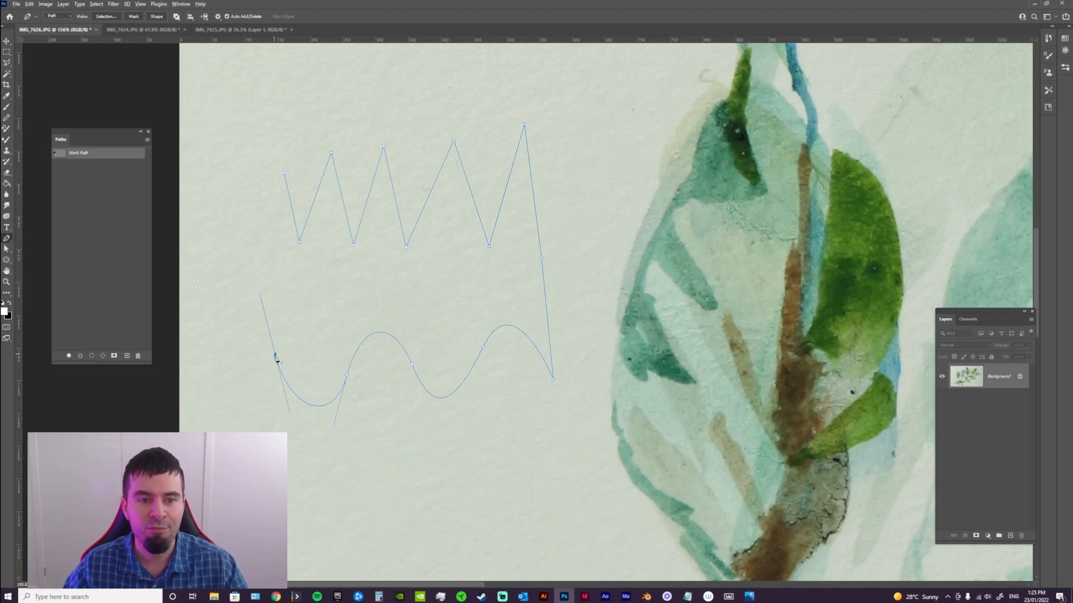
# Remove the last wave anchor's outgoing handle, add six straight zigzag segments going upwards, and delete the work path
pyautogui.keyDown('alt'); pyautogui.click(275, 354); pyautogui.keyUp('alt')
pyautogui.click(216, 360)
pyautogui.click(281, 320)
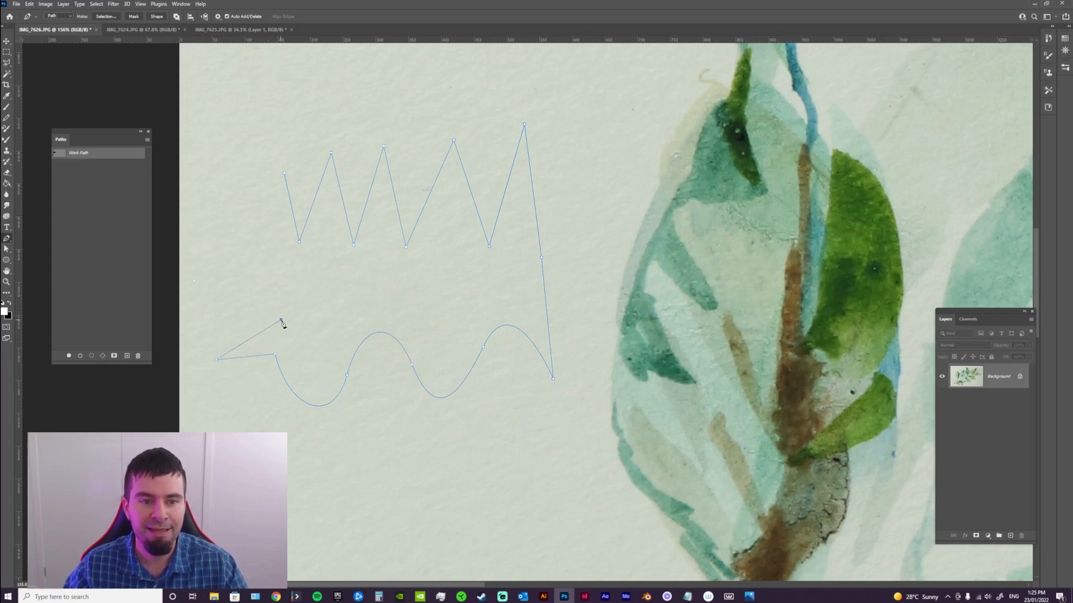
pyautogui.click(216, 296)
pyautogui.click(291, 279)
pyautogui.click(214, 250)
pyautogui.click(284, 241)
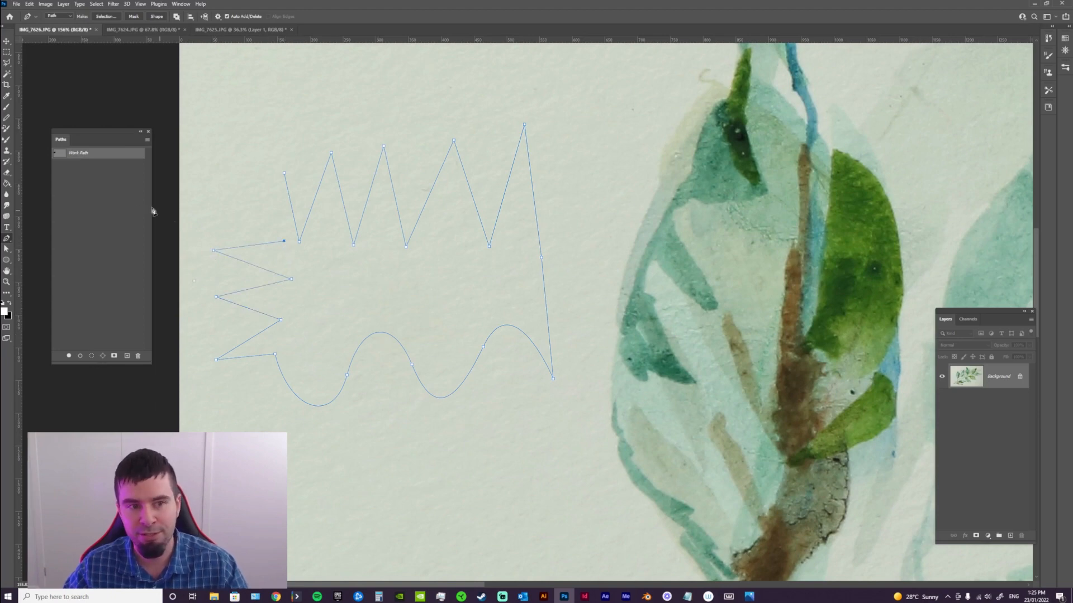
pyautogui.moveTo(103, 161); pyautogui.dragTo(138, 356)
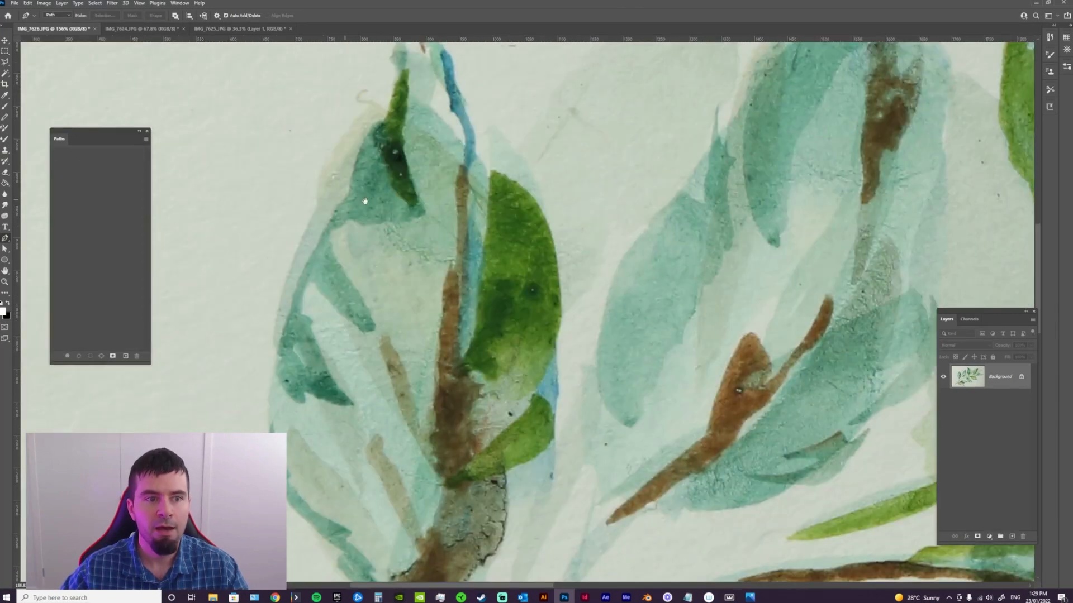
# Draw a closed pen path of straight segments with 13 anchors on the blank paper left of the leaf, and pick its work path
pyautogui.moveTo(437, 230); pyautogui.dragTo(628, 372)
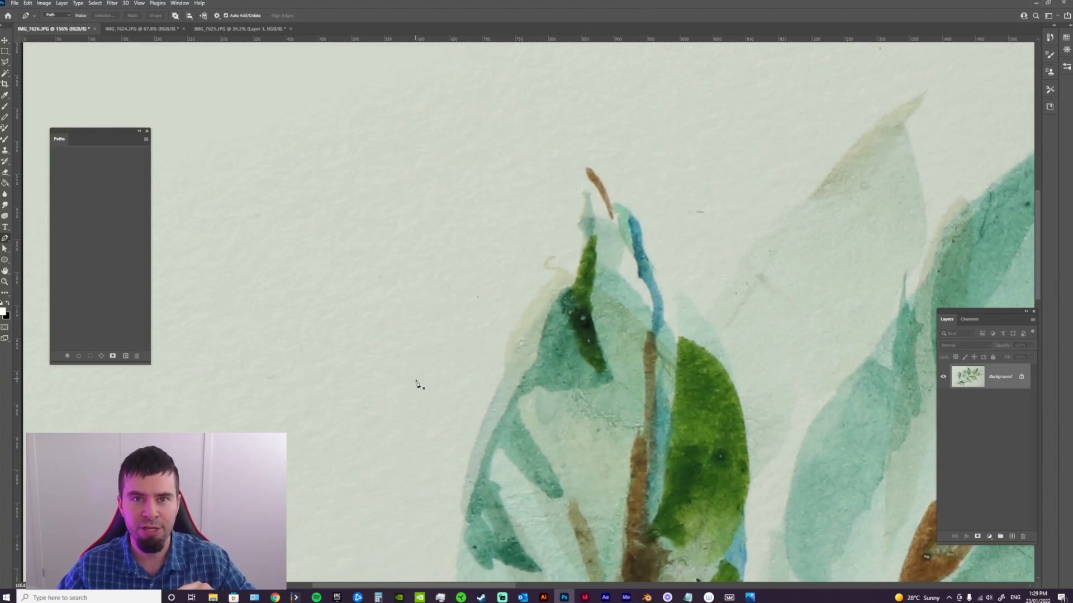
pyautogui.click(329, 382)
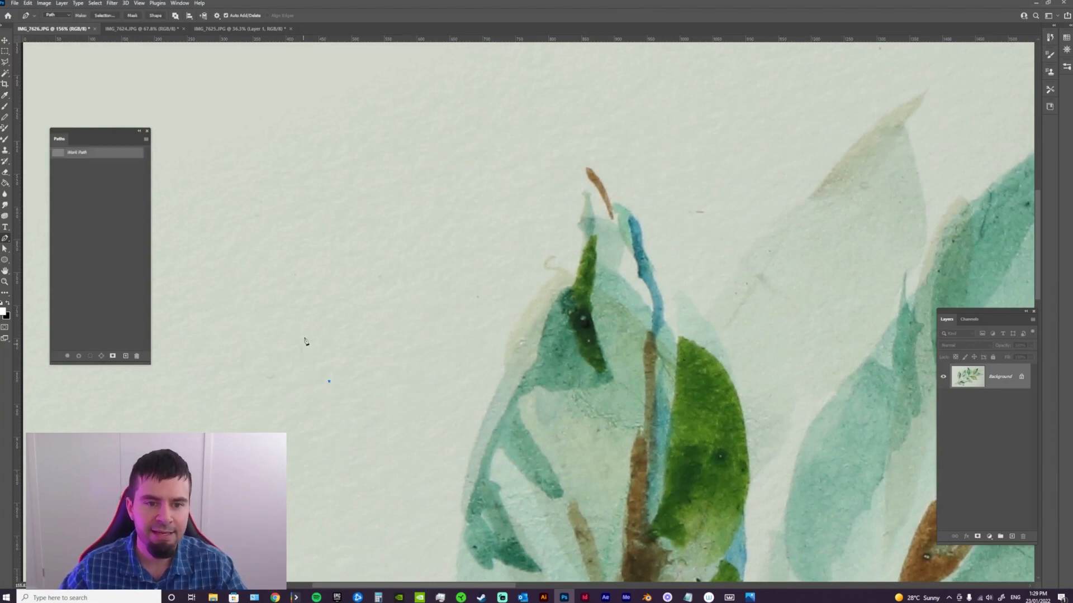
pyautogui.click(305, 323)
pyautogui.click(266, 303)
pyautogui.click(270, 230)
pyautogui.click(244, 166)
pyautogui.click(310, 117)
pyautogui.click(404, 90)
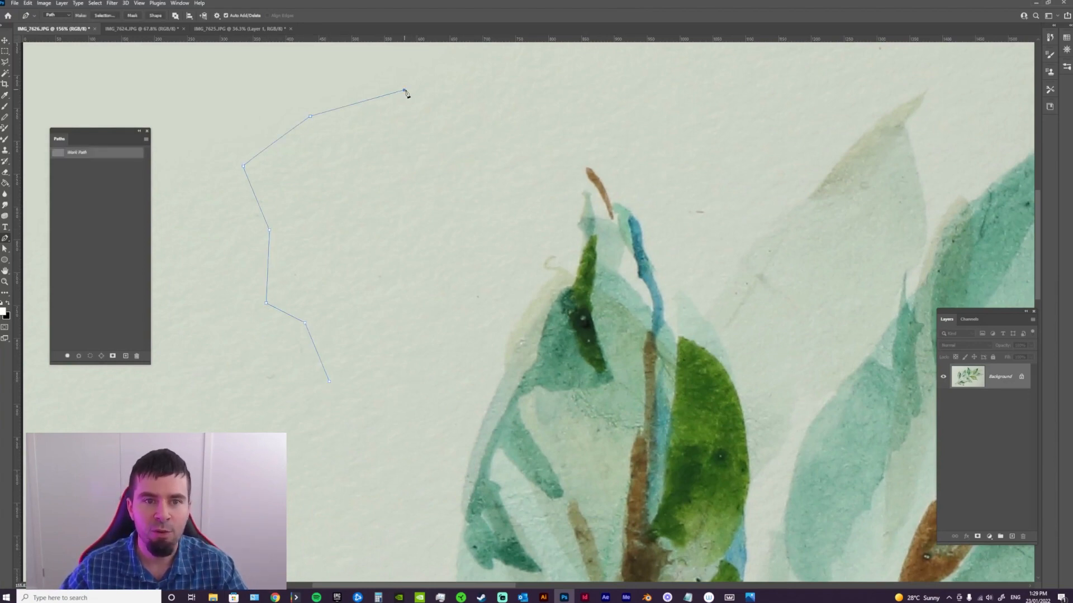
pyautogui.click(473, 130)
pyautogui.click(490, 185)
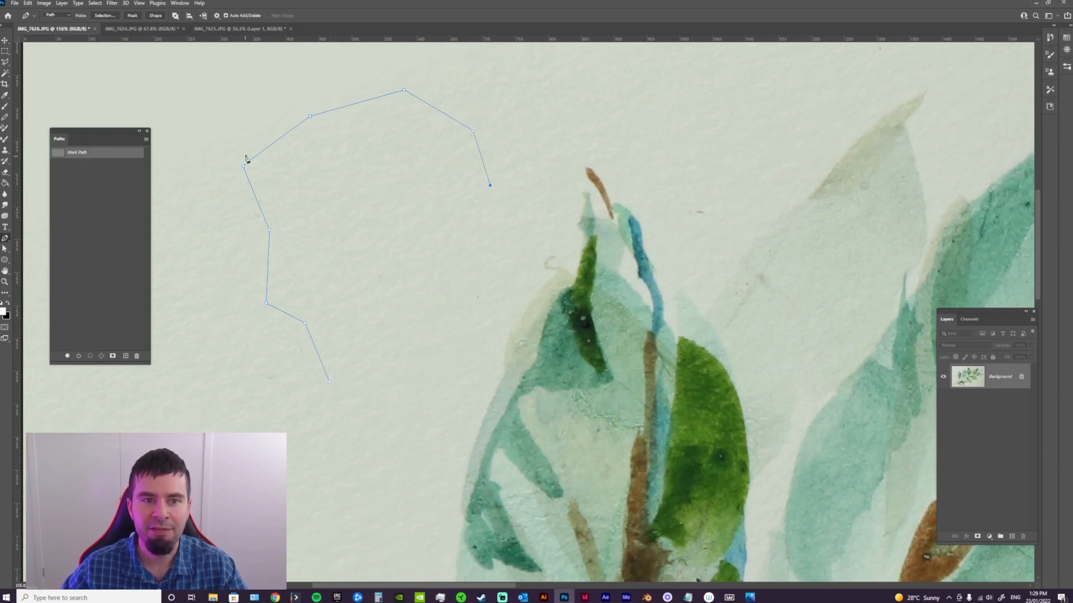
pyautogui.click(484, 266)
pyautogui.click(446, 314)
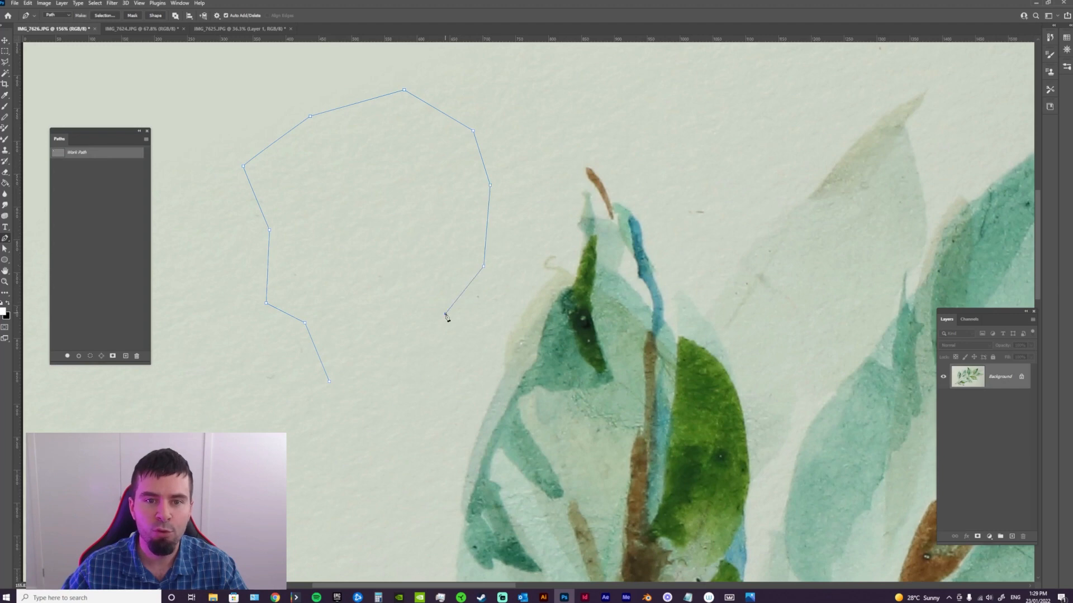
pyautogui.click(422, 368)
pyautogui.click(396, 394)
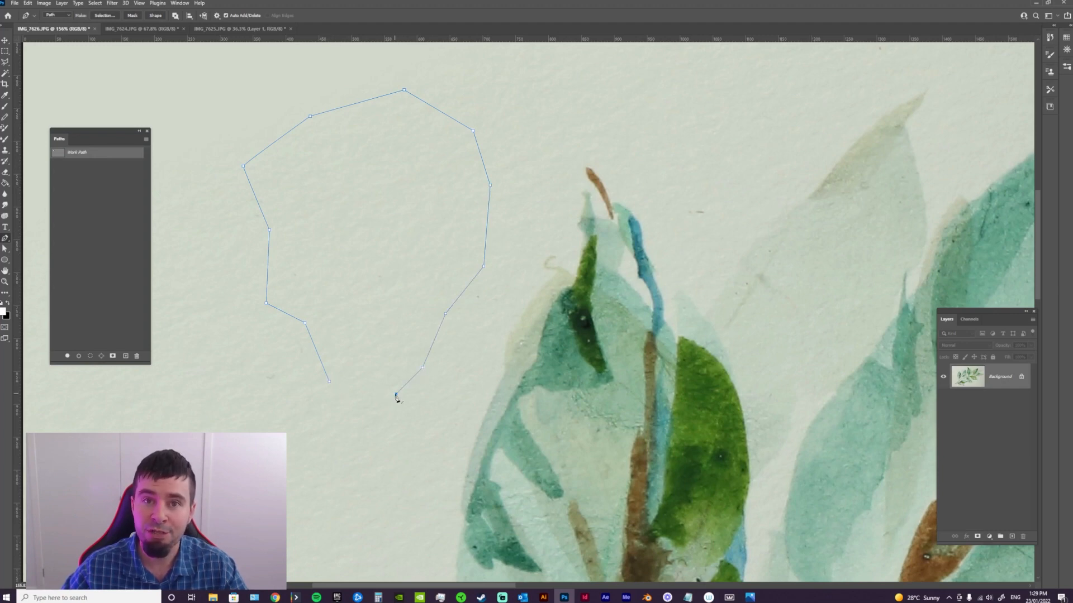
pyautogui.click(329, 383)
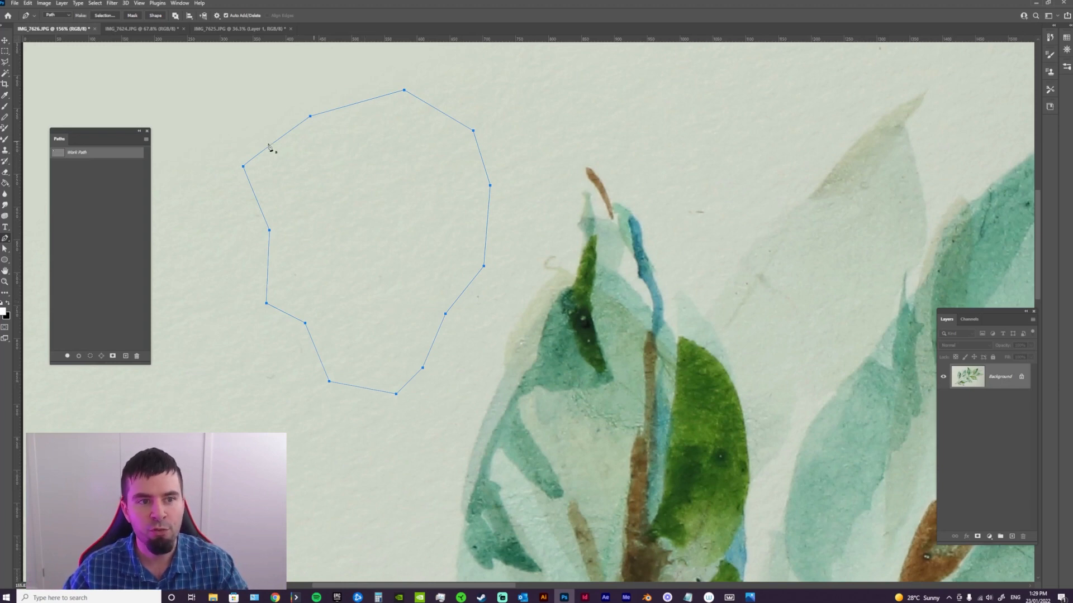
pyautogui.keyDown('ctrl'); pyautogui.click(58, 152); pyautogui.keyUp('ctrl')
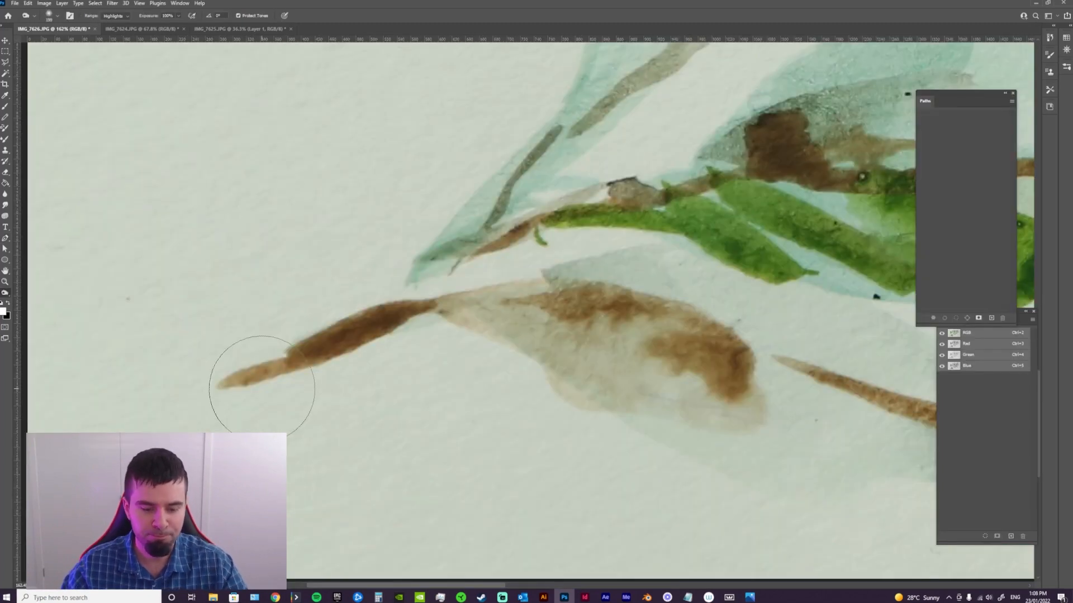
# Start a pen path at the tip of the lowest brown stem and trace along its upper edge with short curved segments
pyautogui.press('p')
pyautogui.click(217, 386)
pyautogui.moveTo(259, 364); pyautogui.dragTo(271, 363)
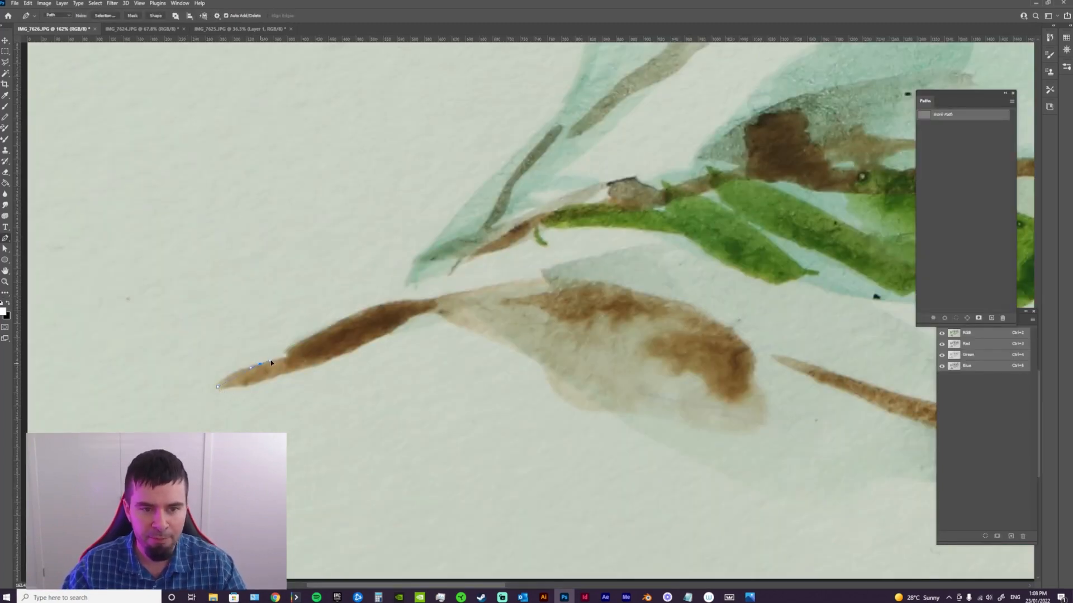
pyautogui.click(287, 360)
pyautogui.click(364, 309)
pyautogui.click(413, 301)
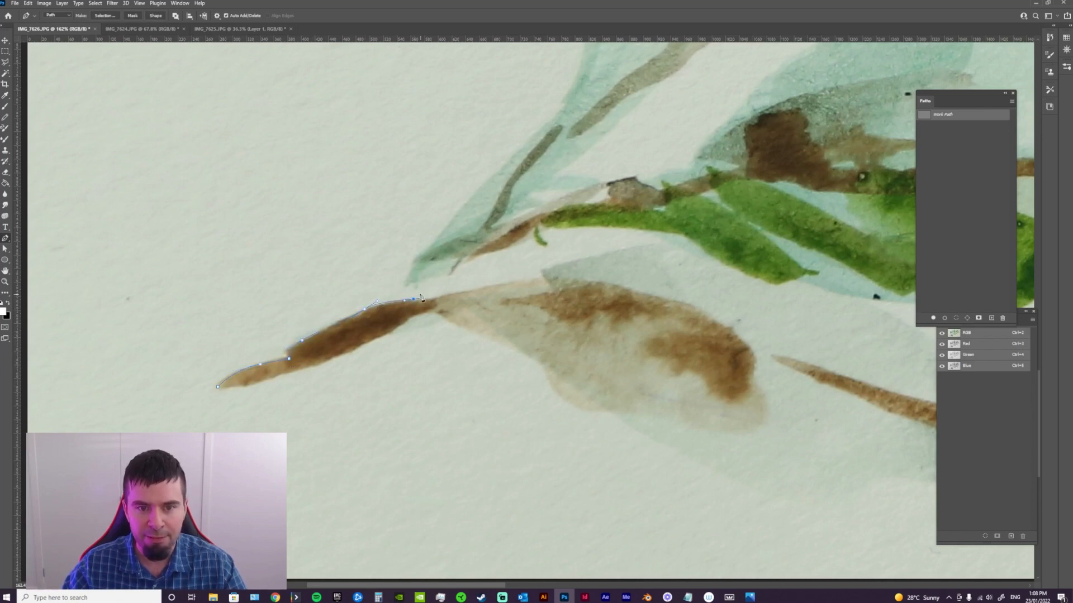
# Continue the path up the outer edge of the pale teal main stem to the base of the leftmost leaf
pyautogui.moveTo(450, 225); pyautogui.dragTo(346, 385)
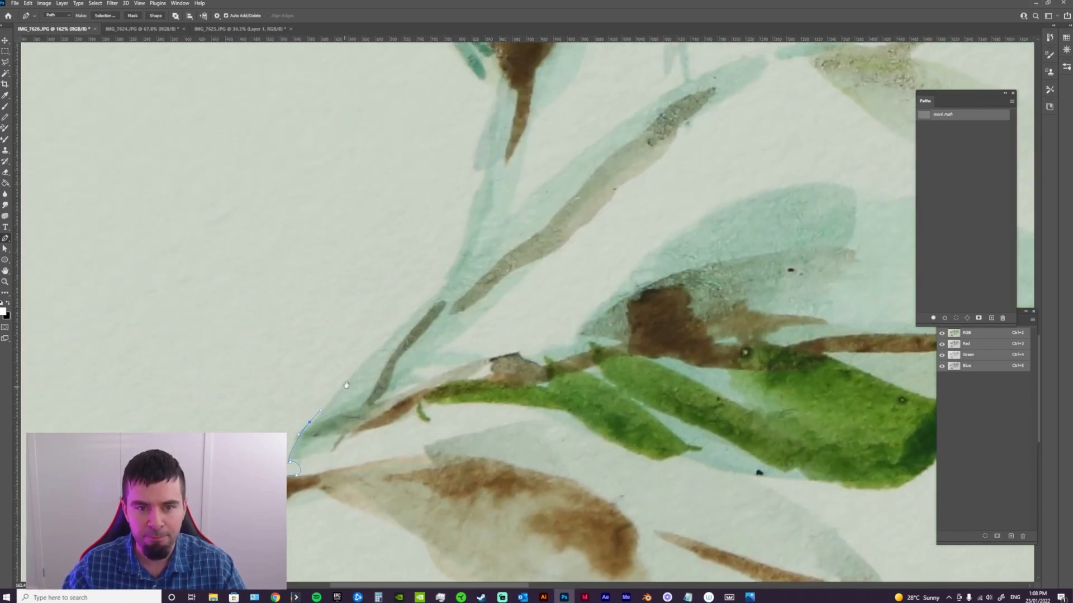
pyautogui.moveTo(443, 284); pyautogui.dragTo(450, 270)
pyautogui.moveTo(456, 250); pyautogui.dragTo(418, 362)
pyautogui.moveTo(438, 277); pyautogui.dragTo(436, 264)
pyautogui.moveTo(458, 201); pyautogui.dragTo(433, 366)
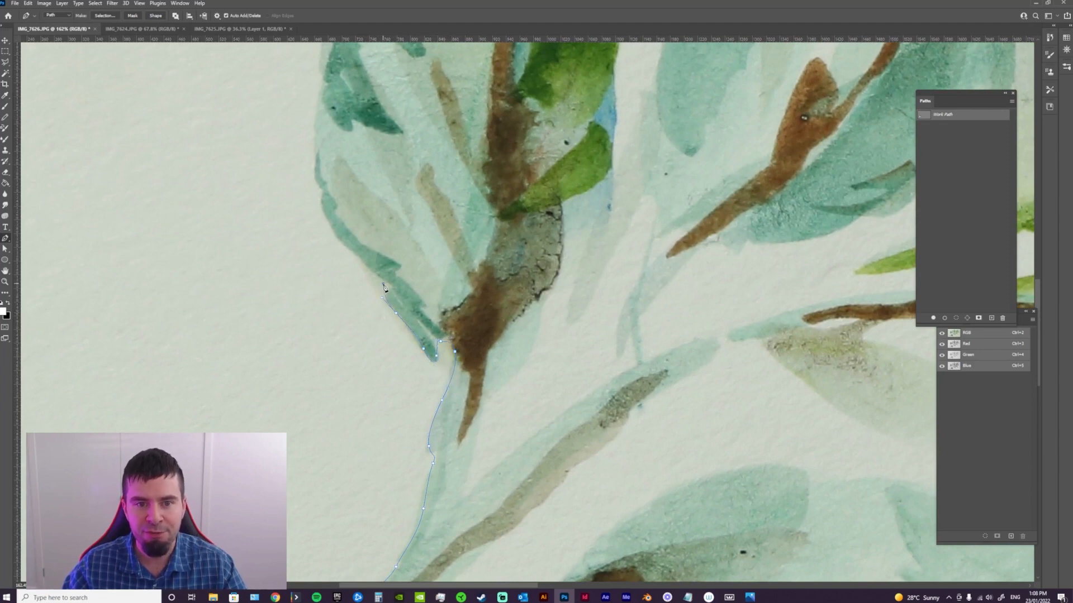
# Continue the path up the leftmost leaf's outer edge and around the outline of the remaining leaves of the branch
pyautogui.moveTo(384, 287); pyautogui.dragTo(423, 398)
pyautogui.moveTo(391, 364); pyautogui.dragTo(377, 354)
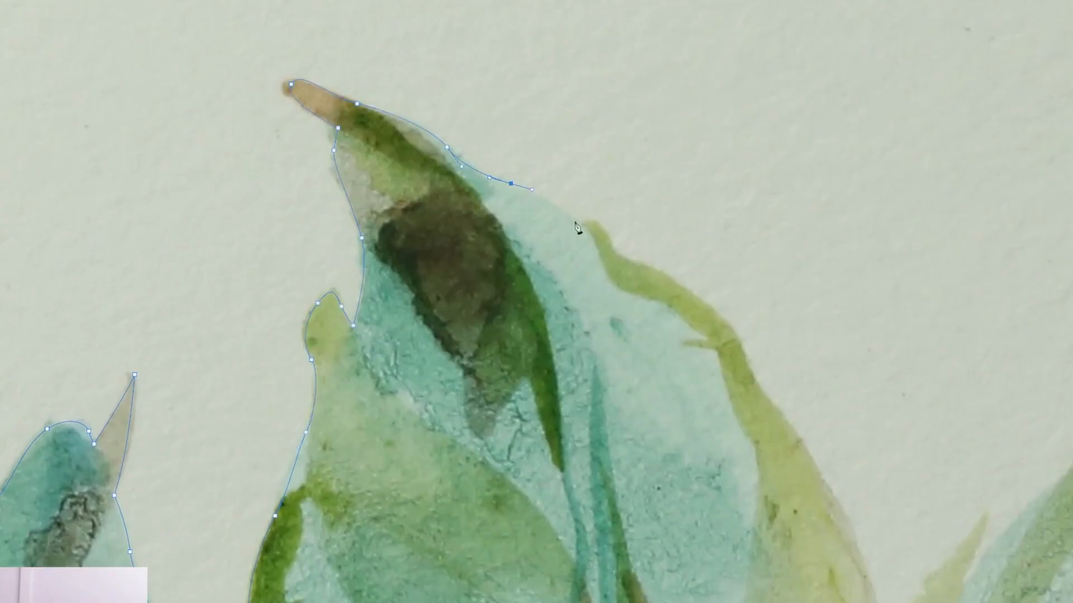
pyautogui.click(458, 334)
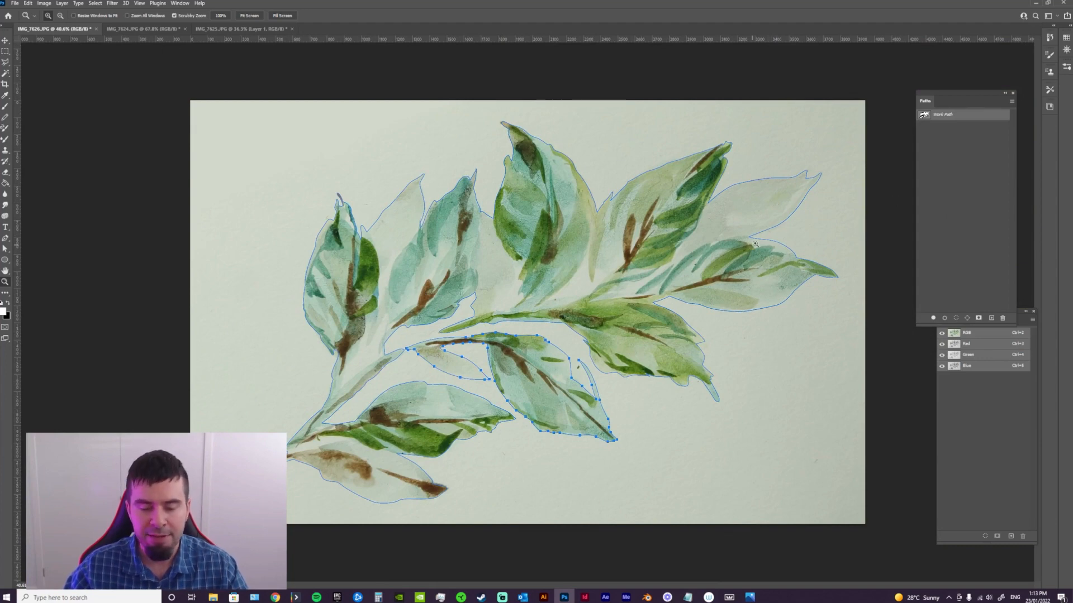
# Load the finished work path around the branch as a selection
pyautogui.moveTo(944, 98); pyautogui.dragTo(918, 80)
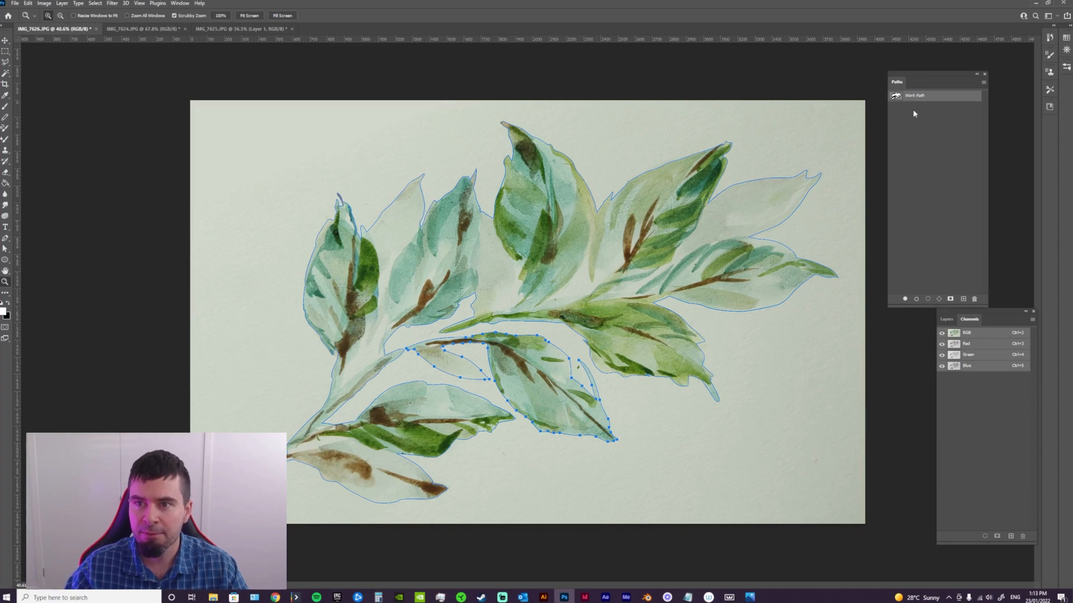
pyautogui.keyDown('ctrl'); pyautogui.click(896, 97); pyautogui.keyUp('ctrl')
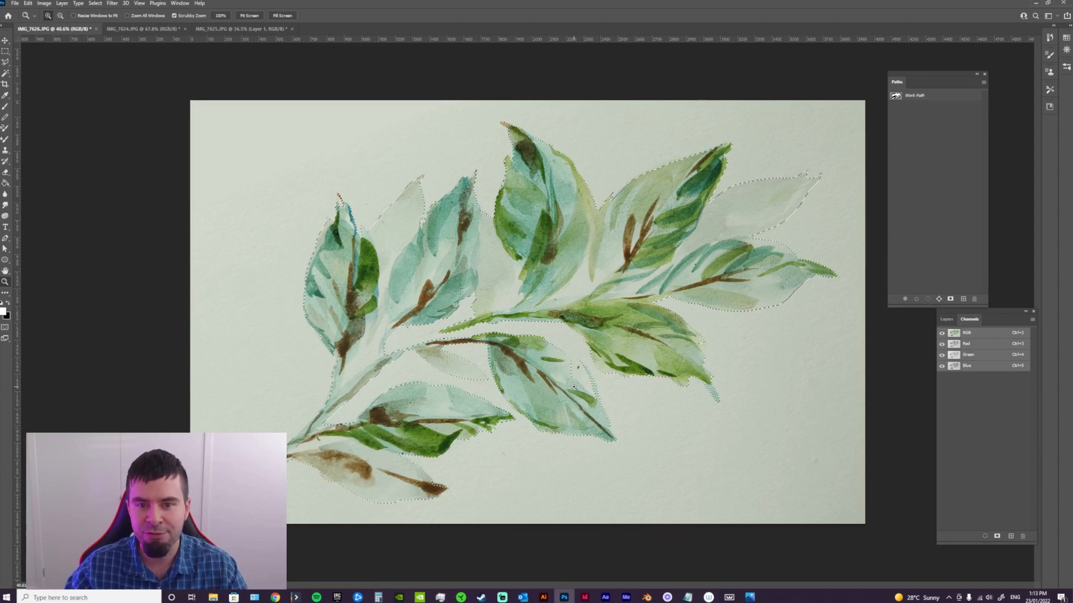
pyautogui.moveTo(574, 387); pyautogui.dragTo(587, 387)
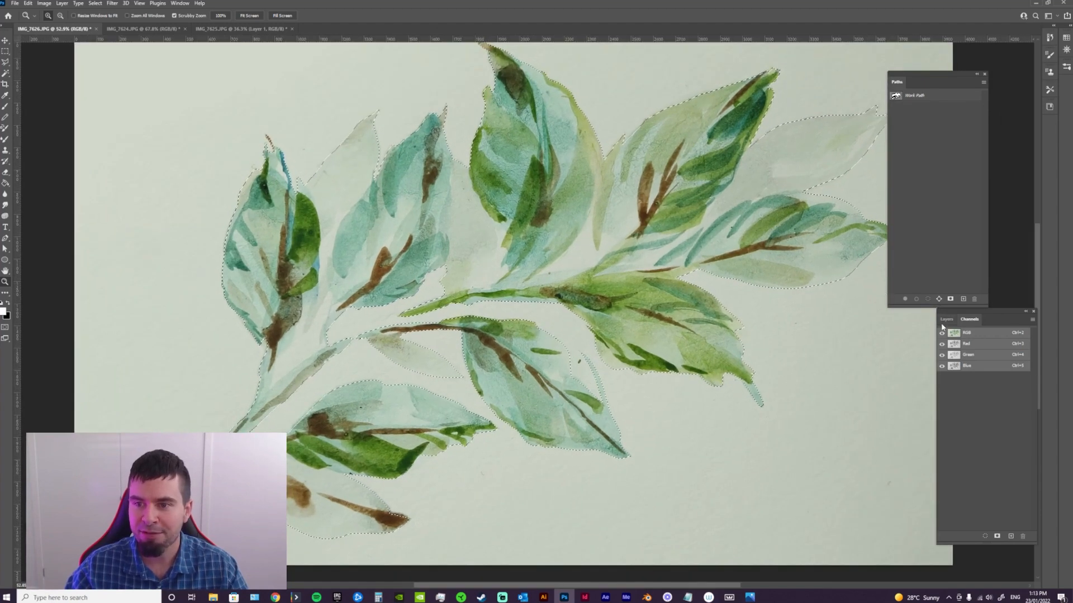
# Copy the selected branch to a new layer and hide the Background layer
pyautogui.click(942, 322)
pyautogui.hotkey('ctrl', 'j')
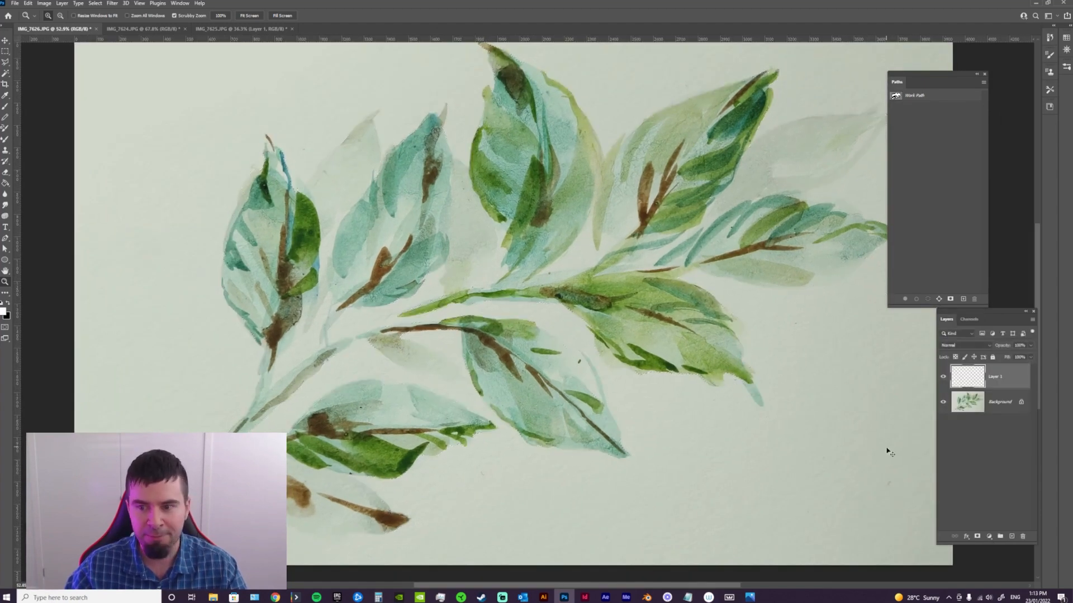
pyautogui.click(944, 405)
pyautogui.hotkey('ctrl', '-')
pyautogui.hotkey('ctrl', '-')
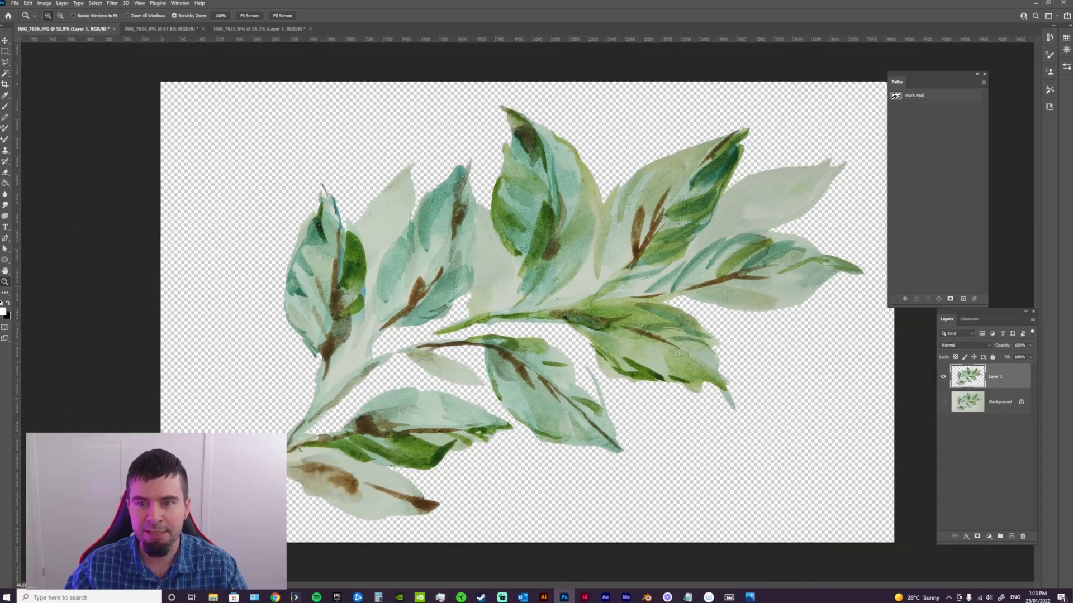
# Add a new empty layer to the cut-out branch document
pyautogui.keyDown('ctrl'); pyautogui.click(1012, 536); pyautogui.keyUp('ctrl')
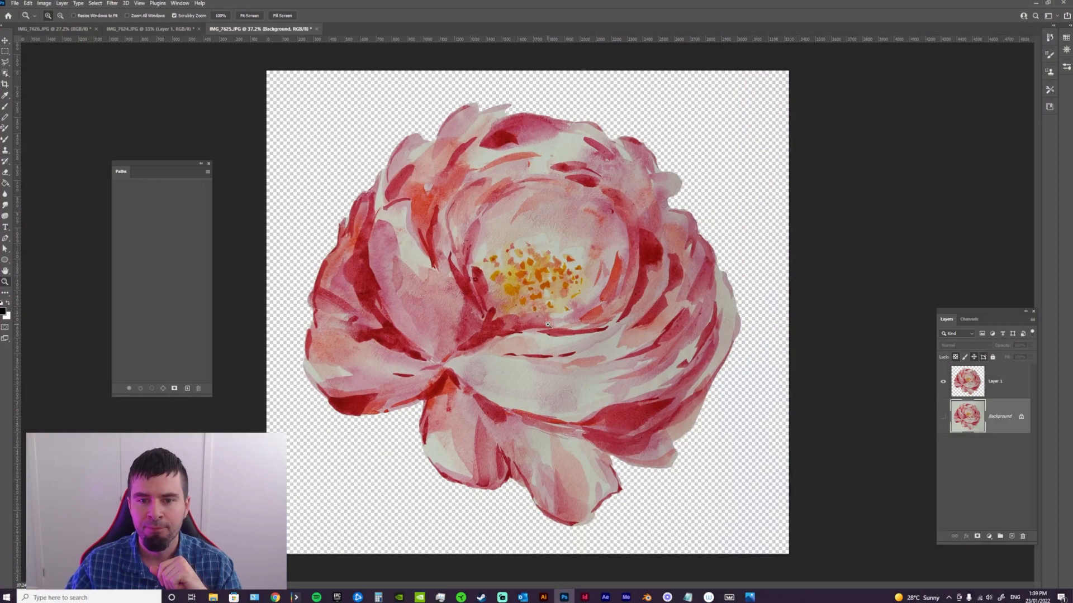
pyautogui.click(547, 325)
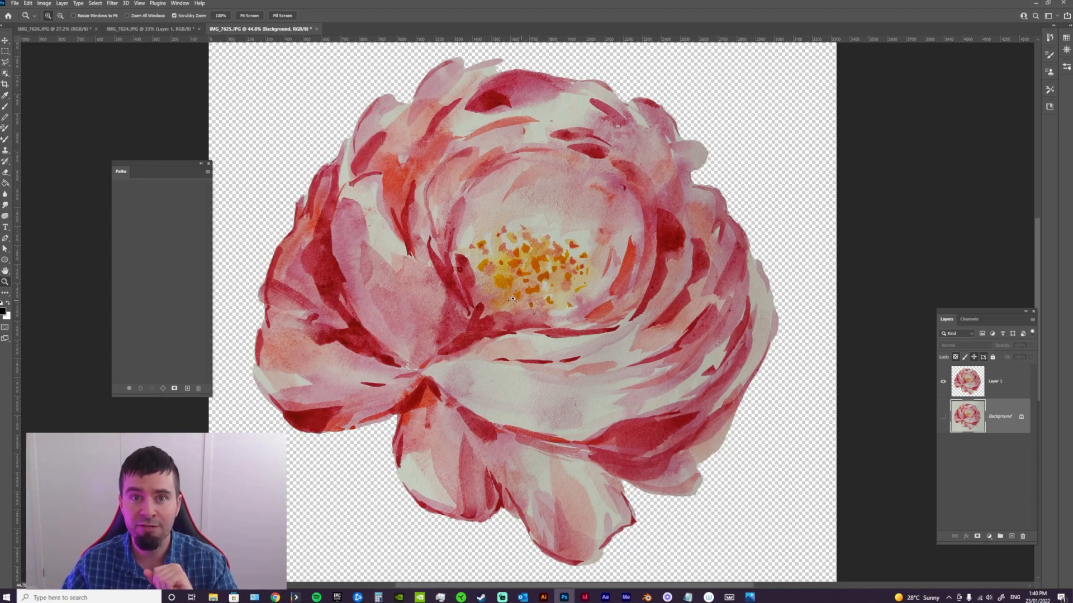
# Export the cut-out flower IMG_7625 as a PNG with transparency at 100% scale
pyautogui.click(14, 3)
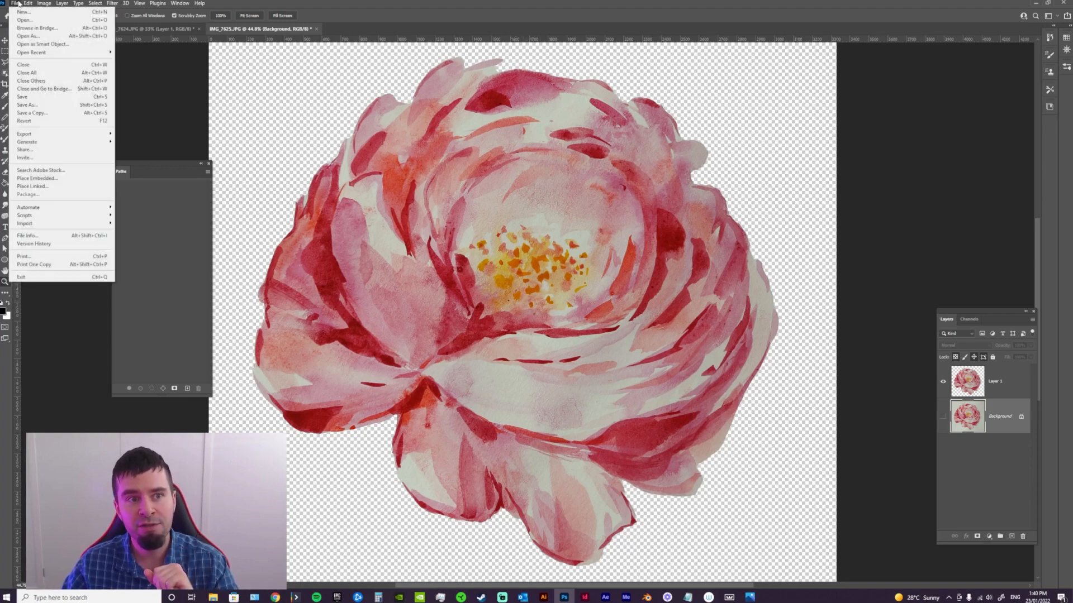
pyautogui.moveTo(35, 136)
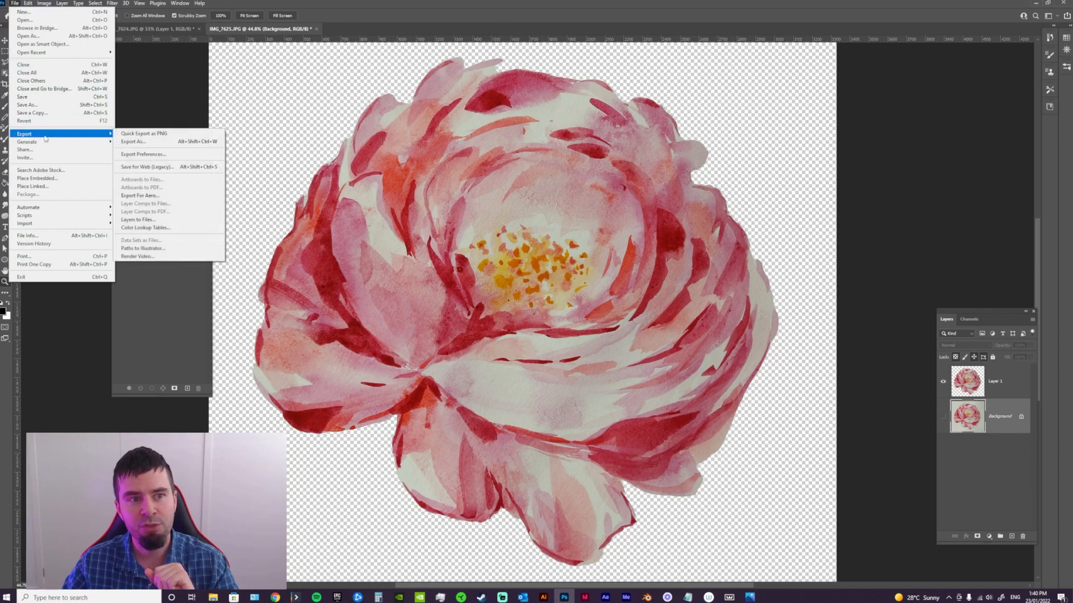
pyautogui.click(147, 144)
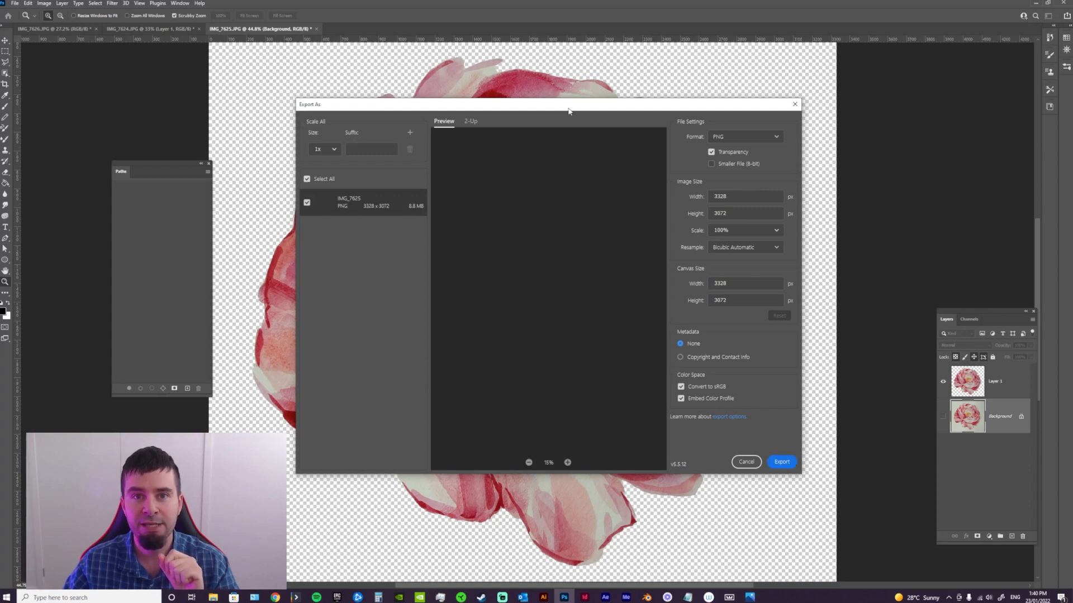
pyautogui.click(734, 140)
pyautogui.click(719, 158)
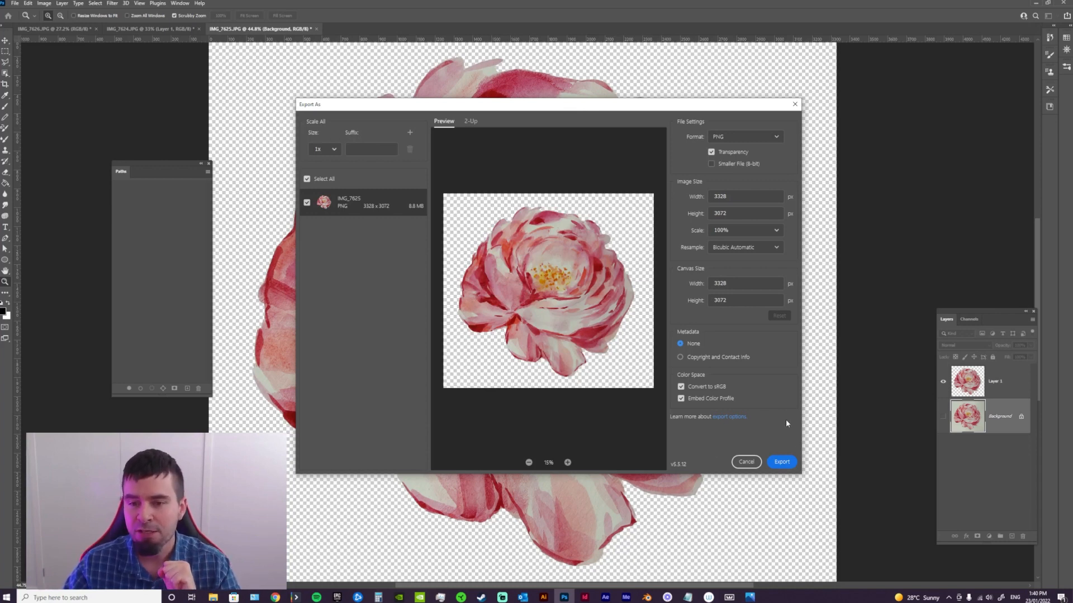
pyautogui.click(738, 194)
pyautogui.press('Tab')
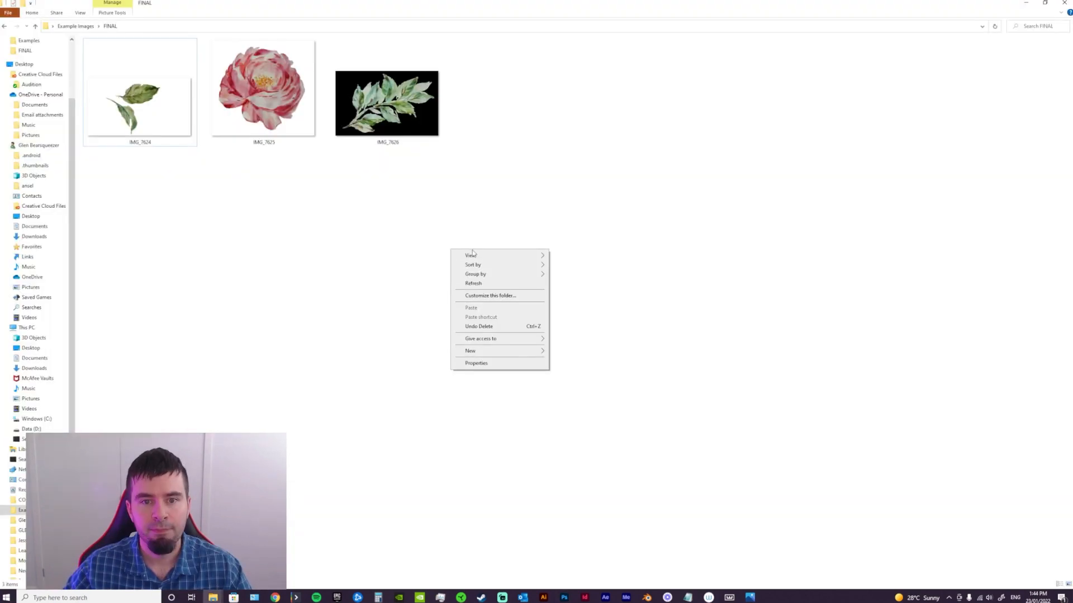
# Look through the exported PNGs in the FINAL folder in the Photos viewer, starting with IMG_7624, and close the viewer
pyautogui.click(479, 215)
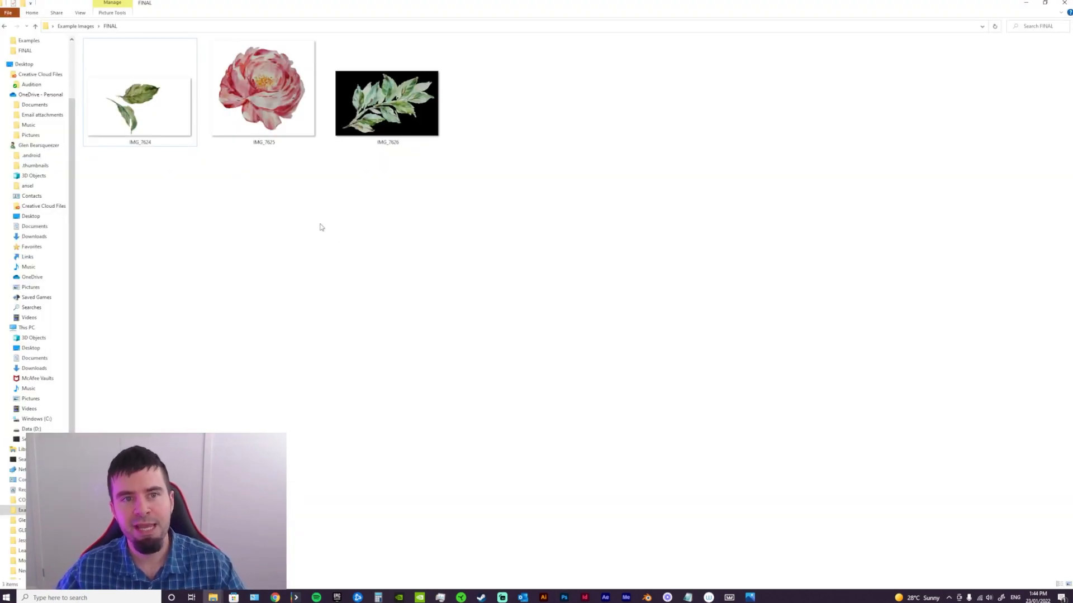
pyautogui.doubleClick(173, 132)
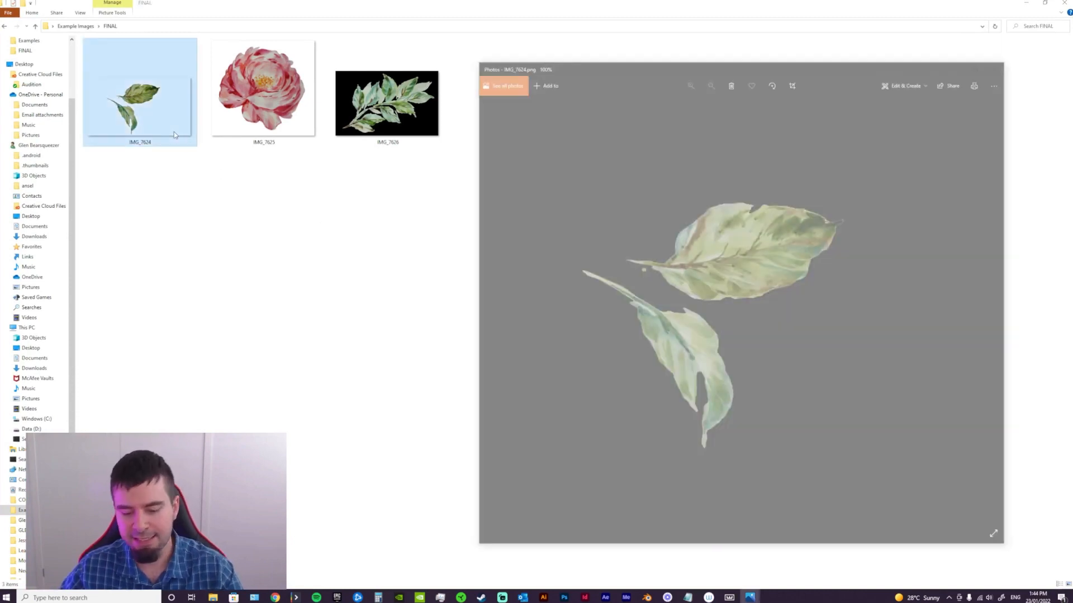
pyautogui.press('Right')
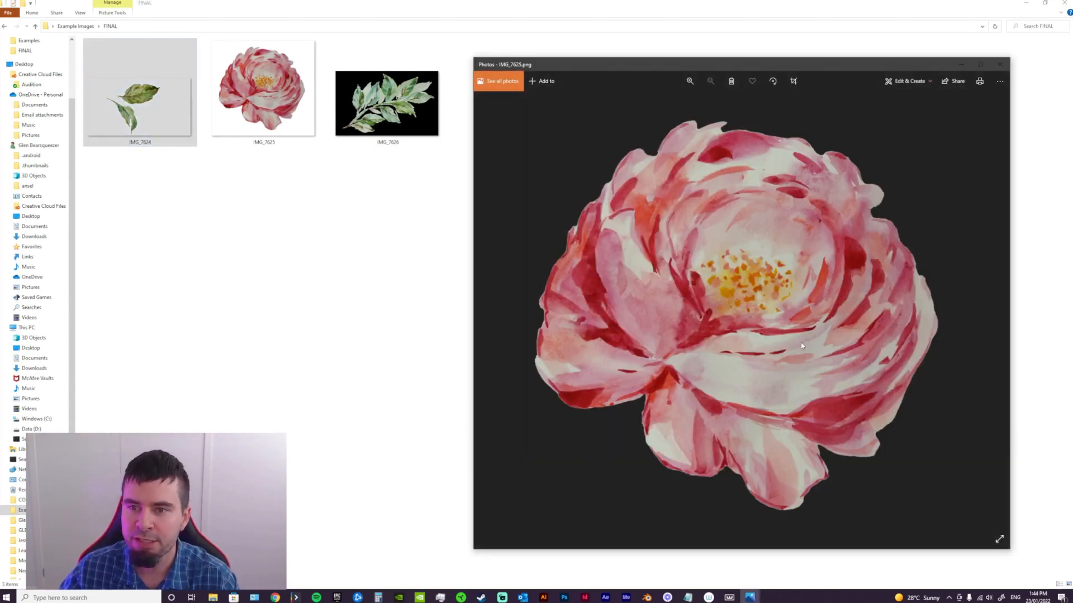
pyautogui.press('Right')
pyautogui.press('Left')
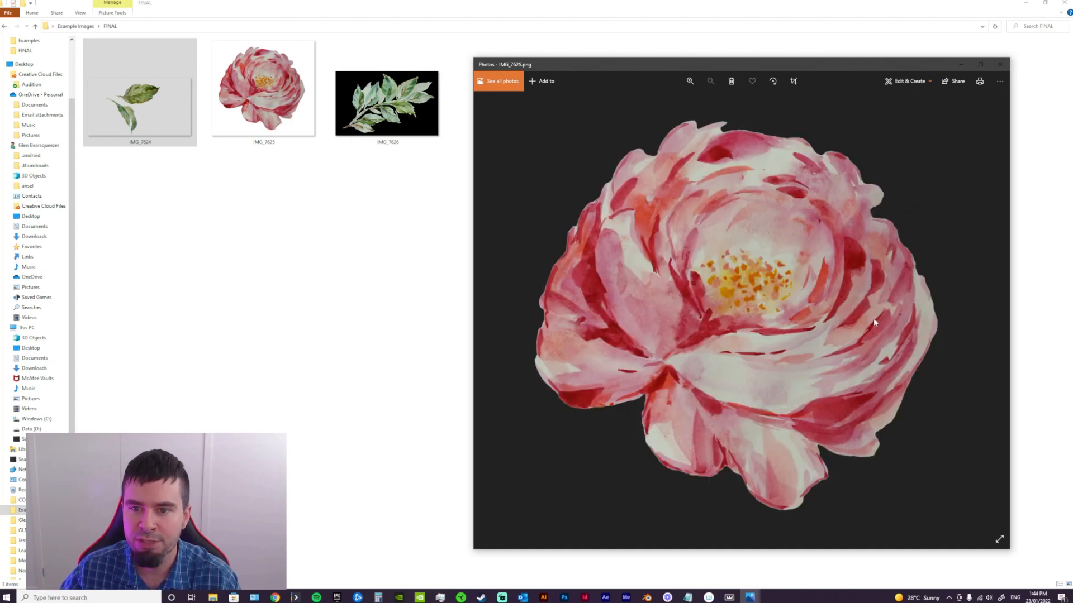
pyautogui.press('Left')
pyautogui.click(1000, 64)
# Open the exported PNGs IMG_7624, IMG_7625 and IMG_7626 together in Photoshop and bring the flower image IMG_7625 forward
pyautogui.moveTo(495, 186); pyautogui.dragTo(190, 102)
pyautogui.moveTo(279, 144); pyautogui.dragTo(72, 394)
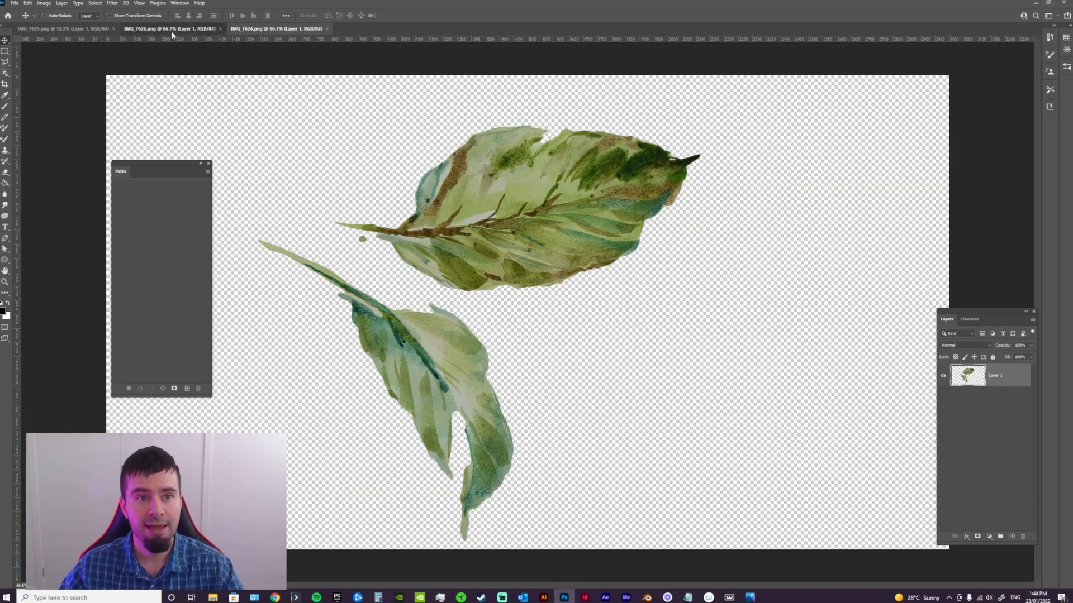
pyautogui.click(171, 32)
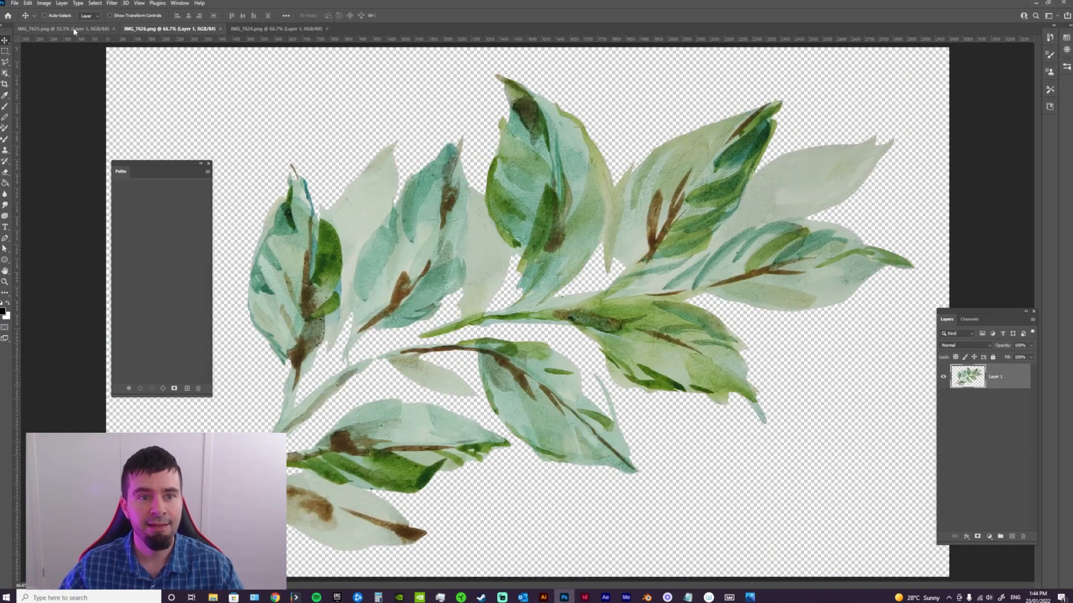
pyautogui.click(73, 31)
# Brighten the flower with a Levels adjustment, lowering the RGB white input level to 217
pyautogui.press('z')
pyautogui.moveTo(588, 311)
pyautogui.mouseDown()
pyautogui.moveTo(574, 311)
pyautogui.moveTo(593, 313)
pyautogui.moveTo(581, 317)
pyautogui.mouseUp()
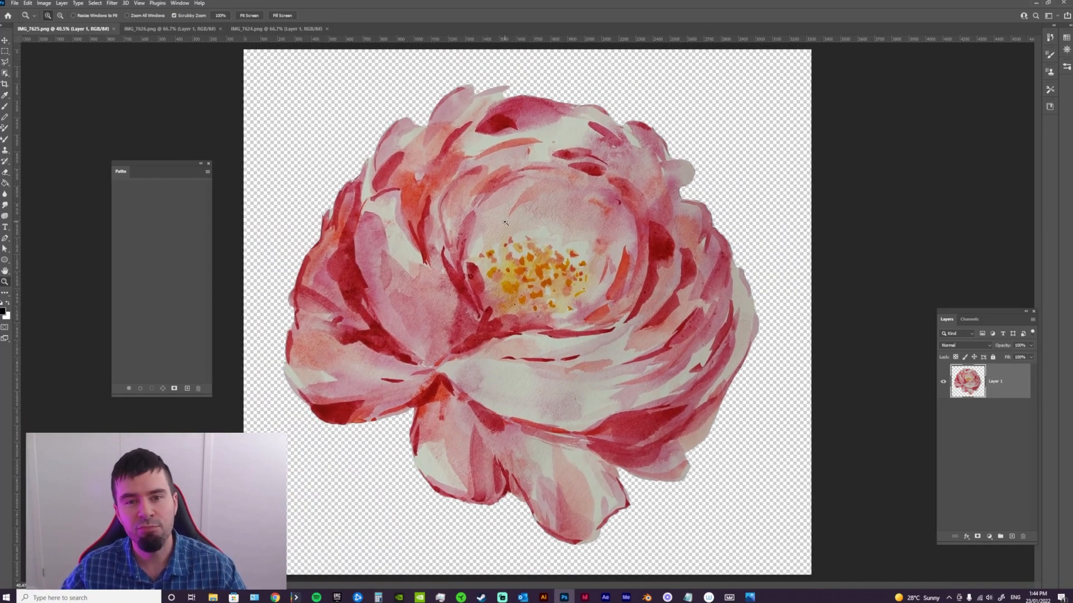
pyautogui.click(446, 193)
pyautogui.click(44, 4)
pyautogui.moveTo(67, 23)
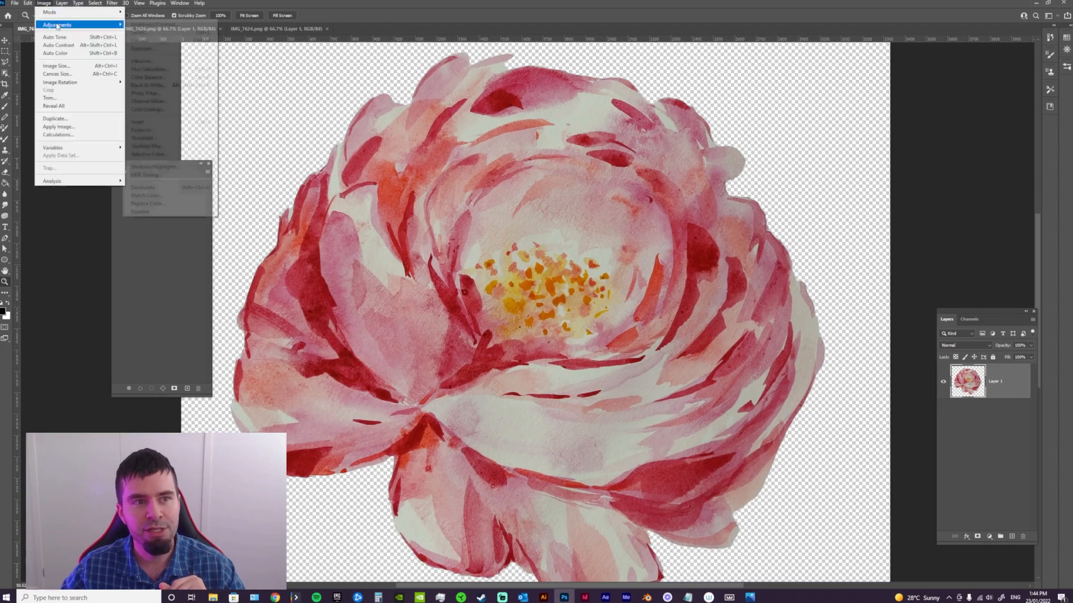
pyautogui.click(148, 34)
pyautogui.moveTo(533, 172); pyautogui.dragTo(793, 170)
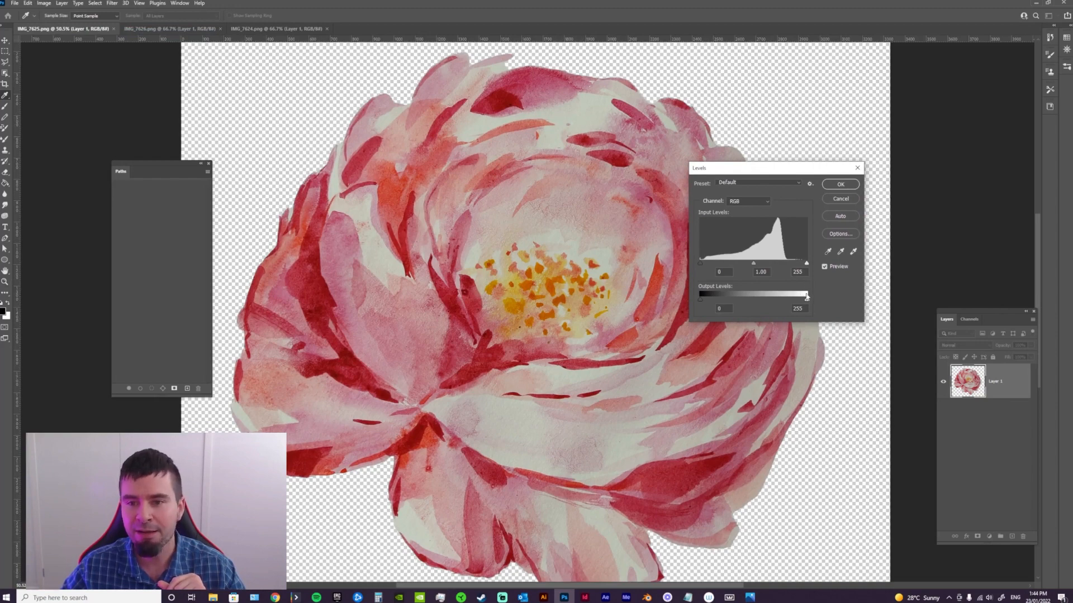
pyautogui.moveTo(806, 266); pyautogui.dragTo(793, 270)
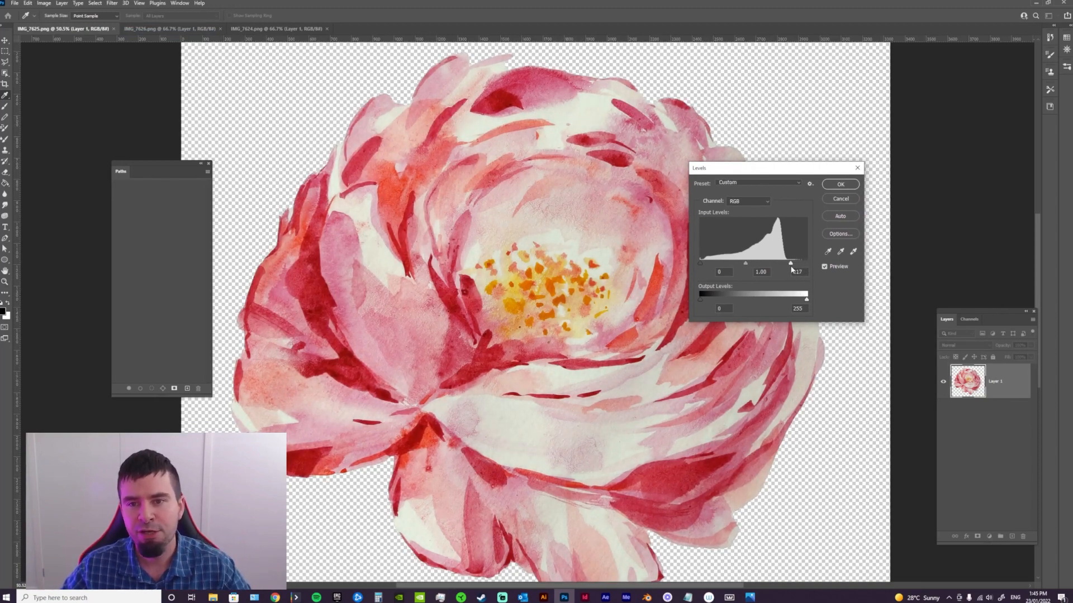
pyautogui.click(840, 185)
pyautogui.press('z')
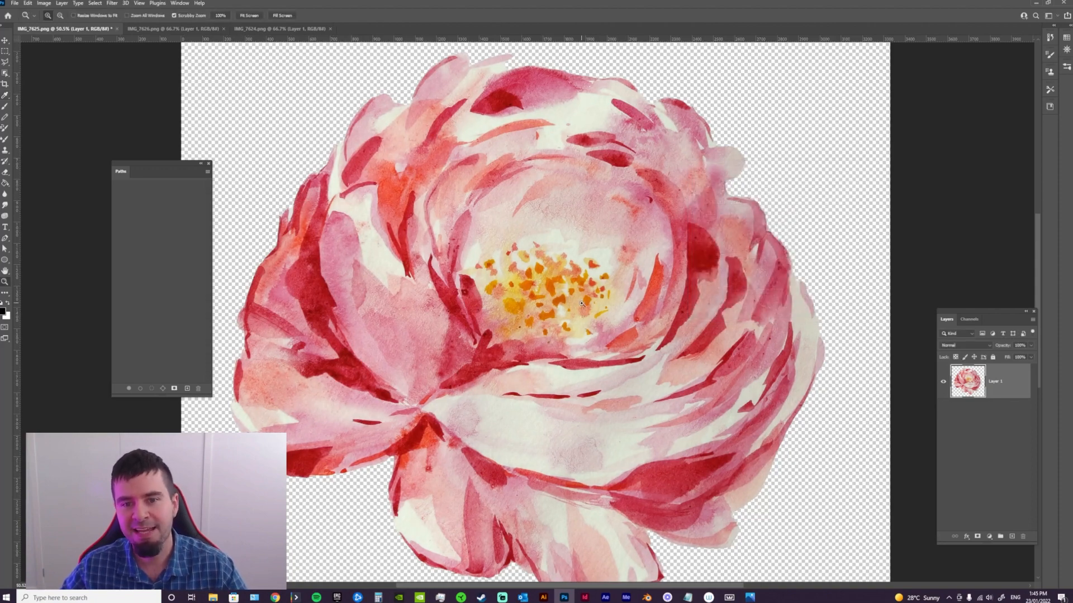
pyautogui.moveTo(593, 318); pyautogui.dragTo(528, 357)
pyautogui.moveTo(598, 455); pyautogui.dragTo(631, 466)
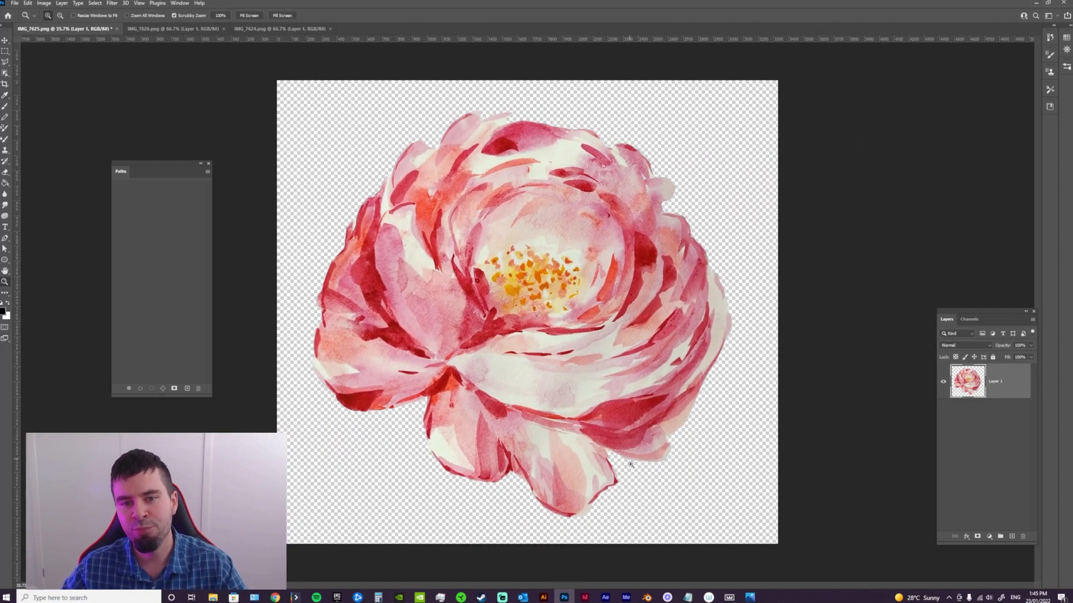